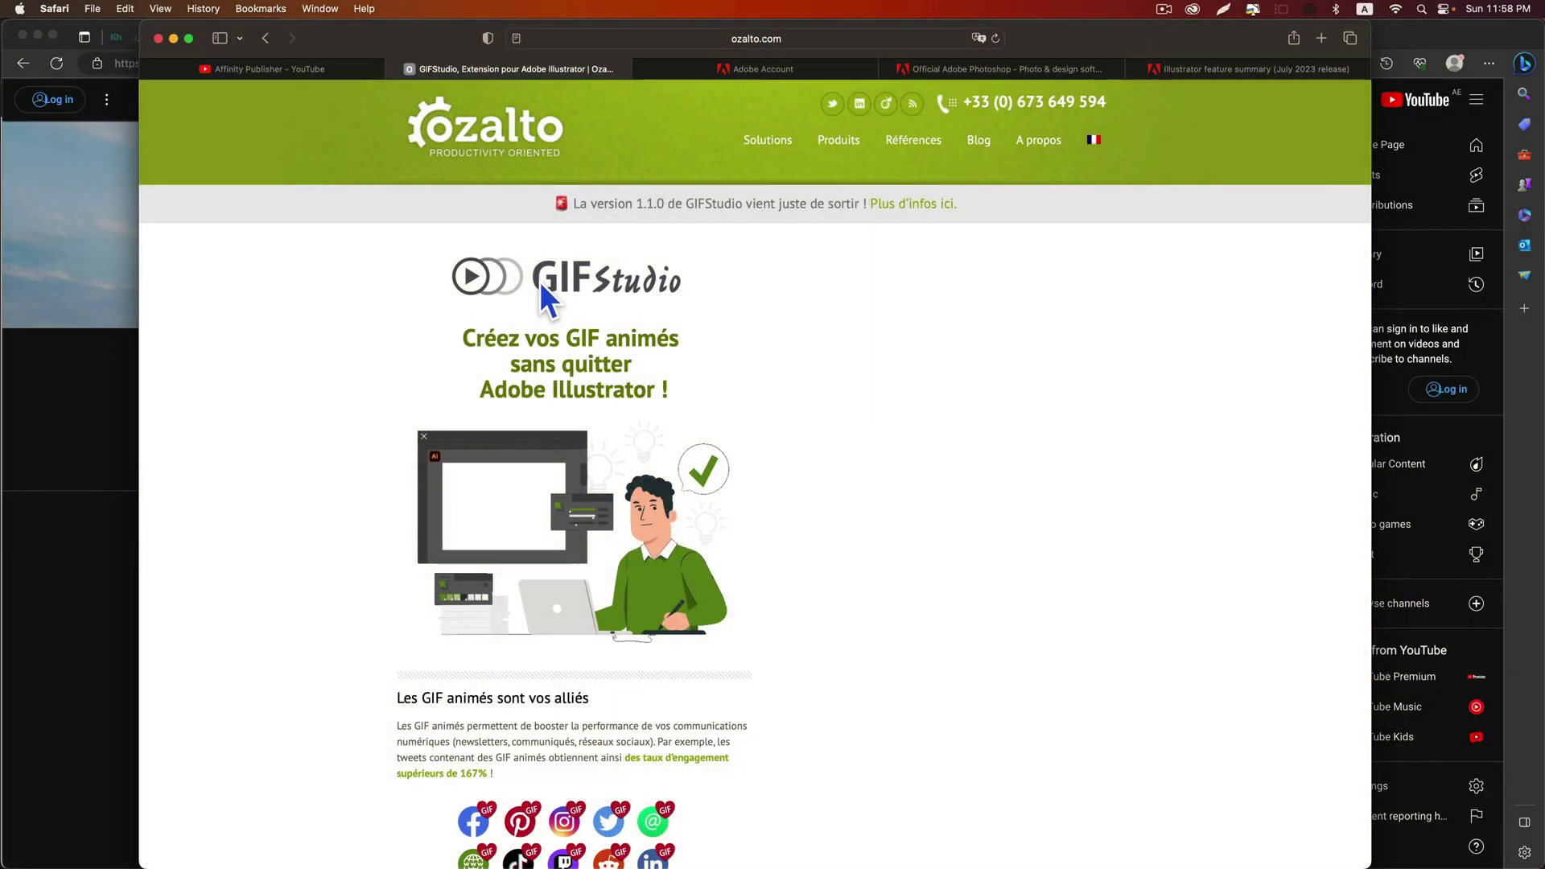
Scroll down through the current page and back up again
scroll(785, 424, "down", 3)
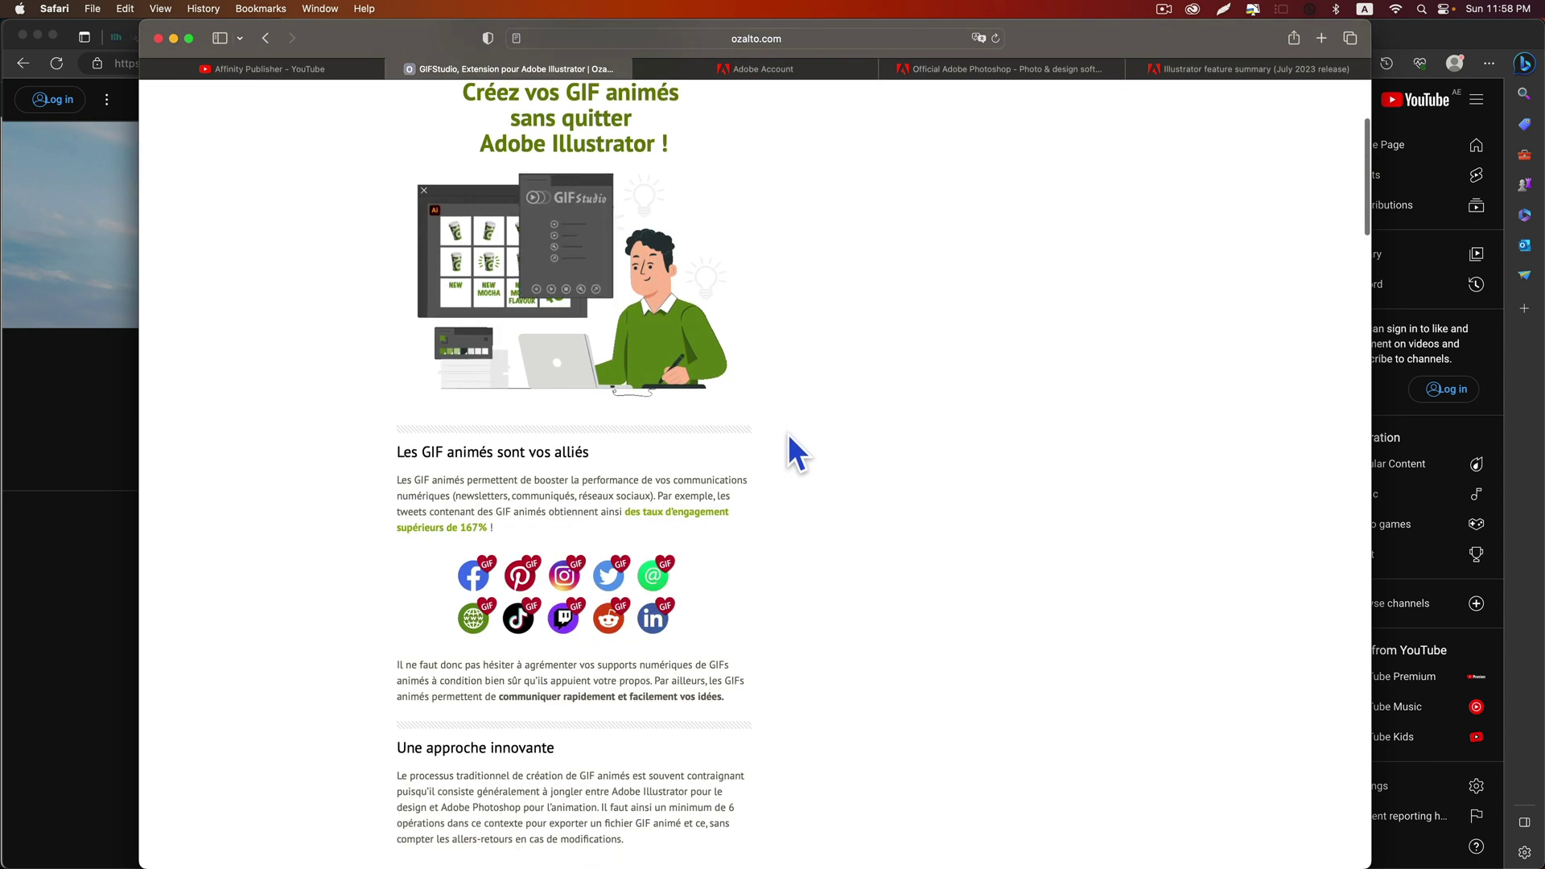
scroll(791, 452, "down", 5)
scroll(790, 453, "down", 5)
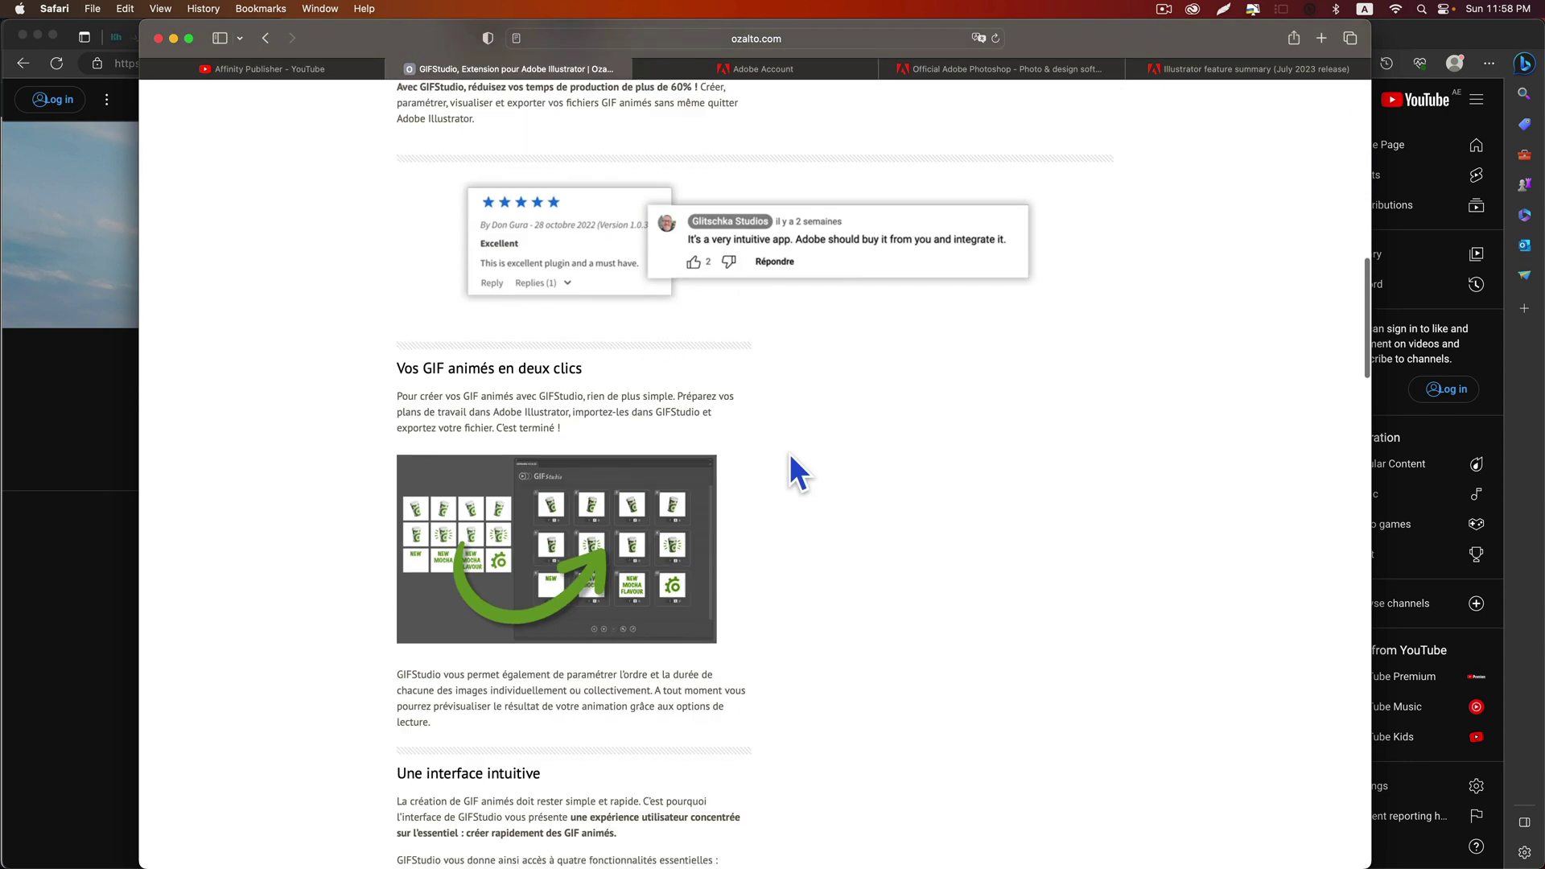
scroll(797, 471, "down", 1)
scroll(797, 471, "down", 7)
scroll(797, 470, "down", 3)
scroll(796, 471, "down", 7)
scroll(790, 456, "down", 1)
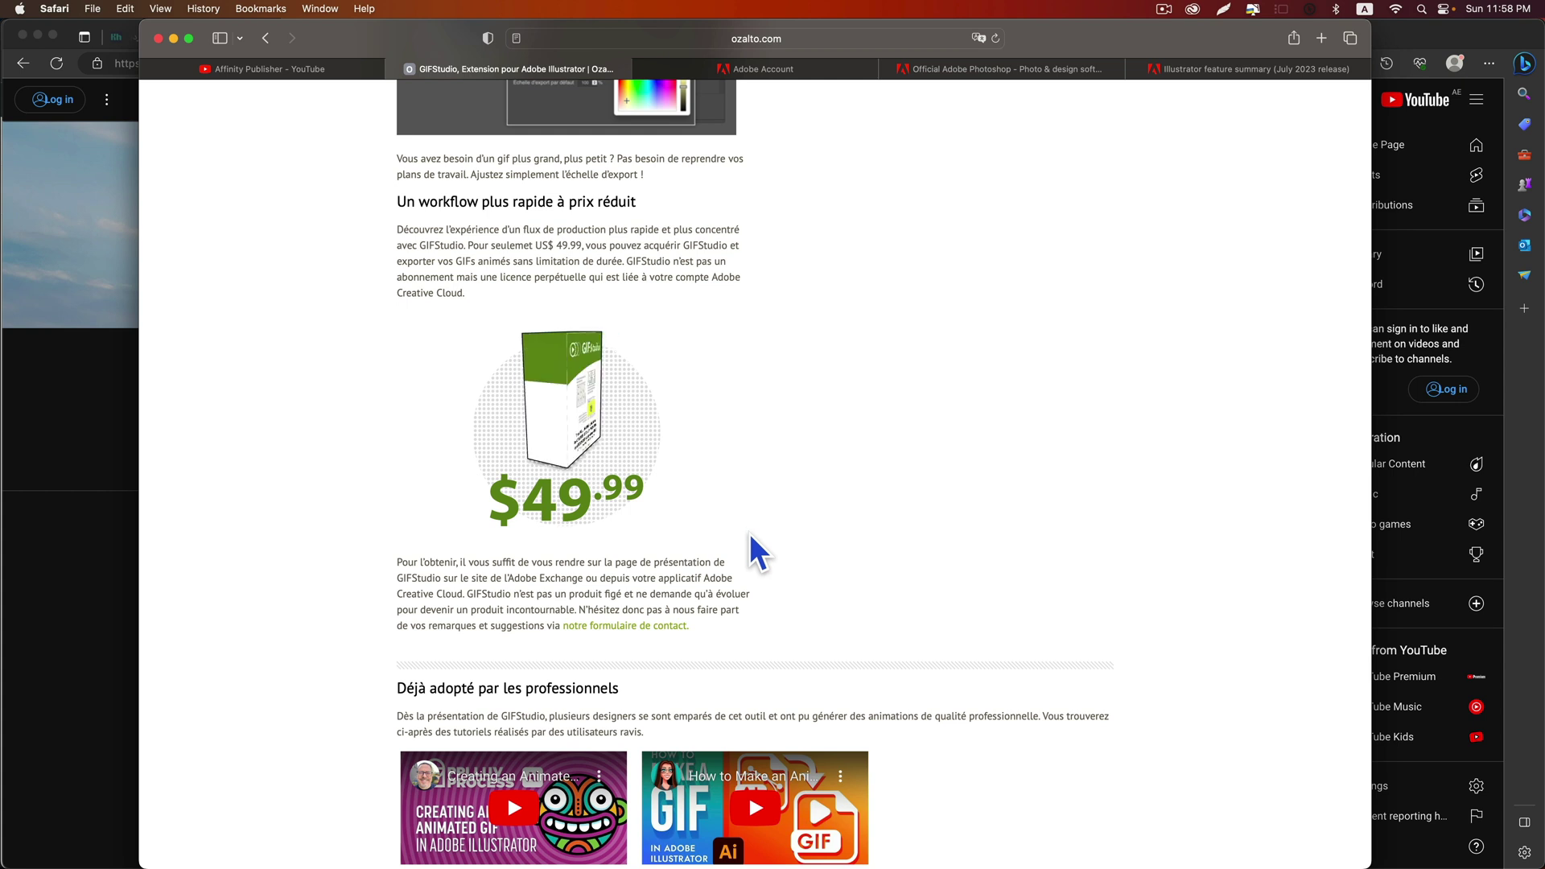
scroll(738, 510, "up", 10)
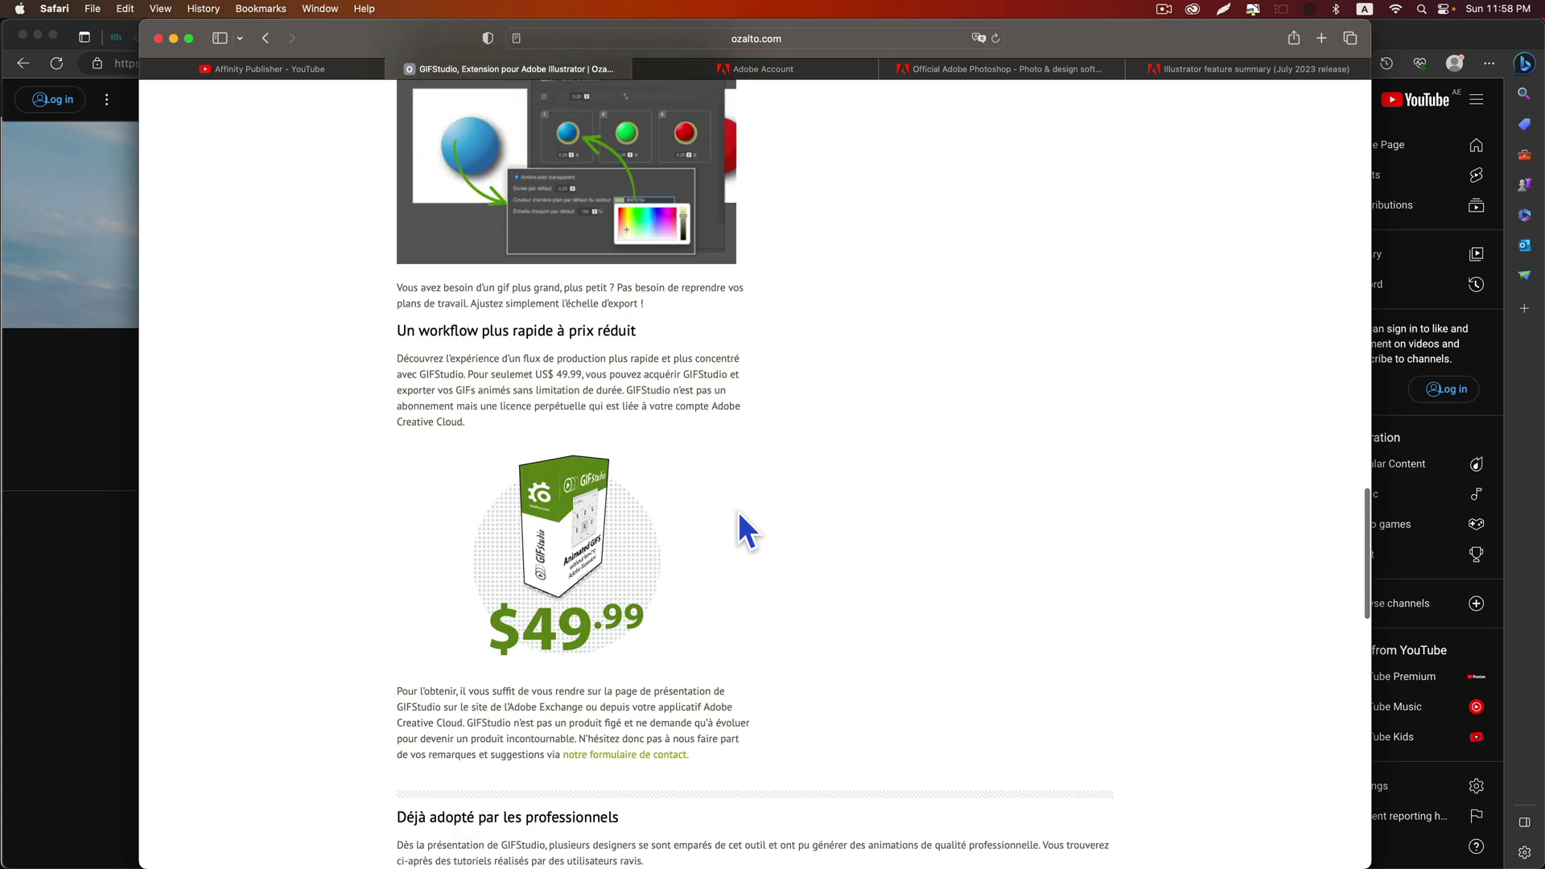
scroll(739, 515, "up", 3)
scroll(547, 509, "up", 5)
scroll(548, 508, "up", 5)
scroll(549, 509, "up", 5)
scroll(717, 512, "up", 3)
scroll(731, 511, "up", 3)
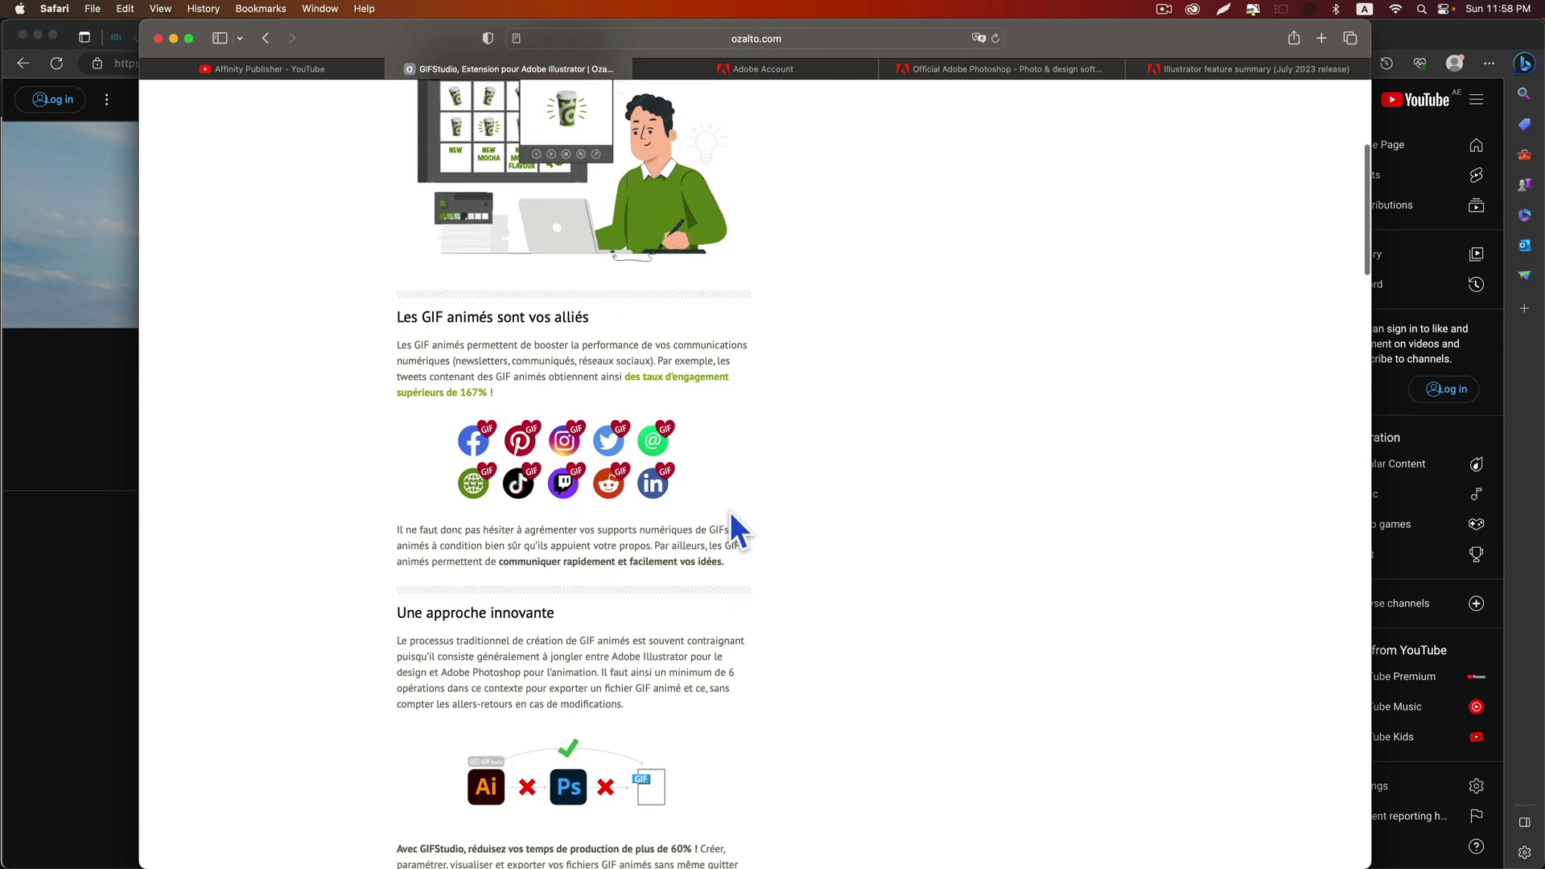
scroll(731, 511, "up", 5)
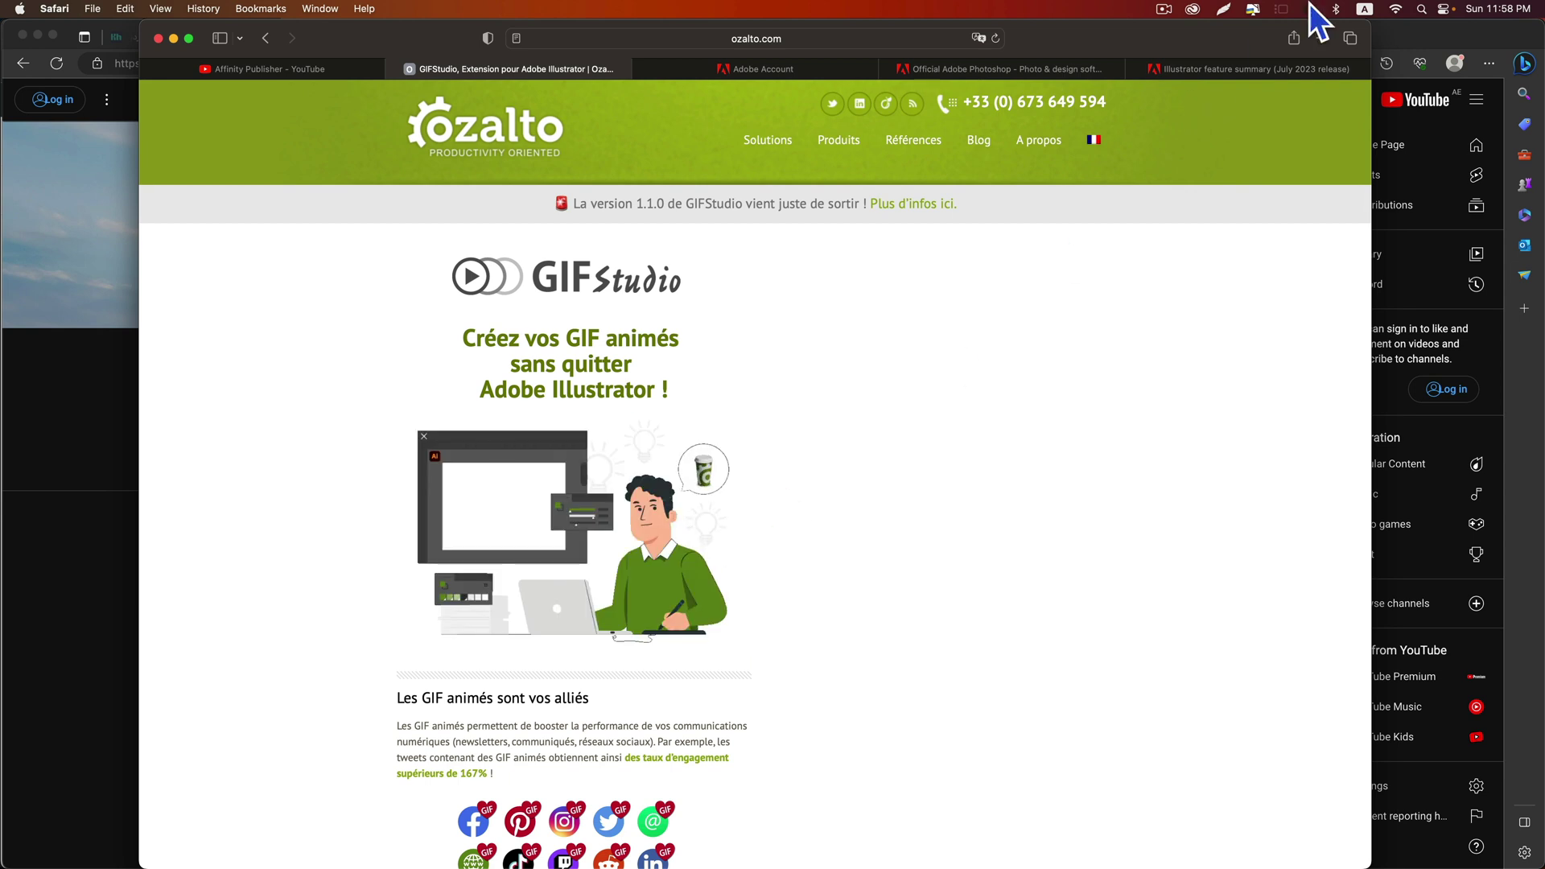
Open the Creative Cloud plugin marketplace, view the Apps tab, and return to All plugins
left_click(1193, 8)
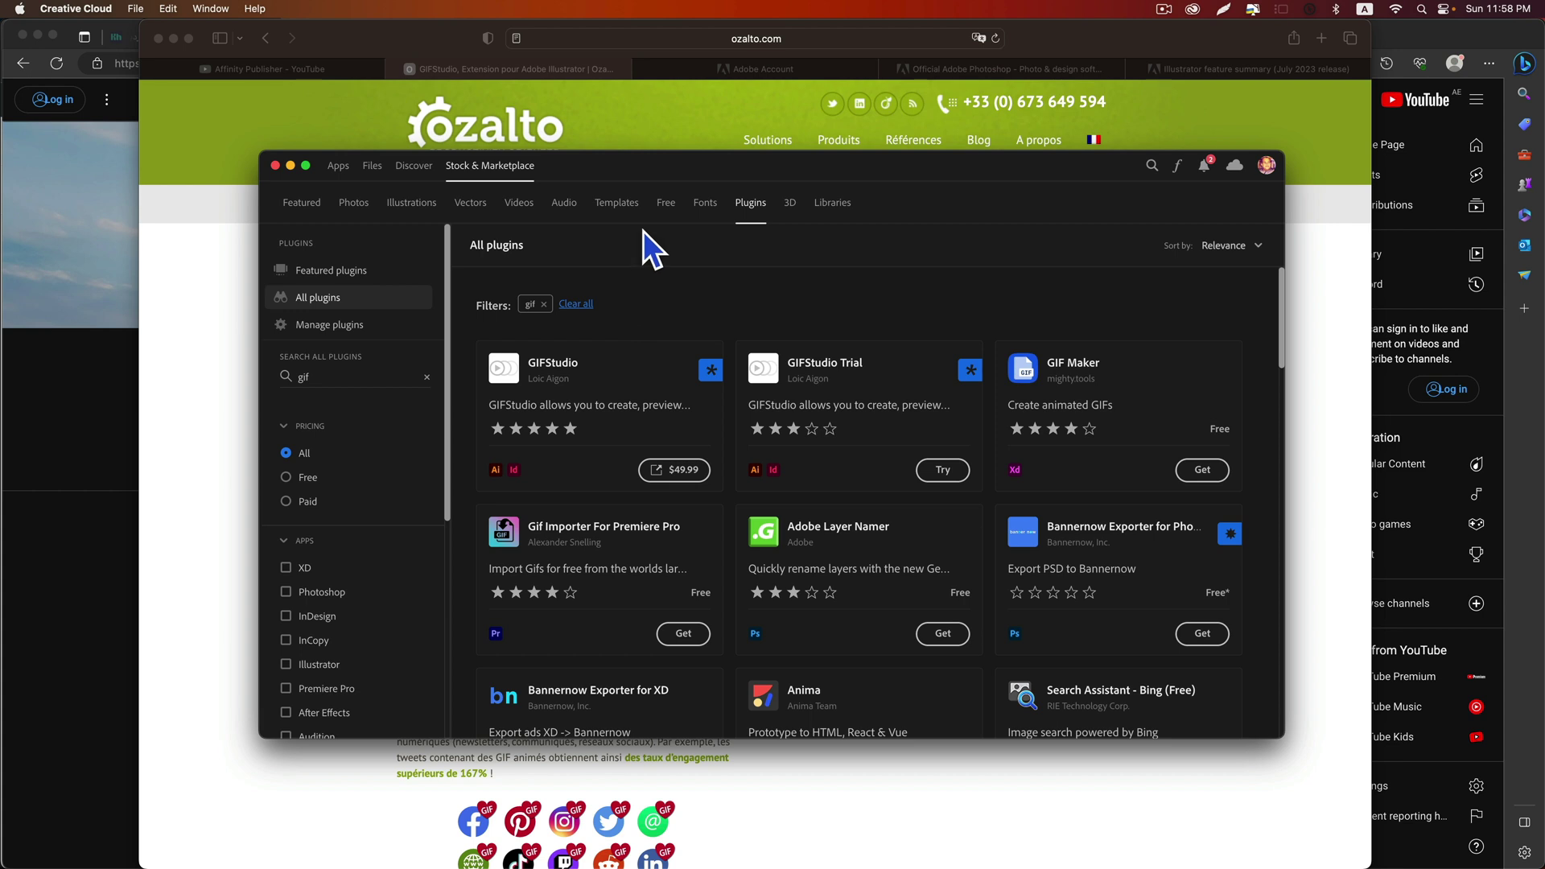
left_click(338, 166)
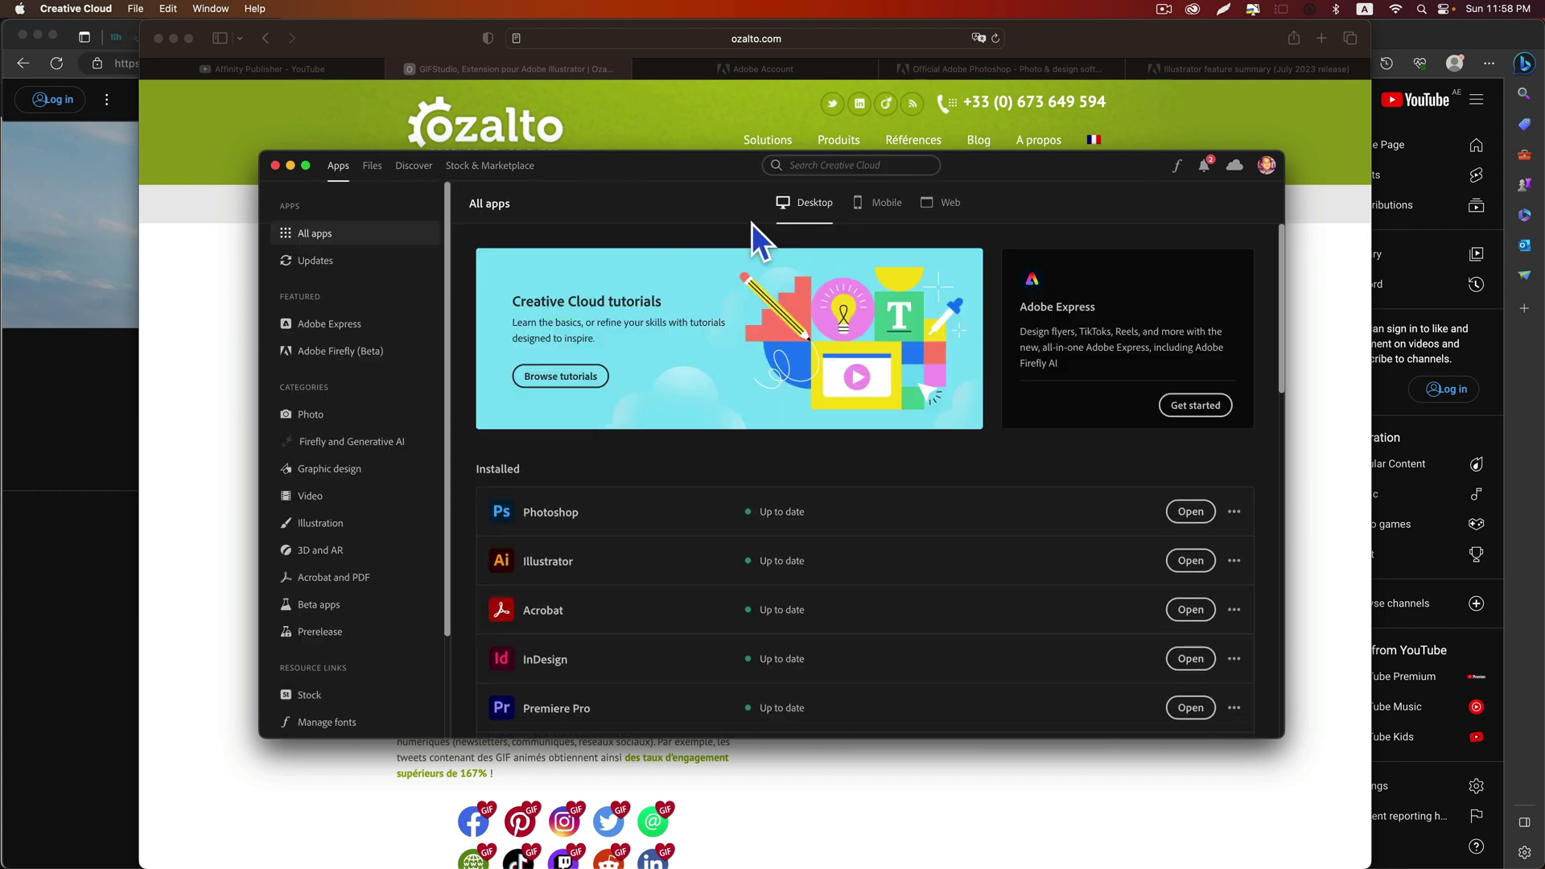
left_click(490, 167)
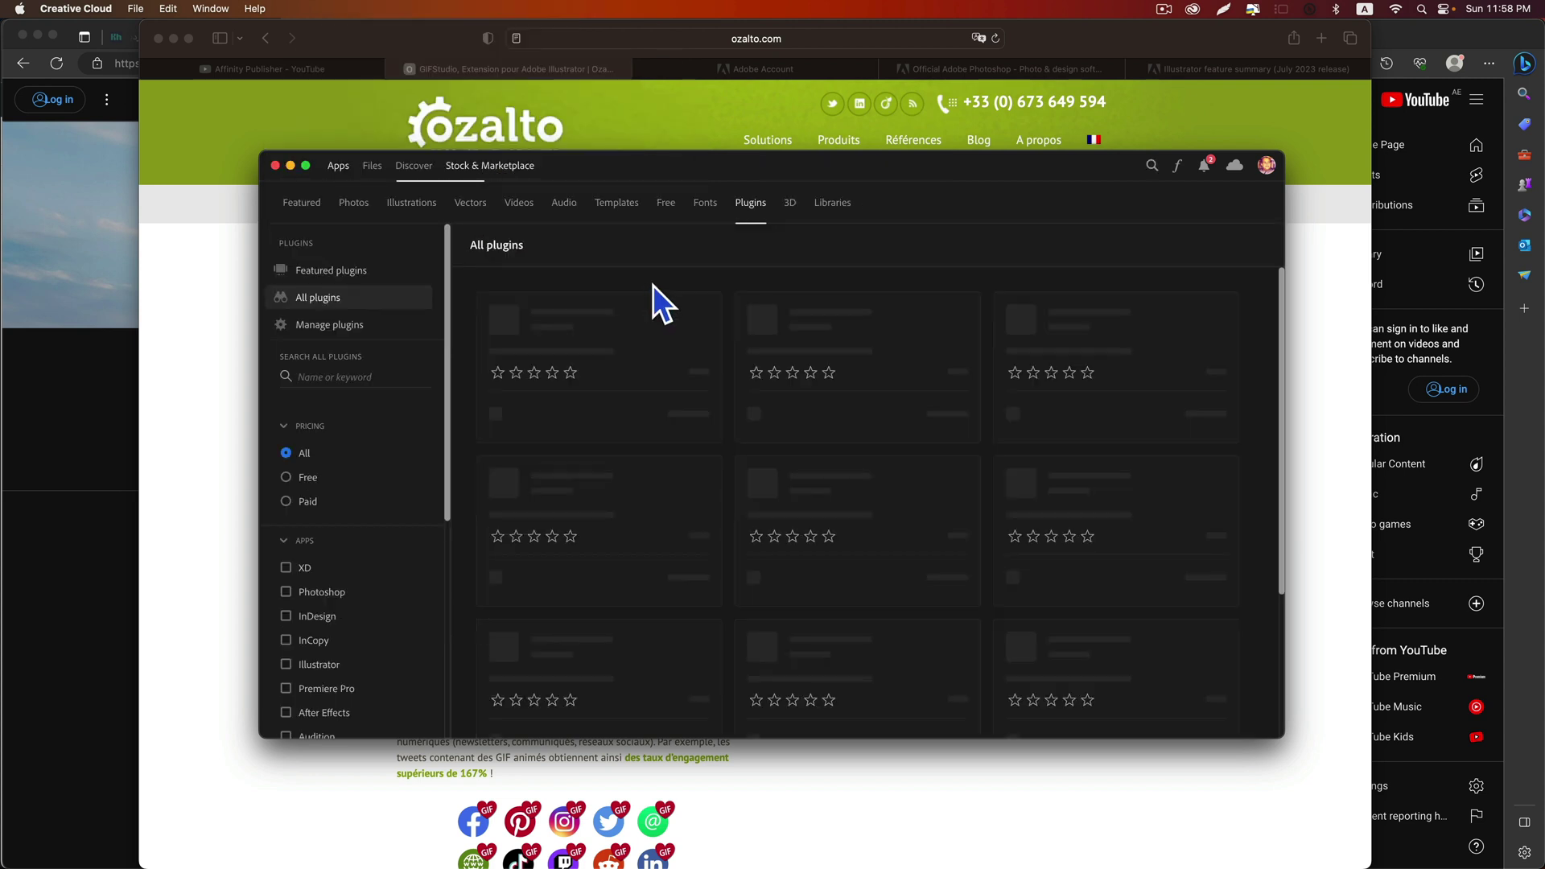
left_click(338, 376)
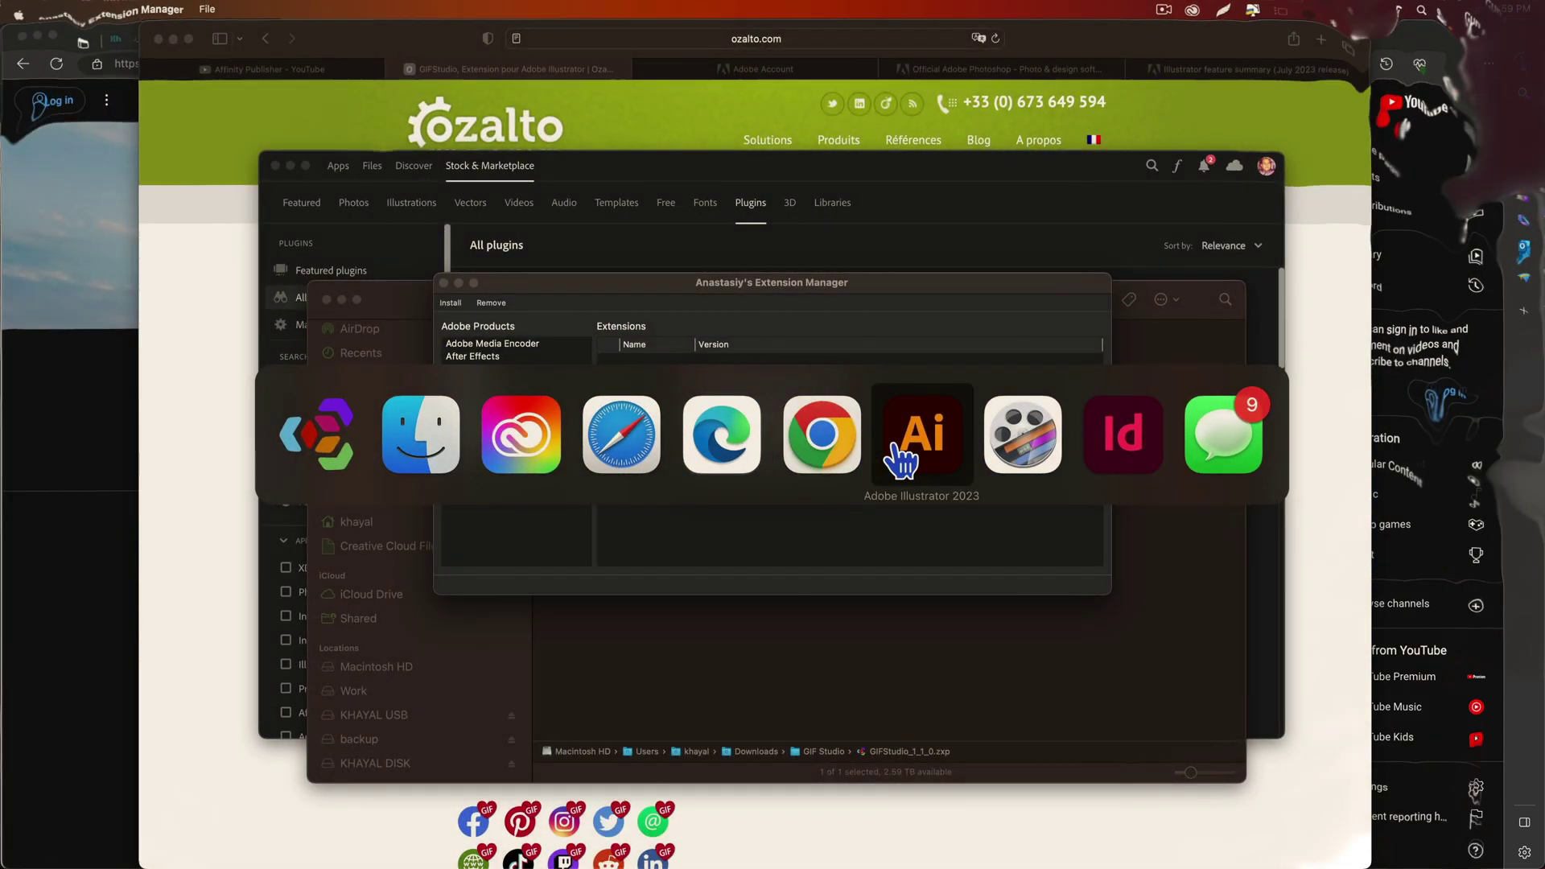
Bring Adobe Illustrator 2023 to the front from the app switcher
left_click(910, 521)
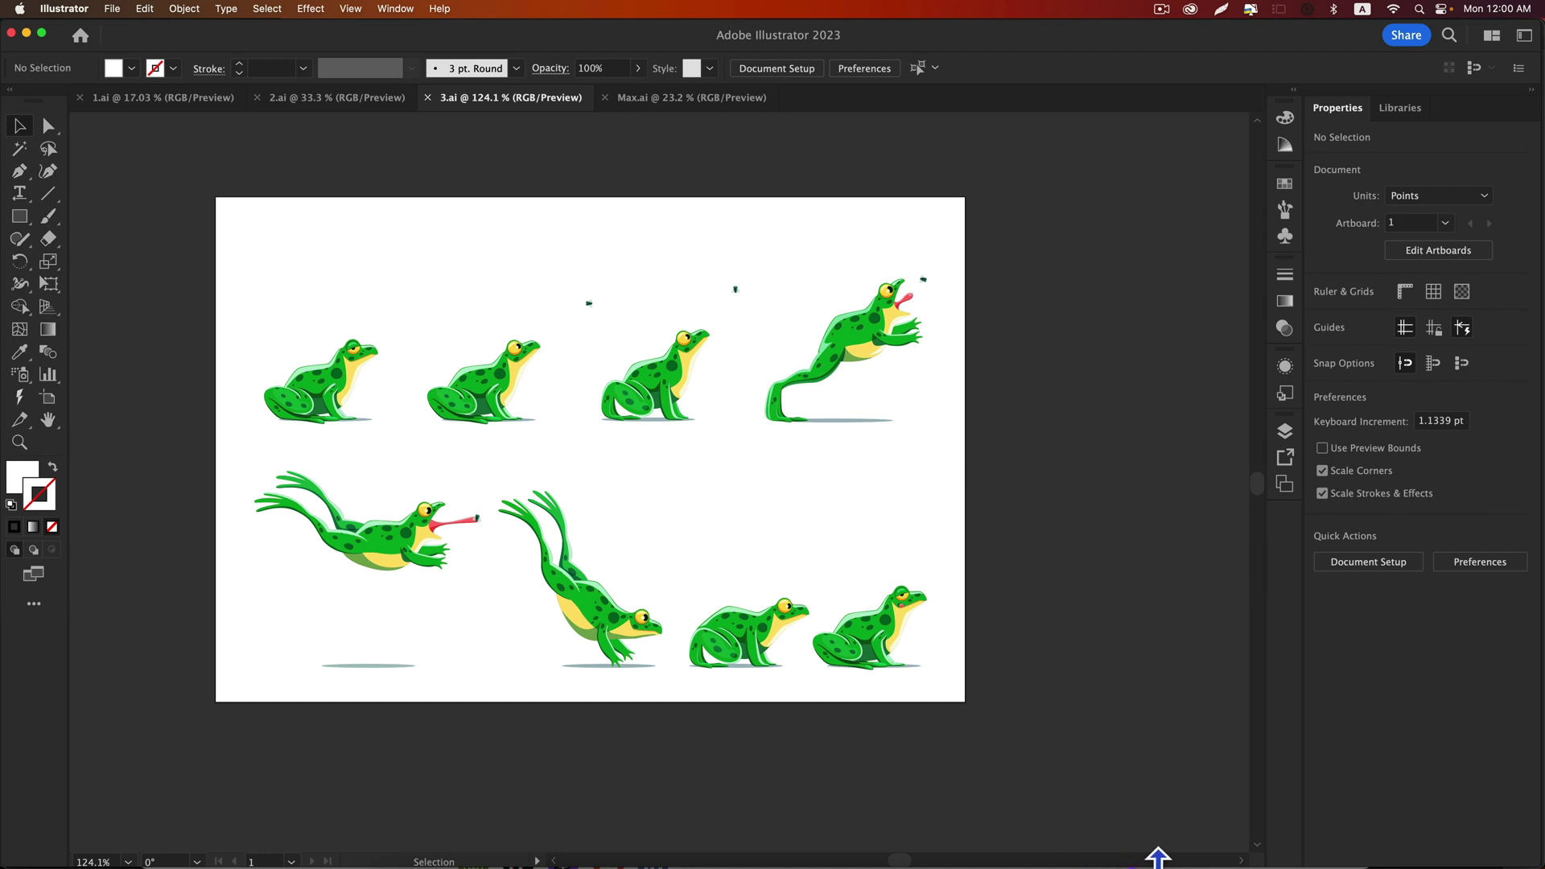
Switch from Illustrator to Google Chrome using the Cmd+Tab app switcher
left_click(449, 282)
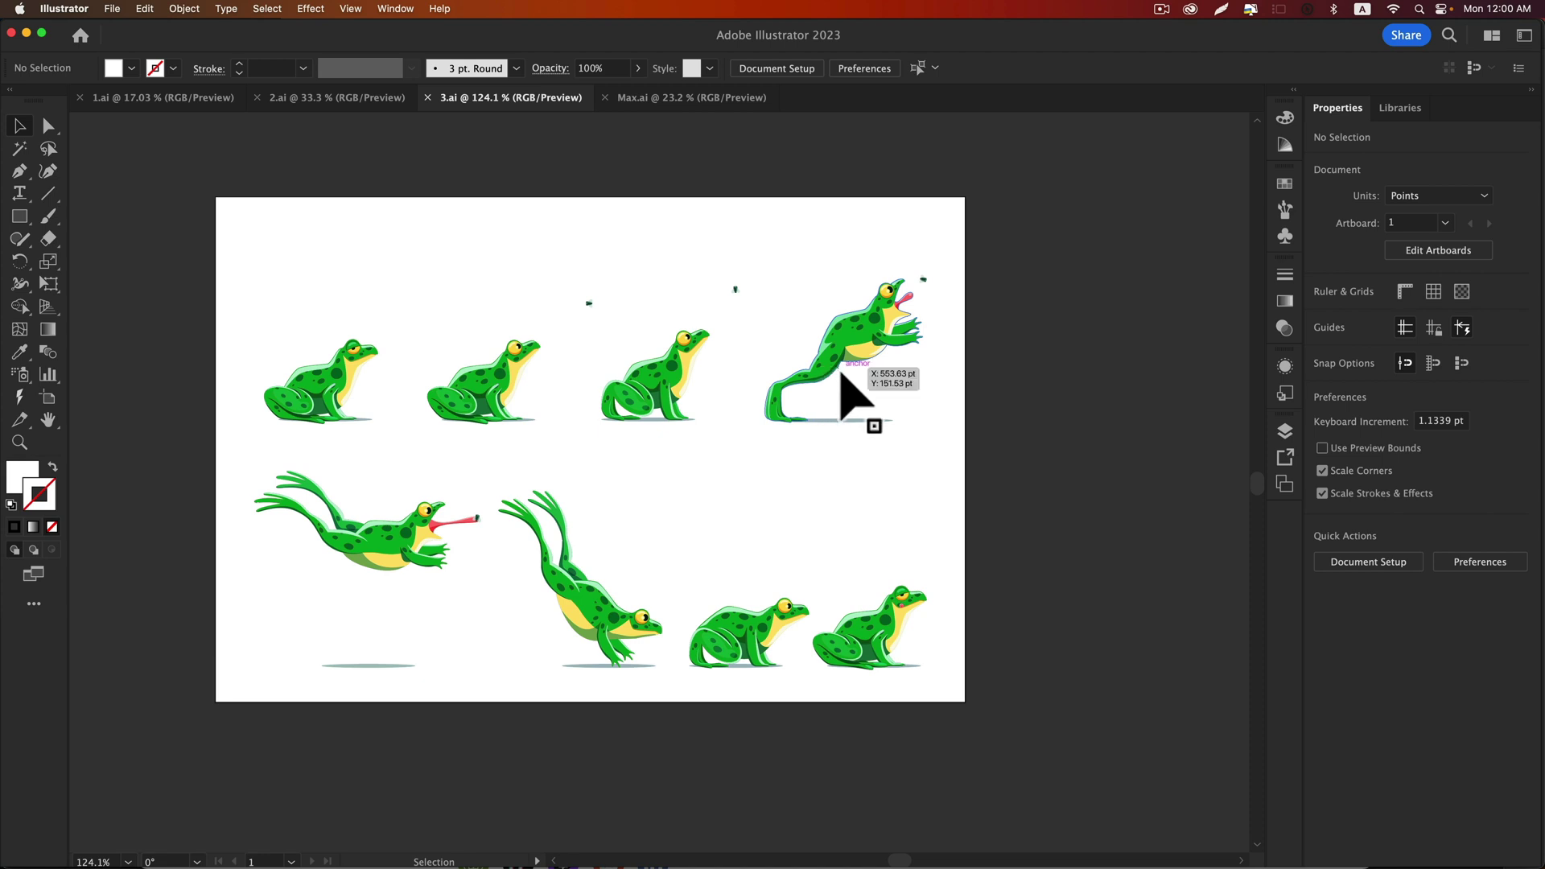
key("super+Tab")
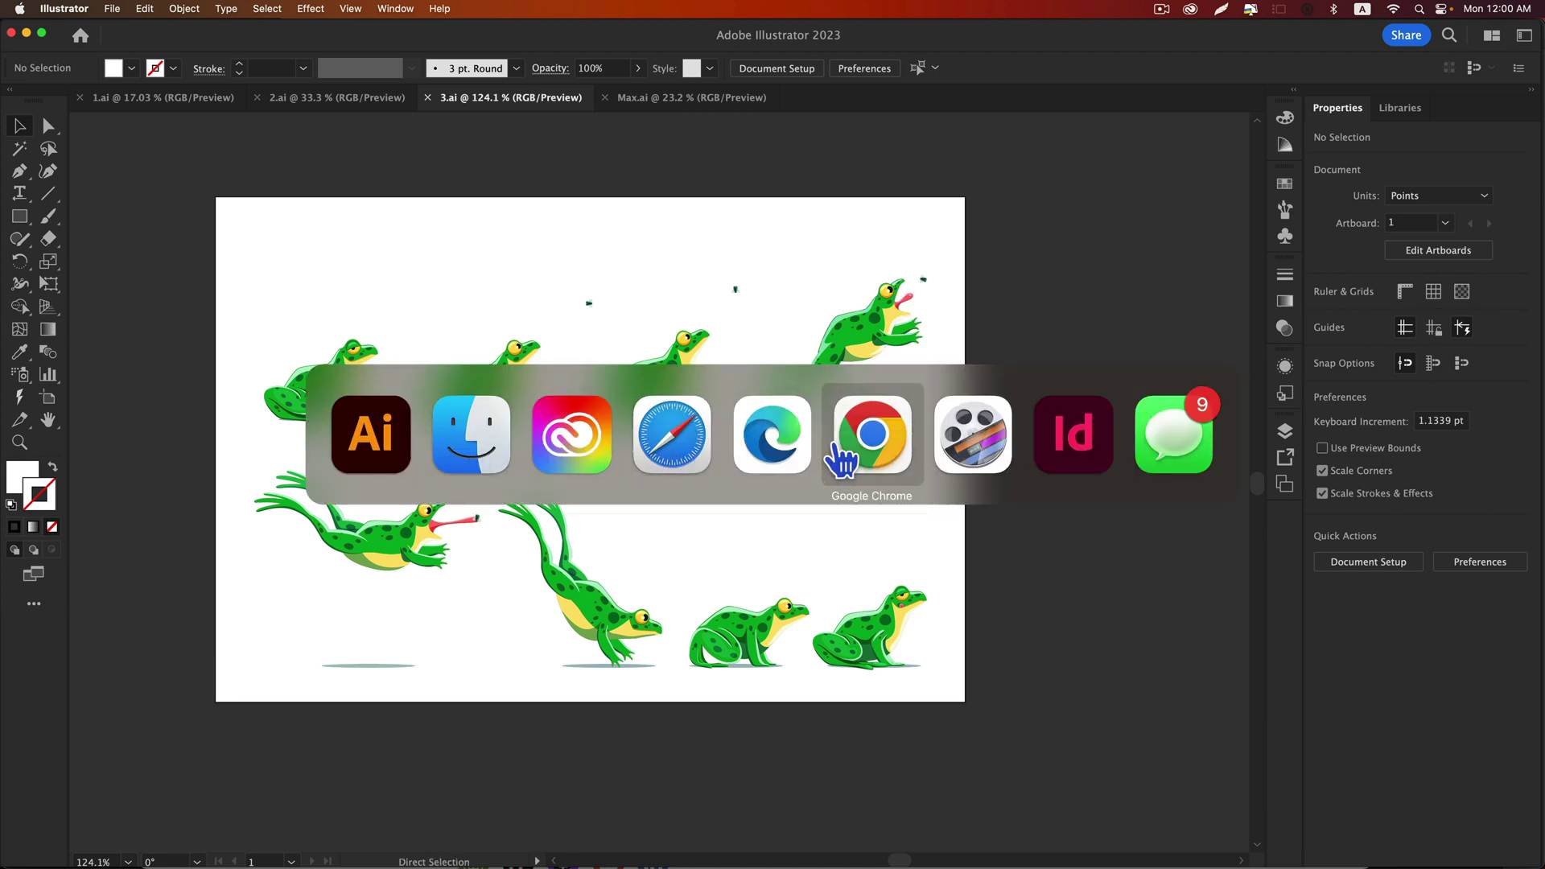
left_click(841, 423)
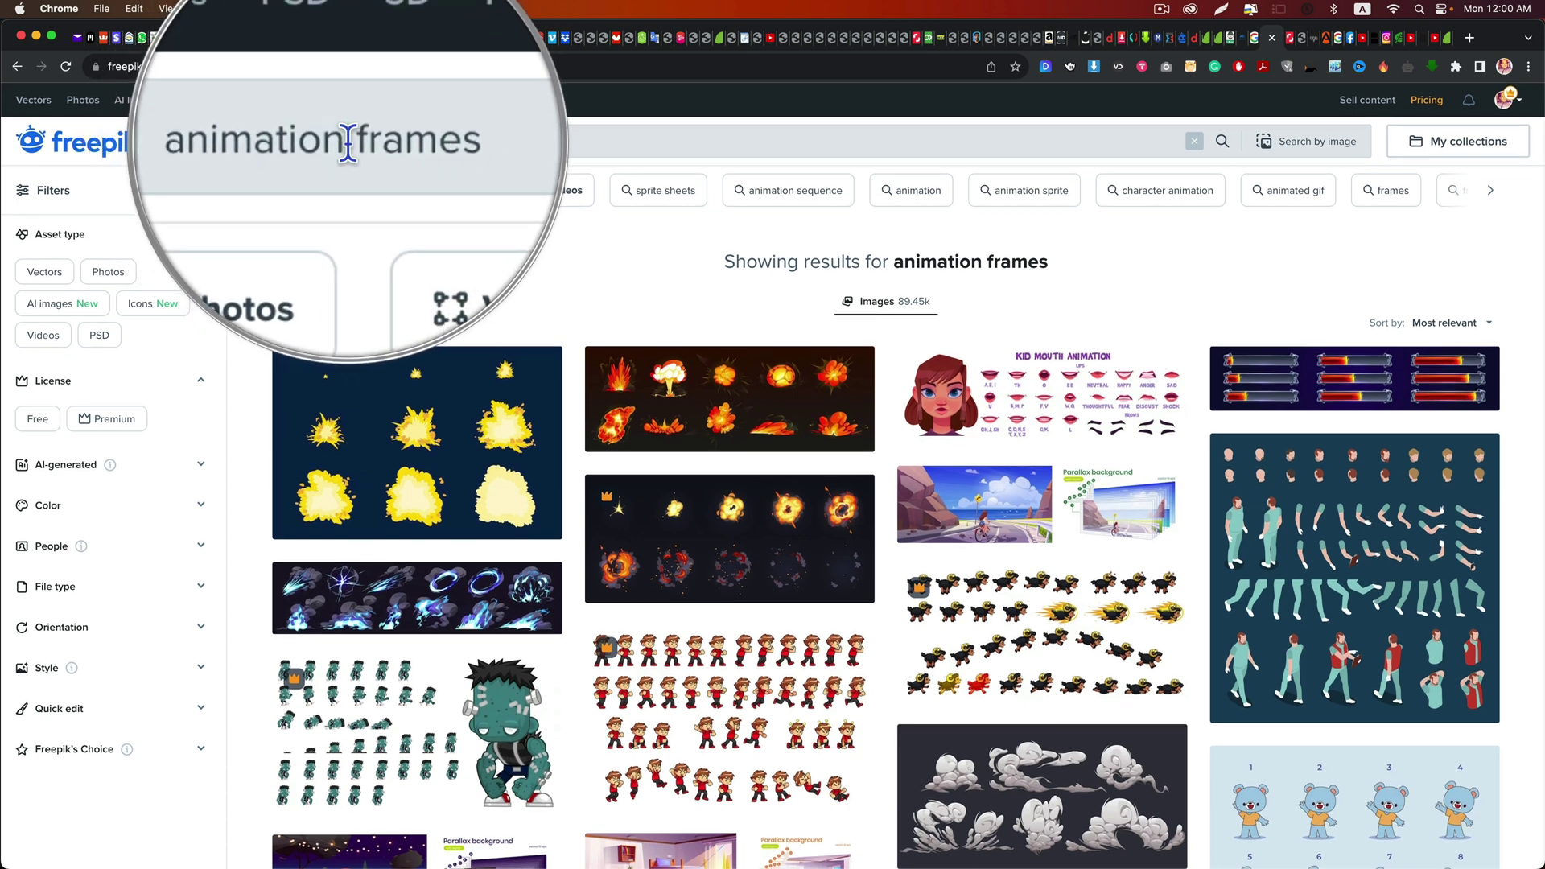
Browse Freepik's 'animation frames' sprite-sheet results, then return to Illustrator's 3.ai
scroll(885, 556, "down", 3)
scroll(856, 552, "down", 2)
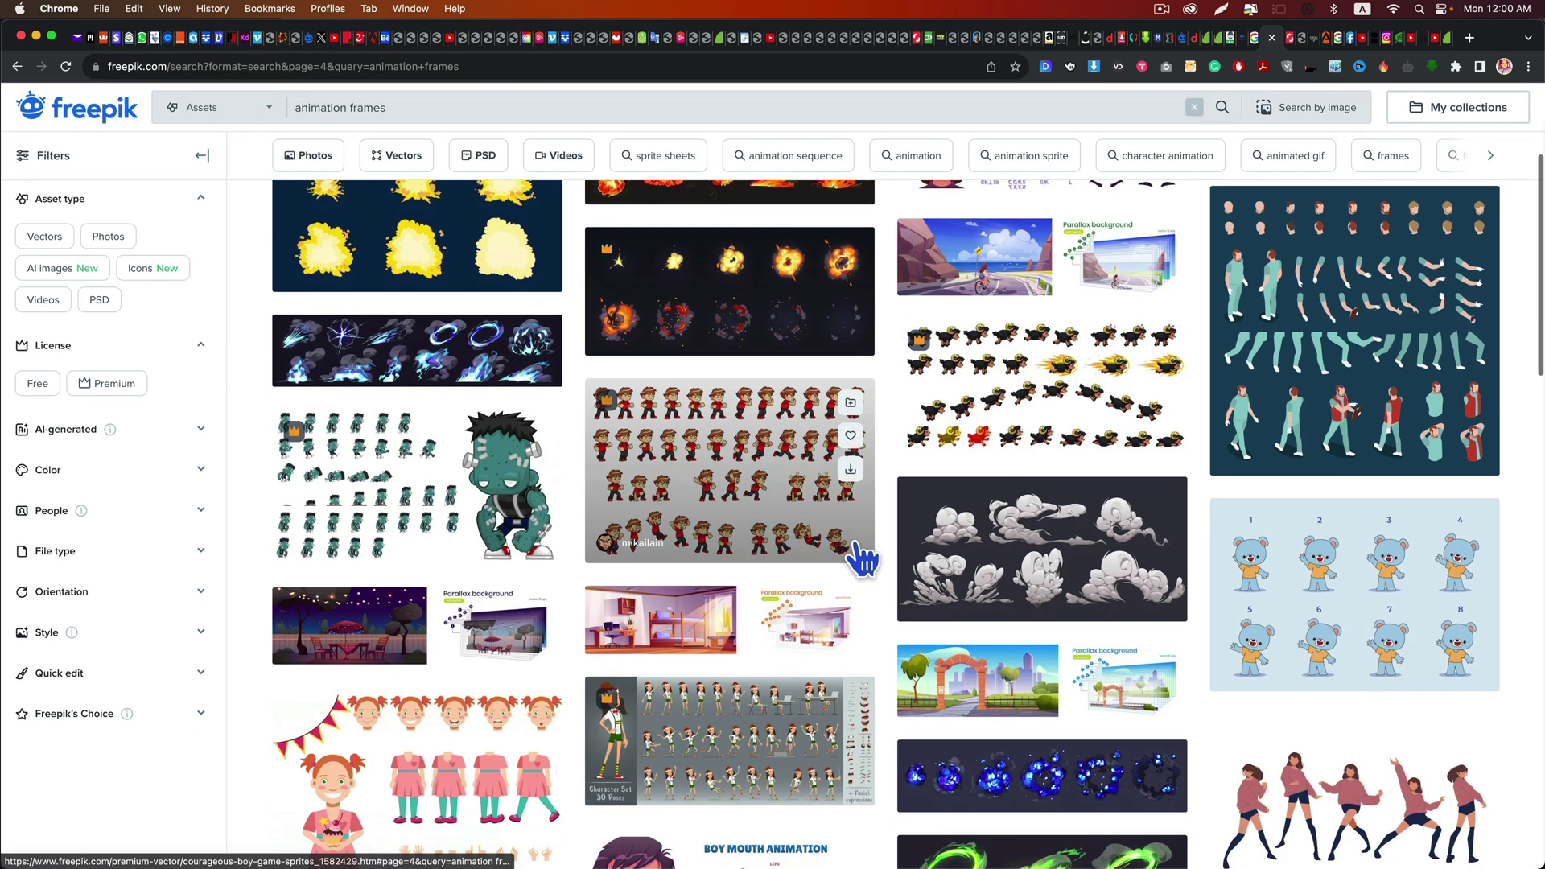
mouse_move(729, 504)
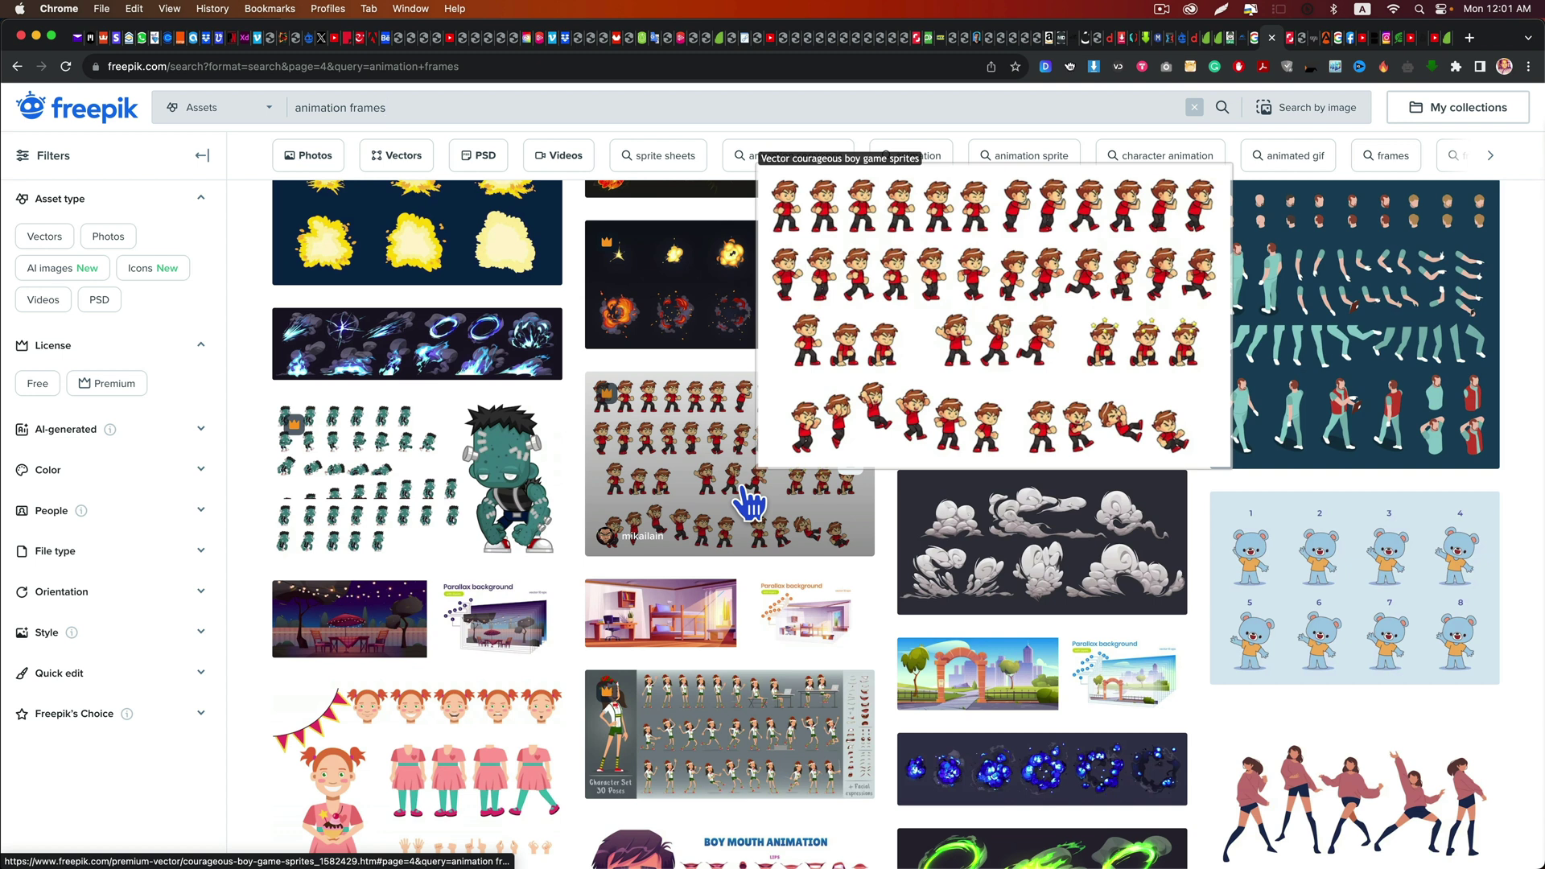
scroll(1159, 616, "down", 3)
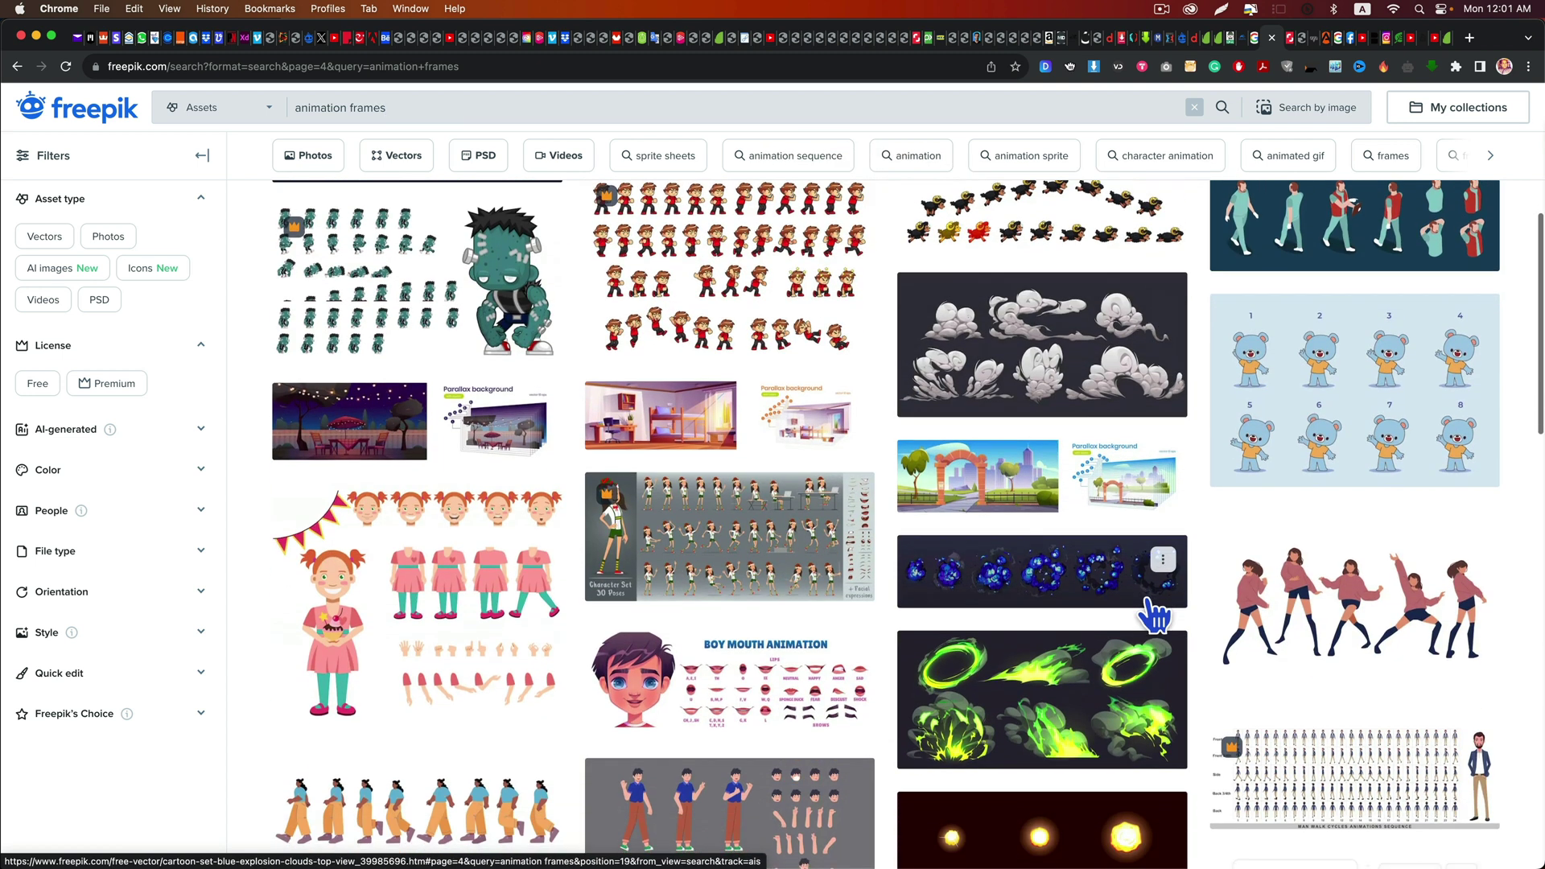
scroll(1156, 615, "down", 1)
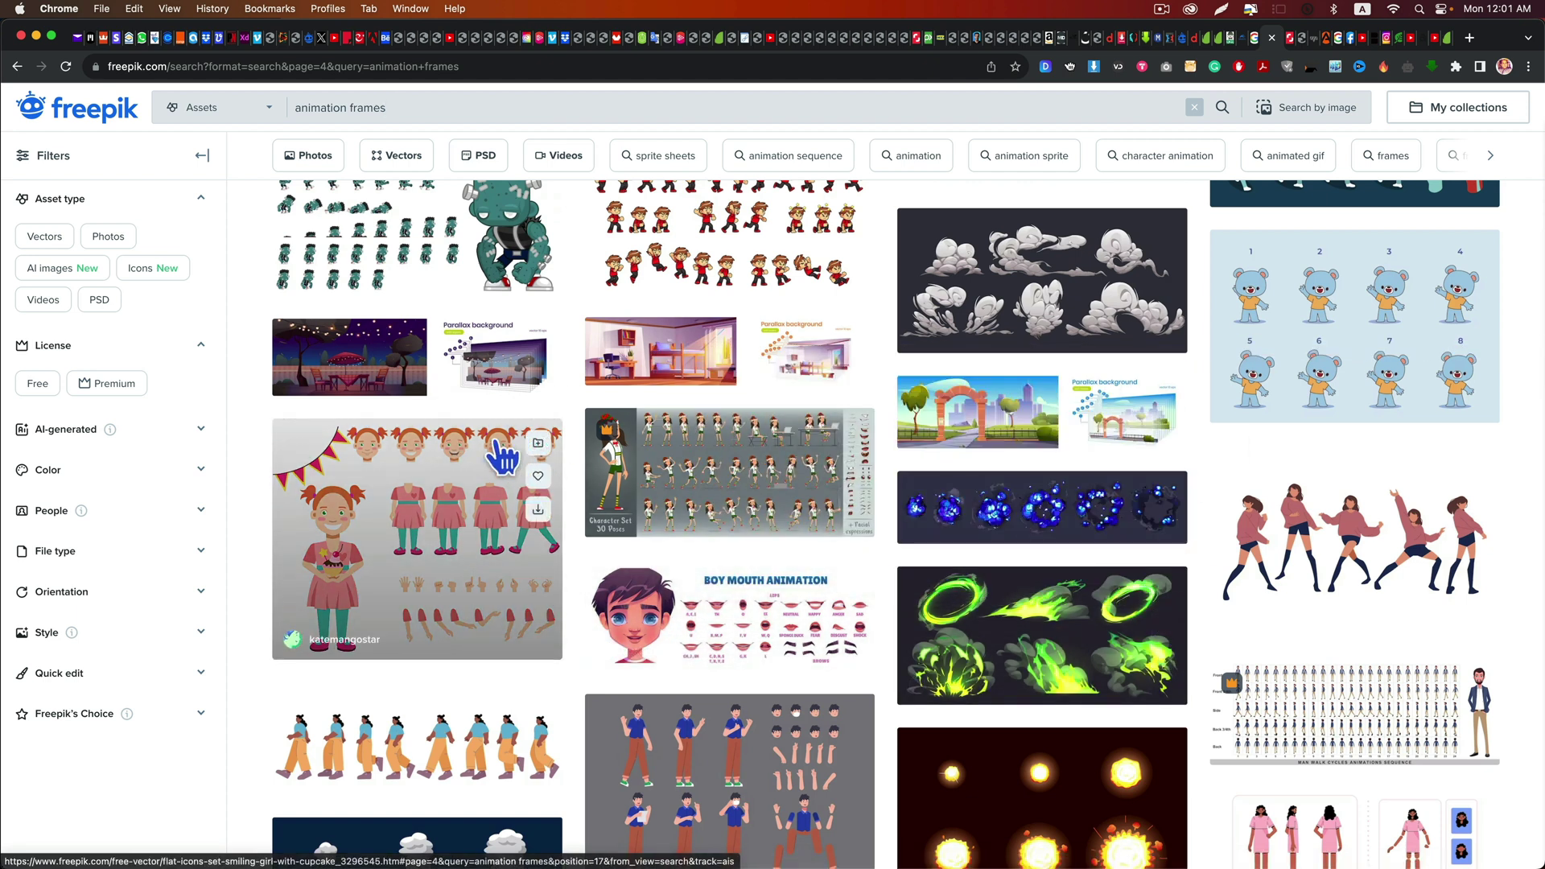
mouse_move(729, 536)
key("super+Tab")
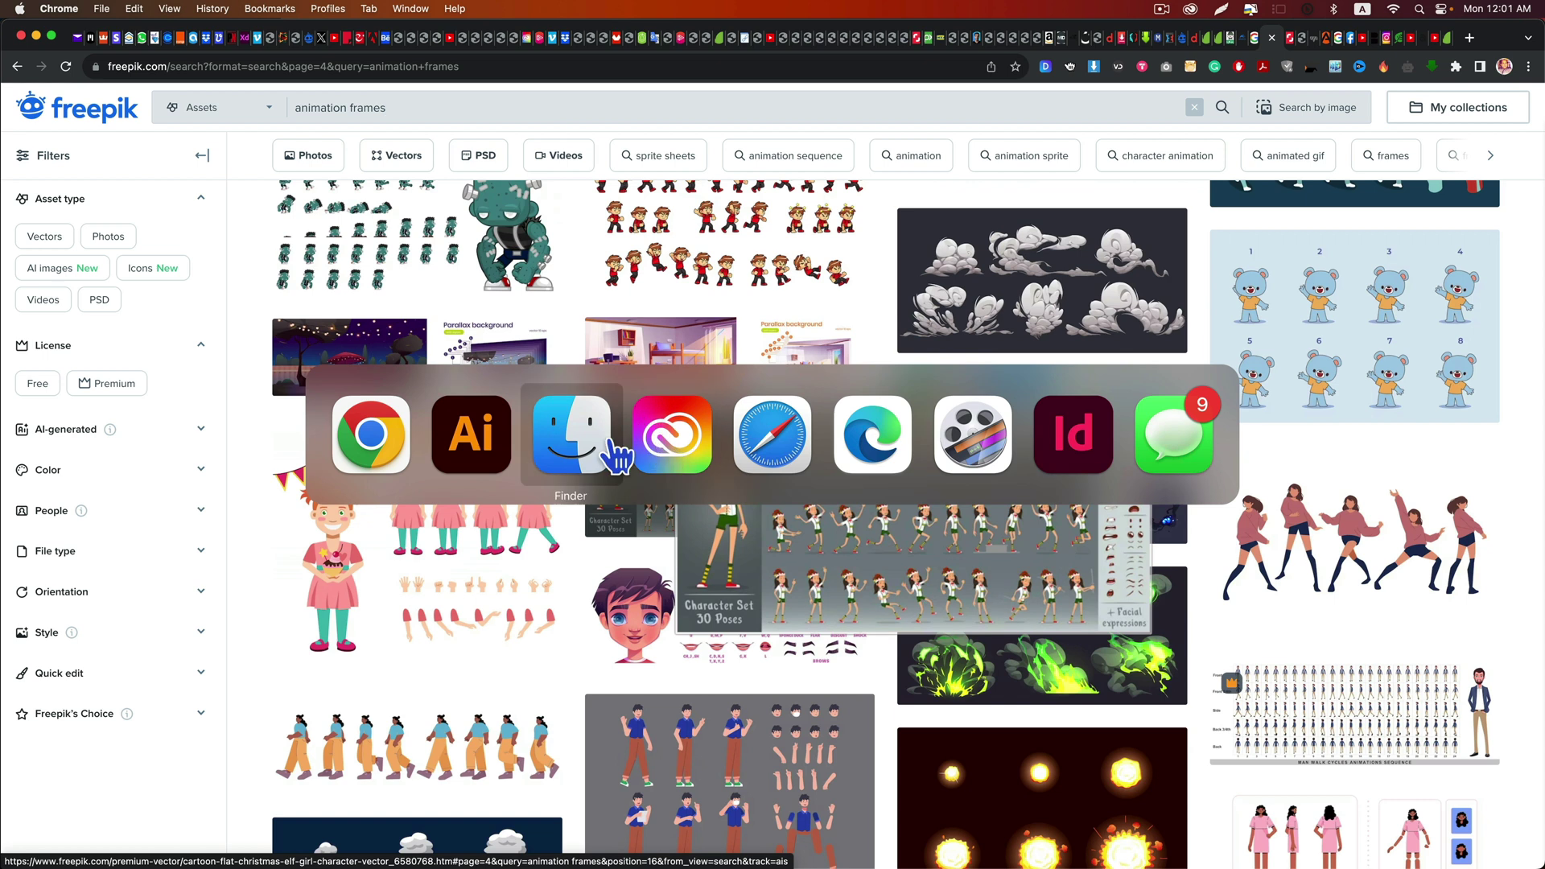
left_click(495, 443)
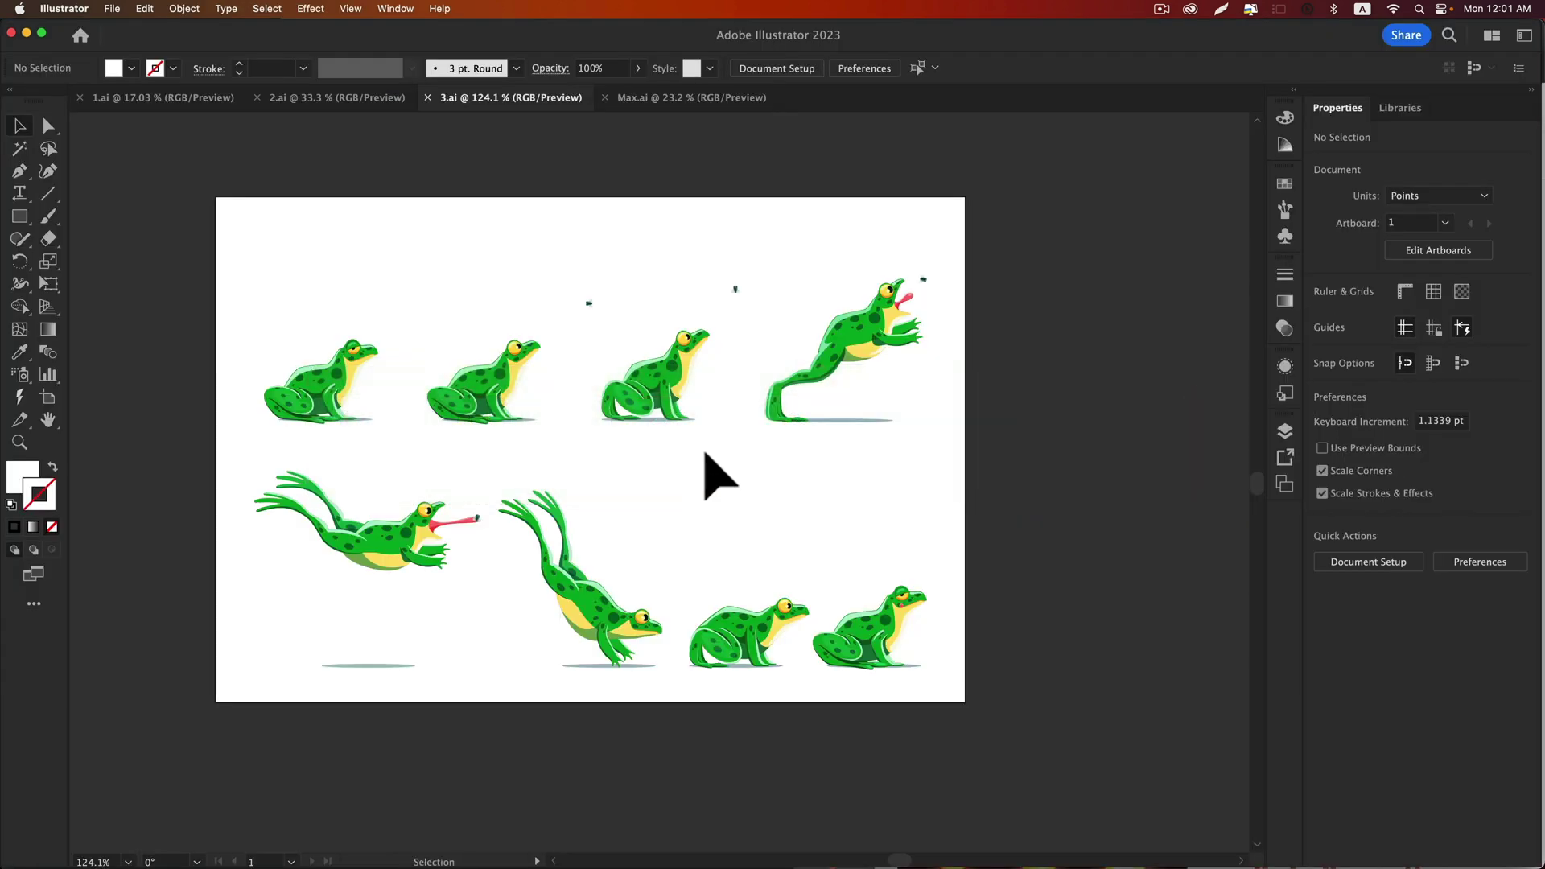
Select all the frog figures in 3.ai, then clear the selection
left_click(515, 362)
left_click_drag(213, 237, 1098, 720)
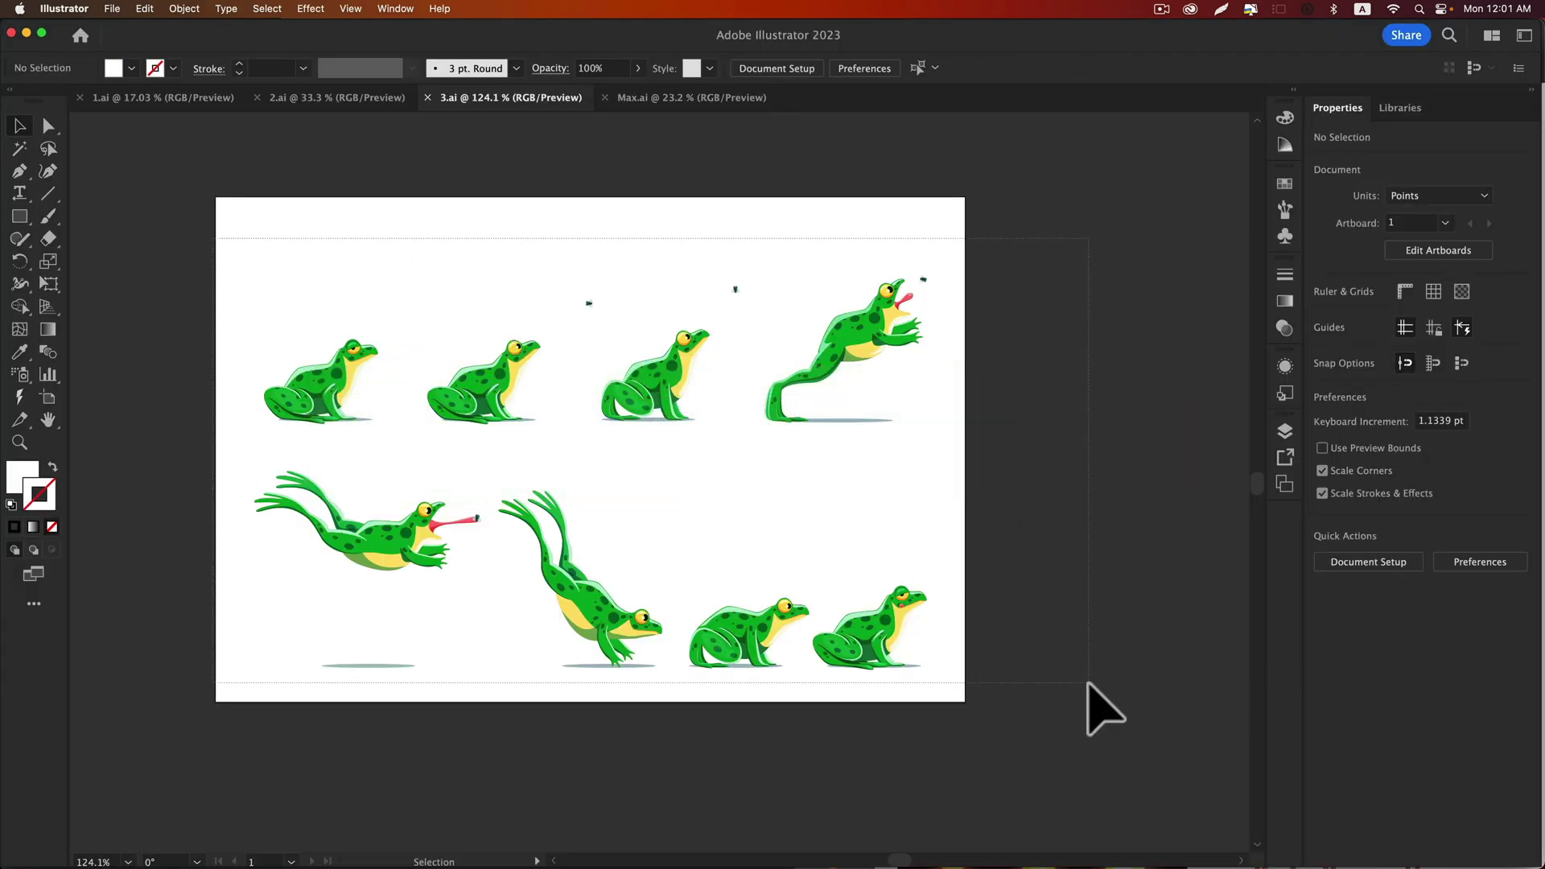
left_click(994, 523)
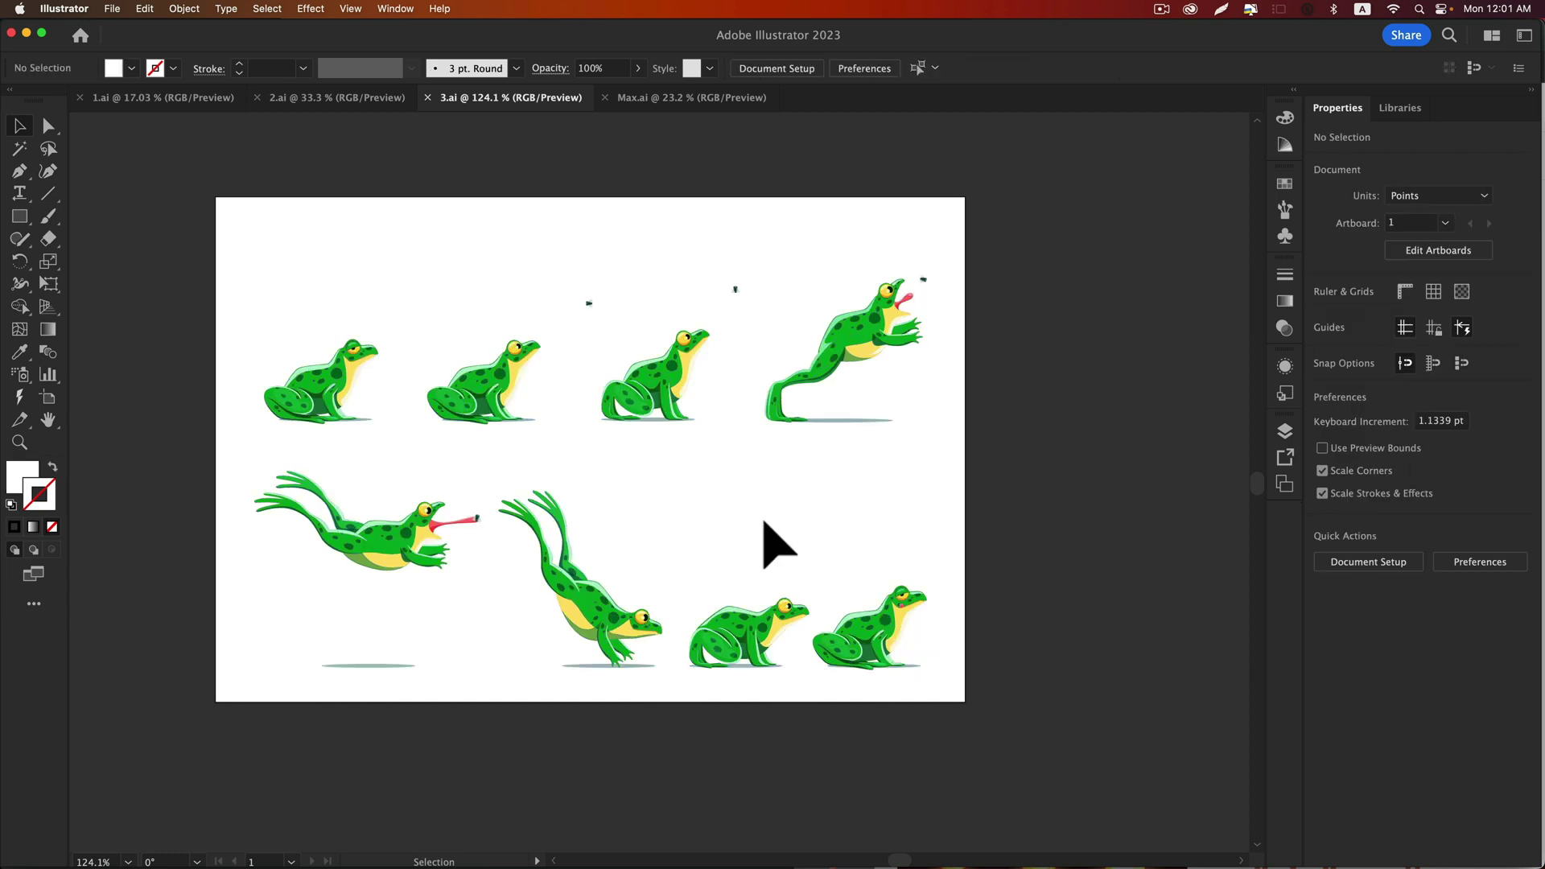
Create a new Web 1080×1080 px document with 8 artboards
left_click(111, 8)
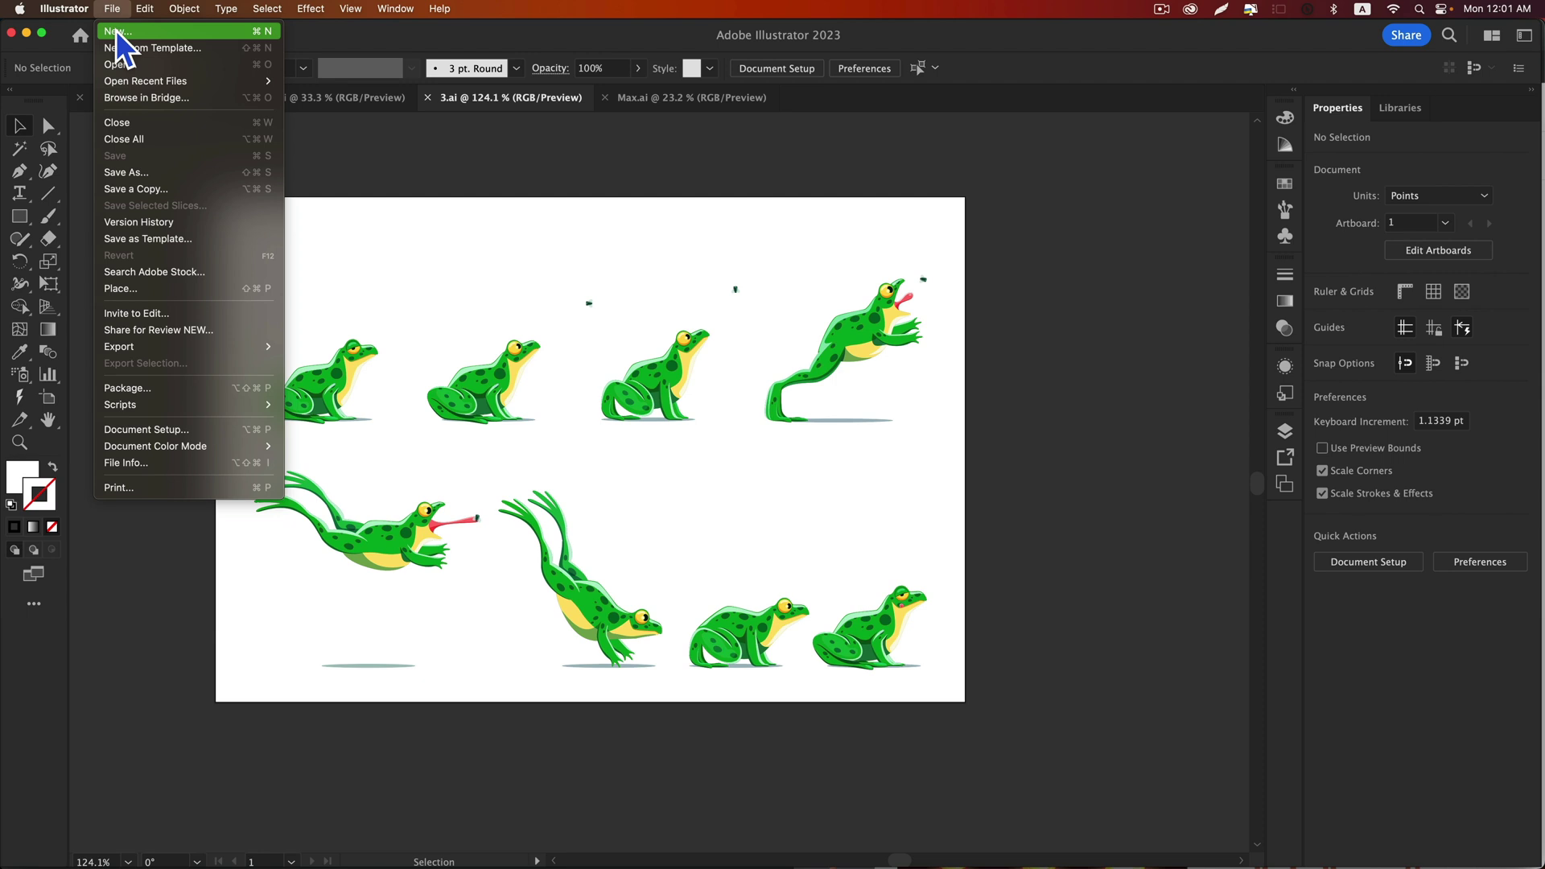
key("Escape")
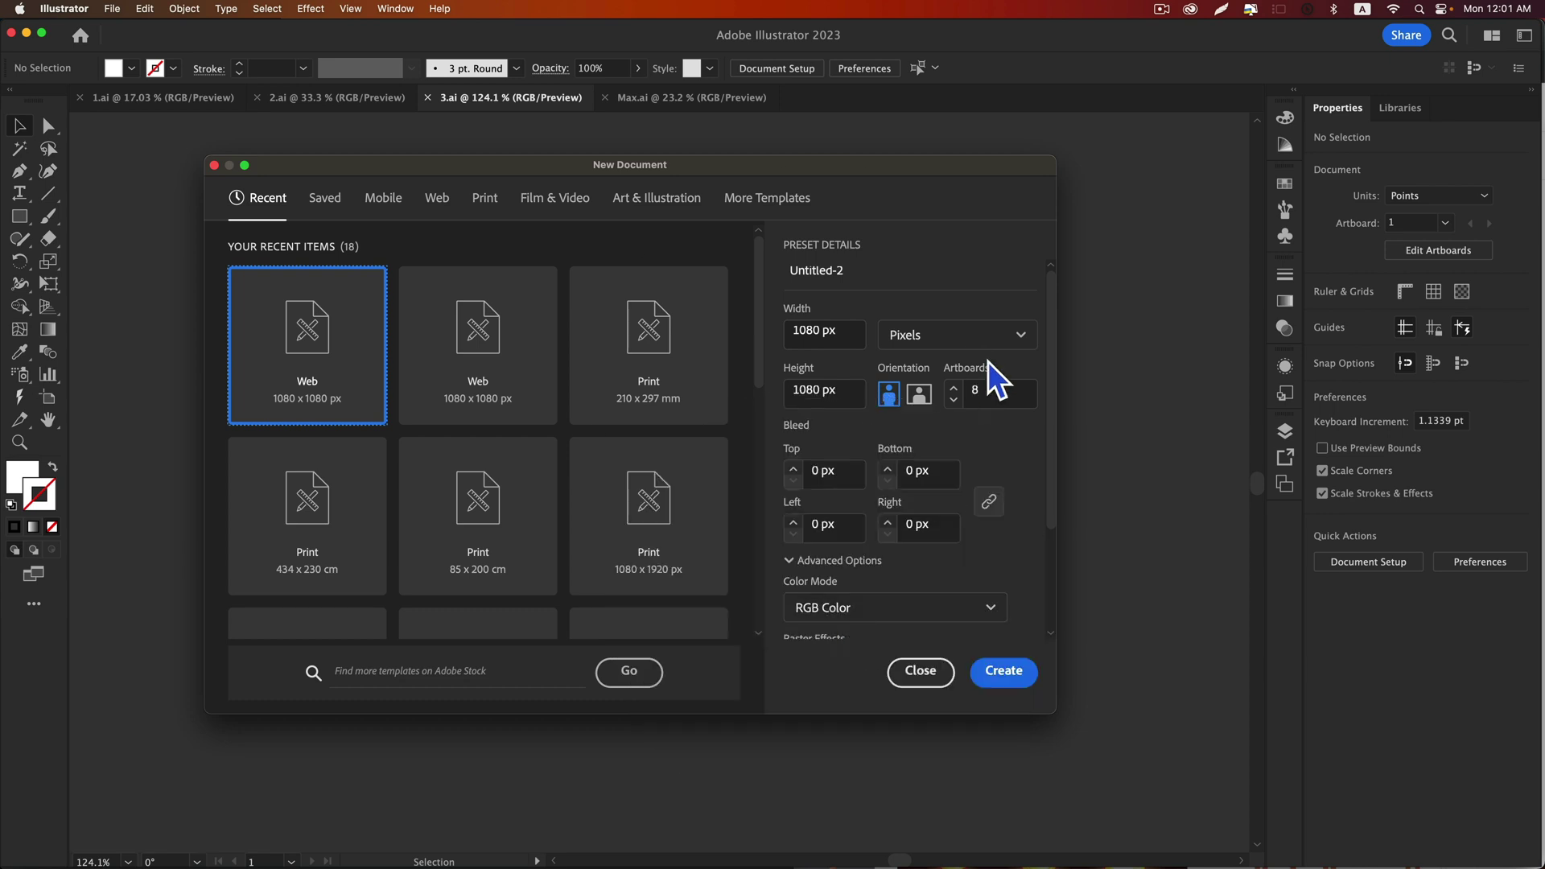
double_click(985, 392)
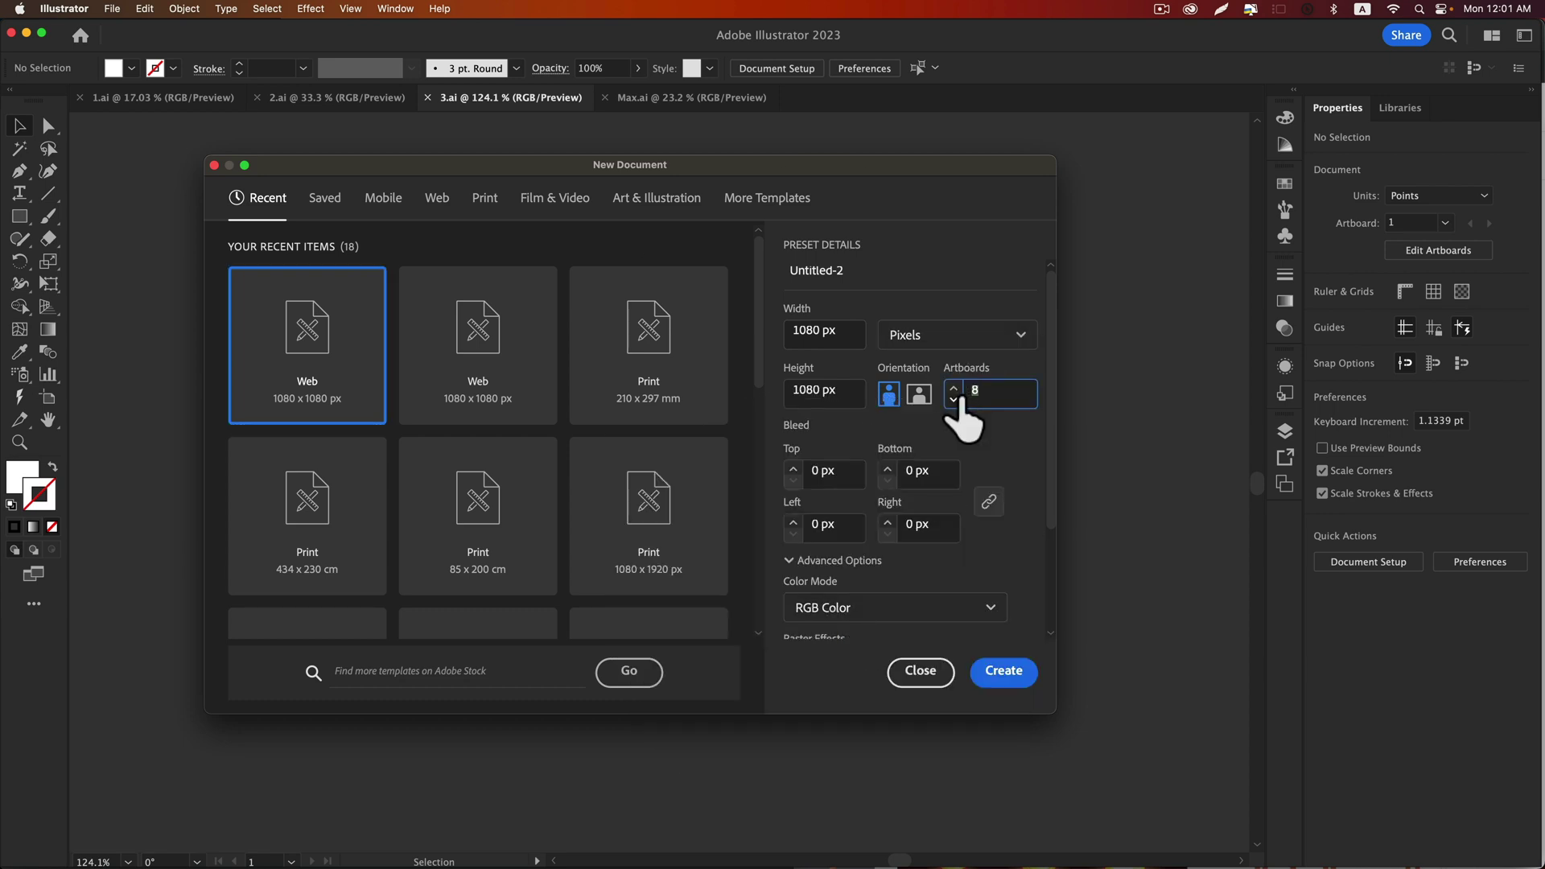
left_click_drag(775, 166, 740, 715)
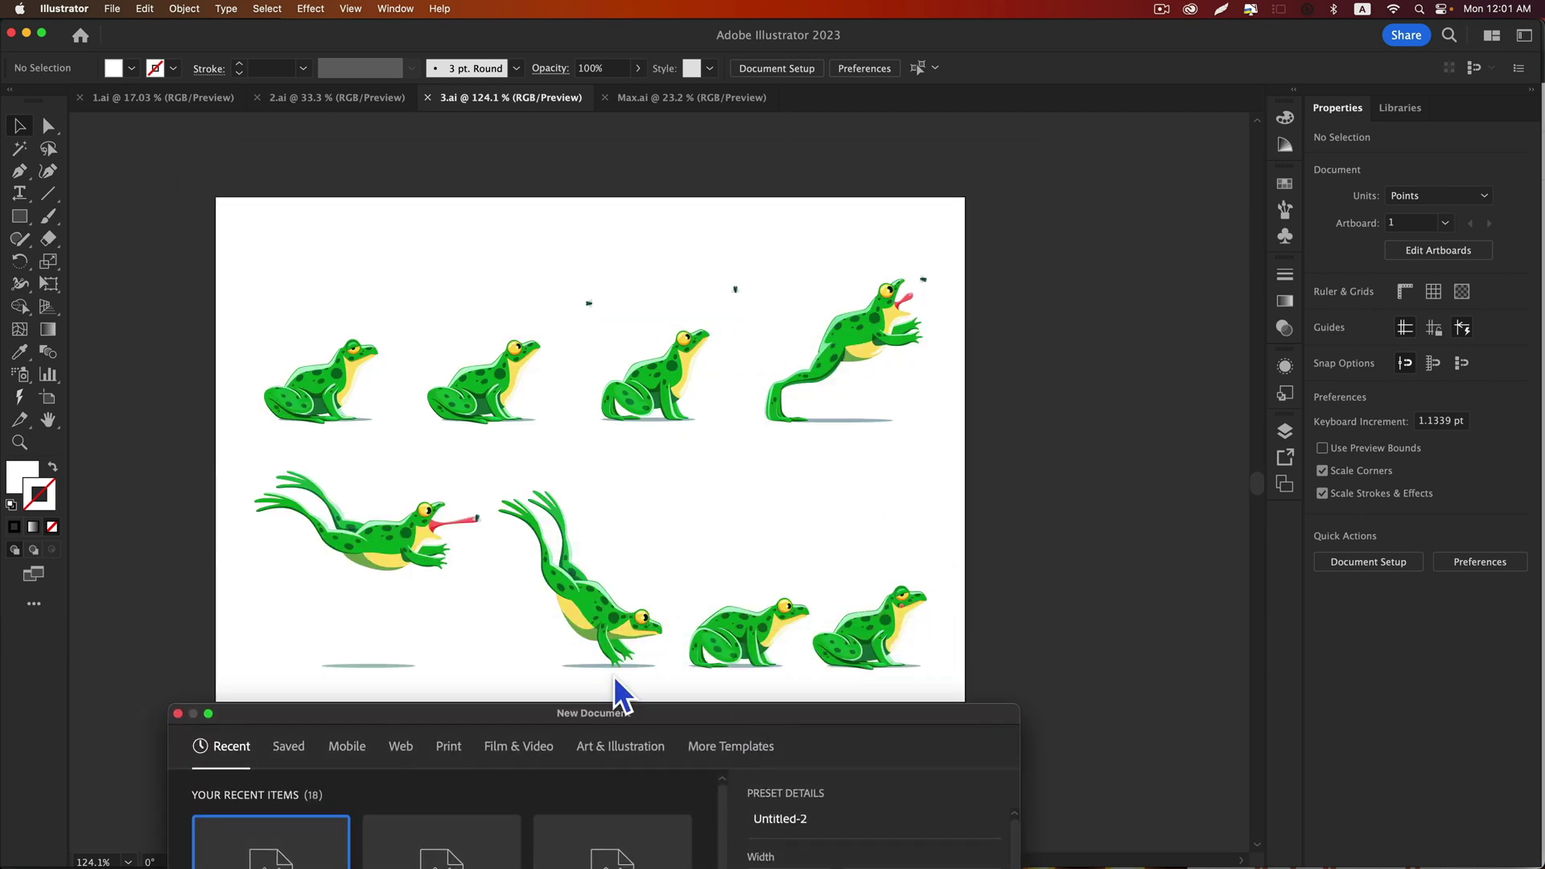
left_click_drag(635, 712, 658, 171)
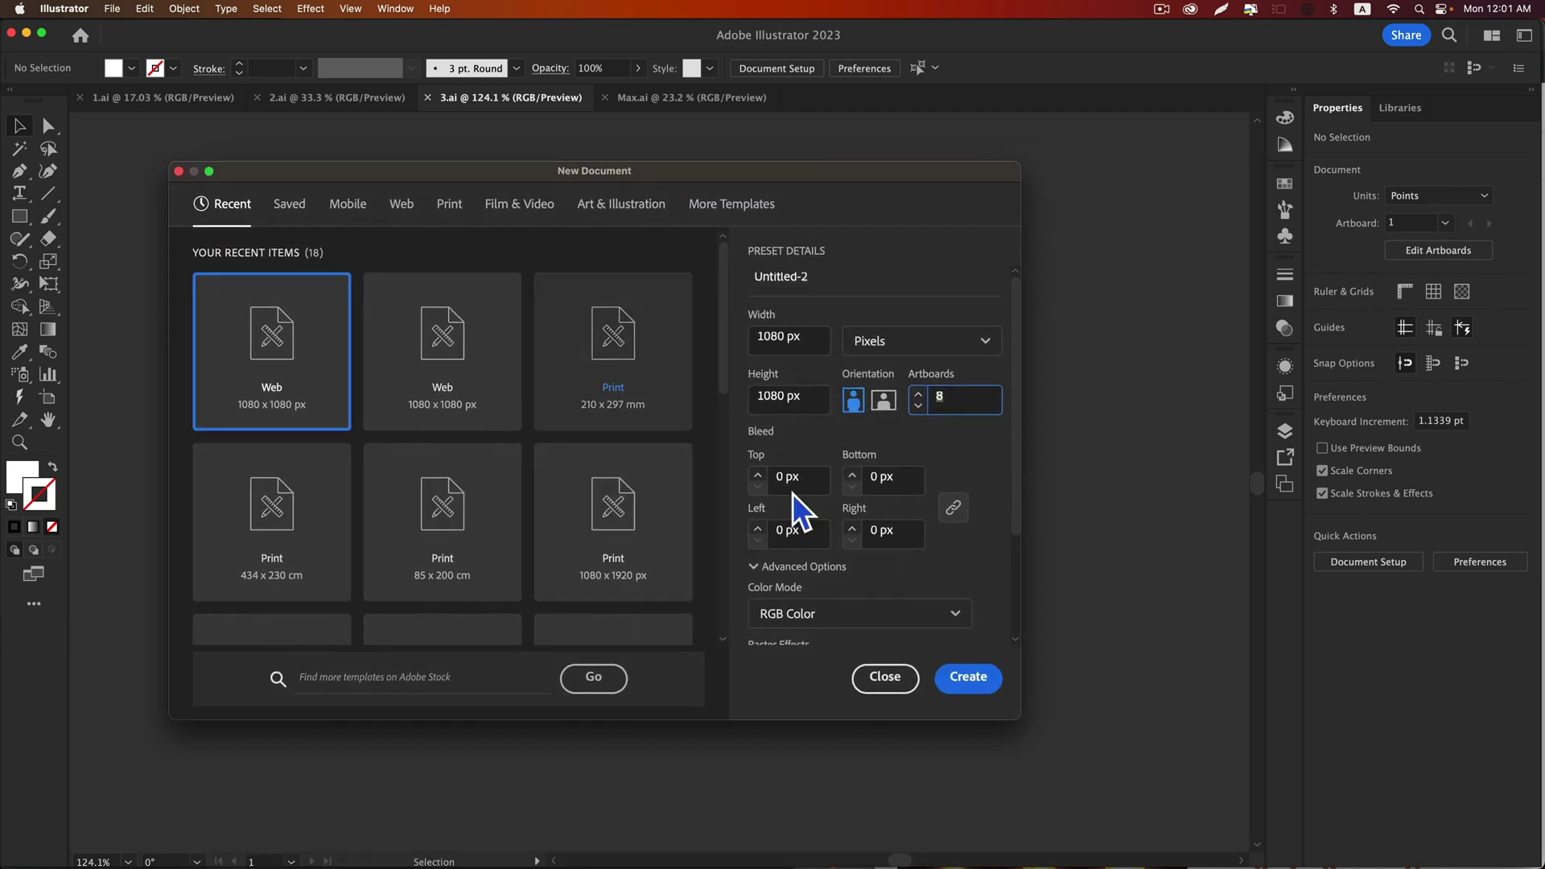
left_click(966, 678)
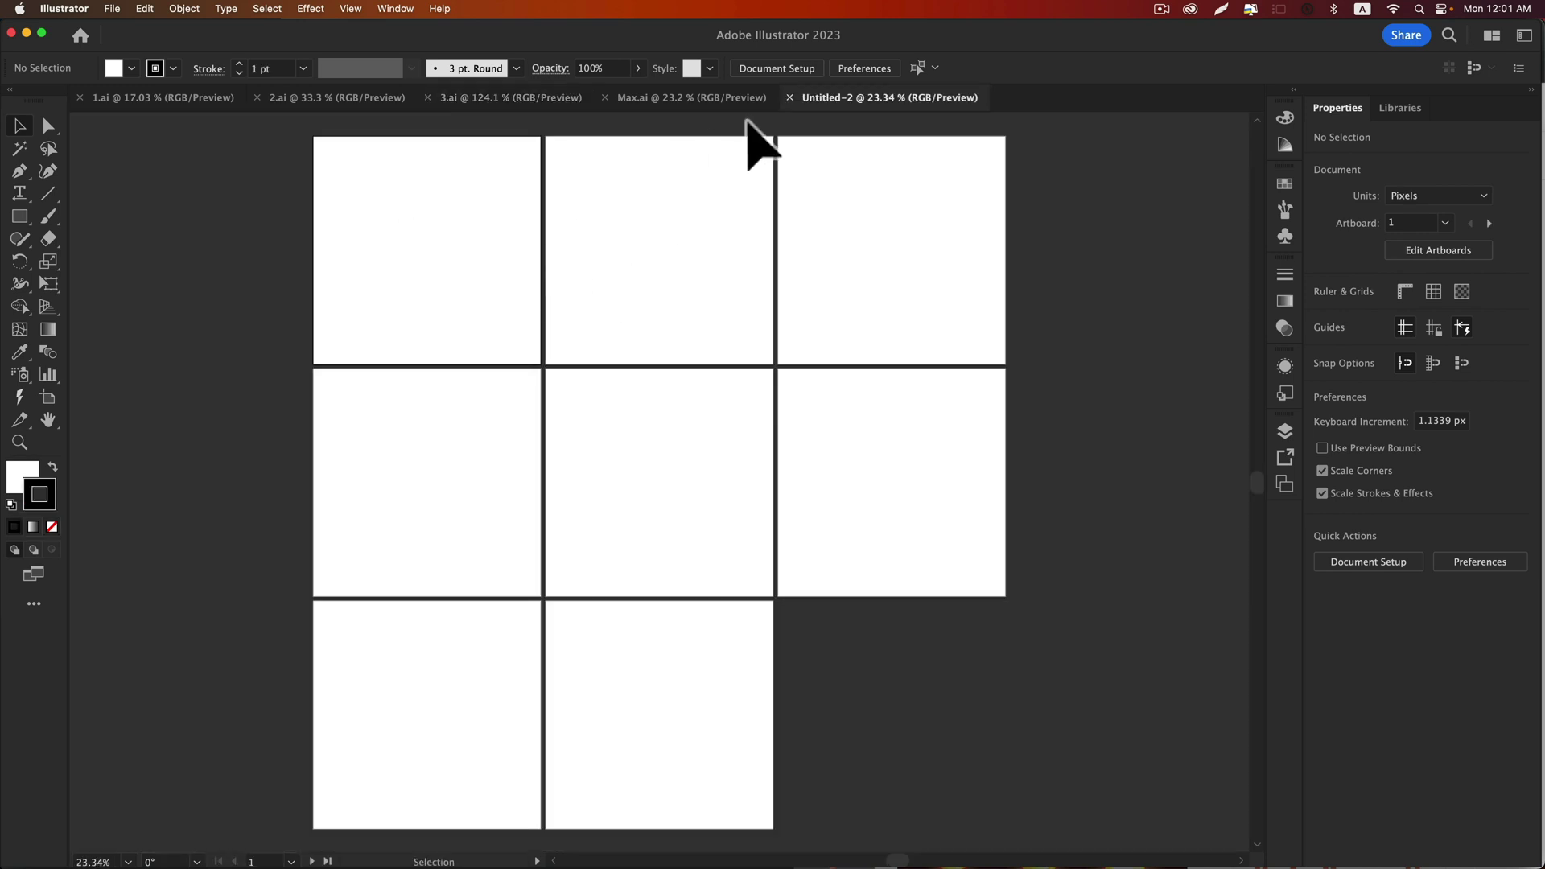
Copy the frog artwork from 3.ai, paste it into Untitled-2, and enlarge it
left_click(711, 103)
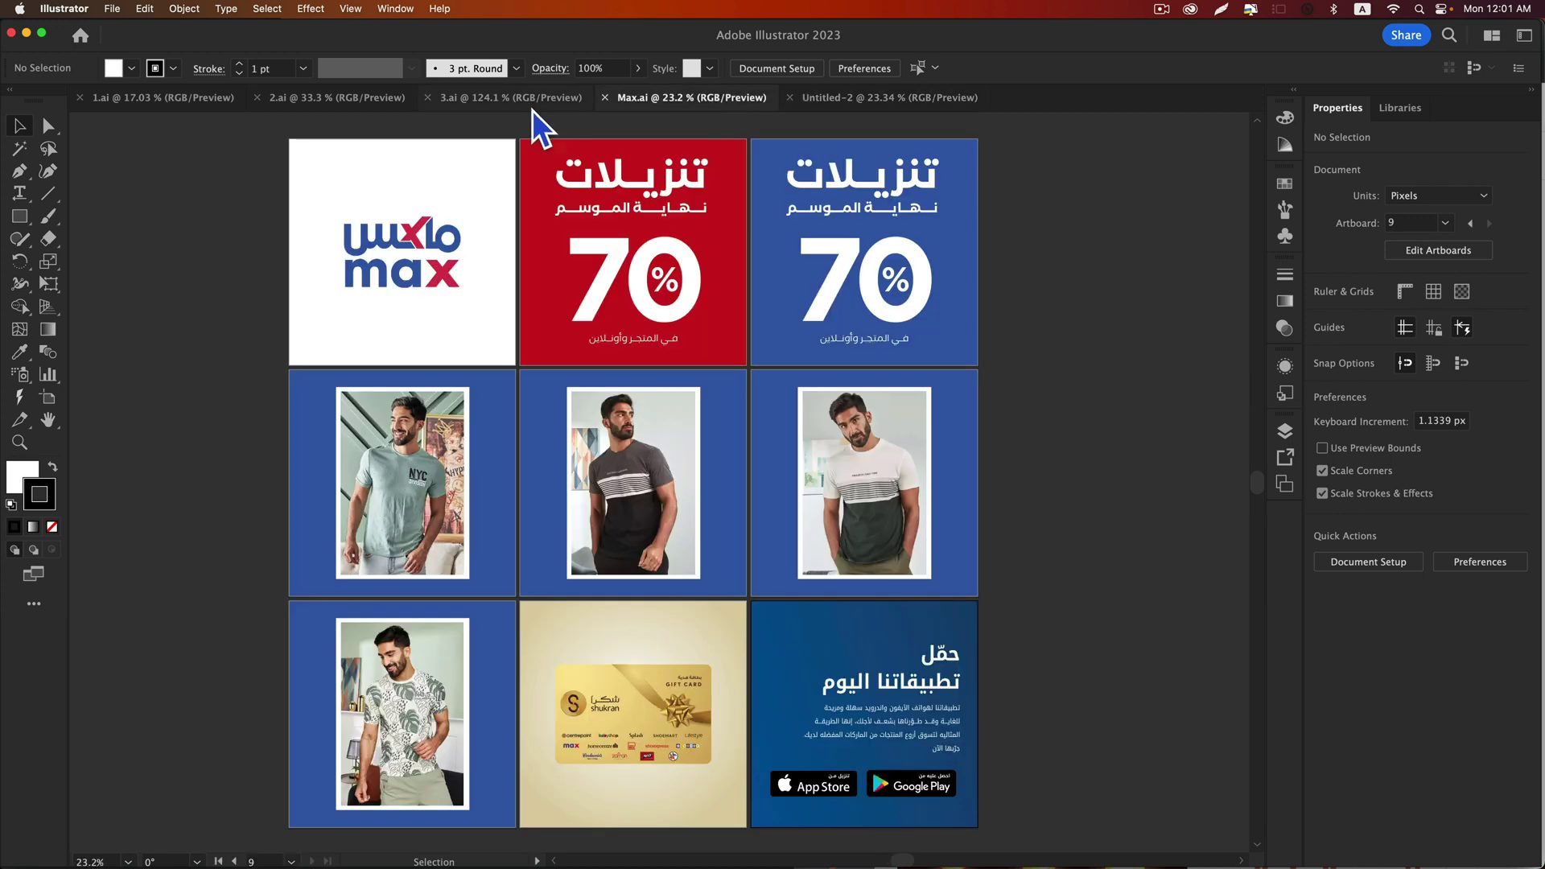
left_click(535, 105)
left_click_drag(193, 255, 1114, 788)
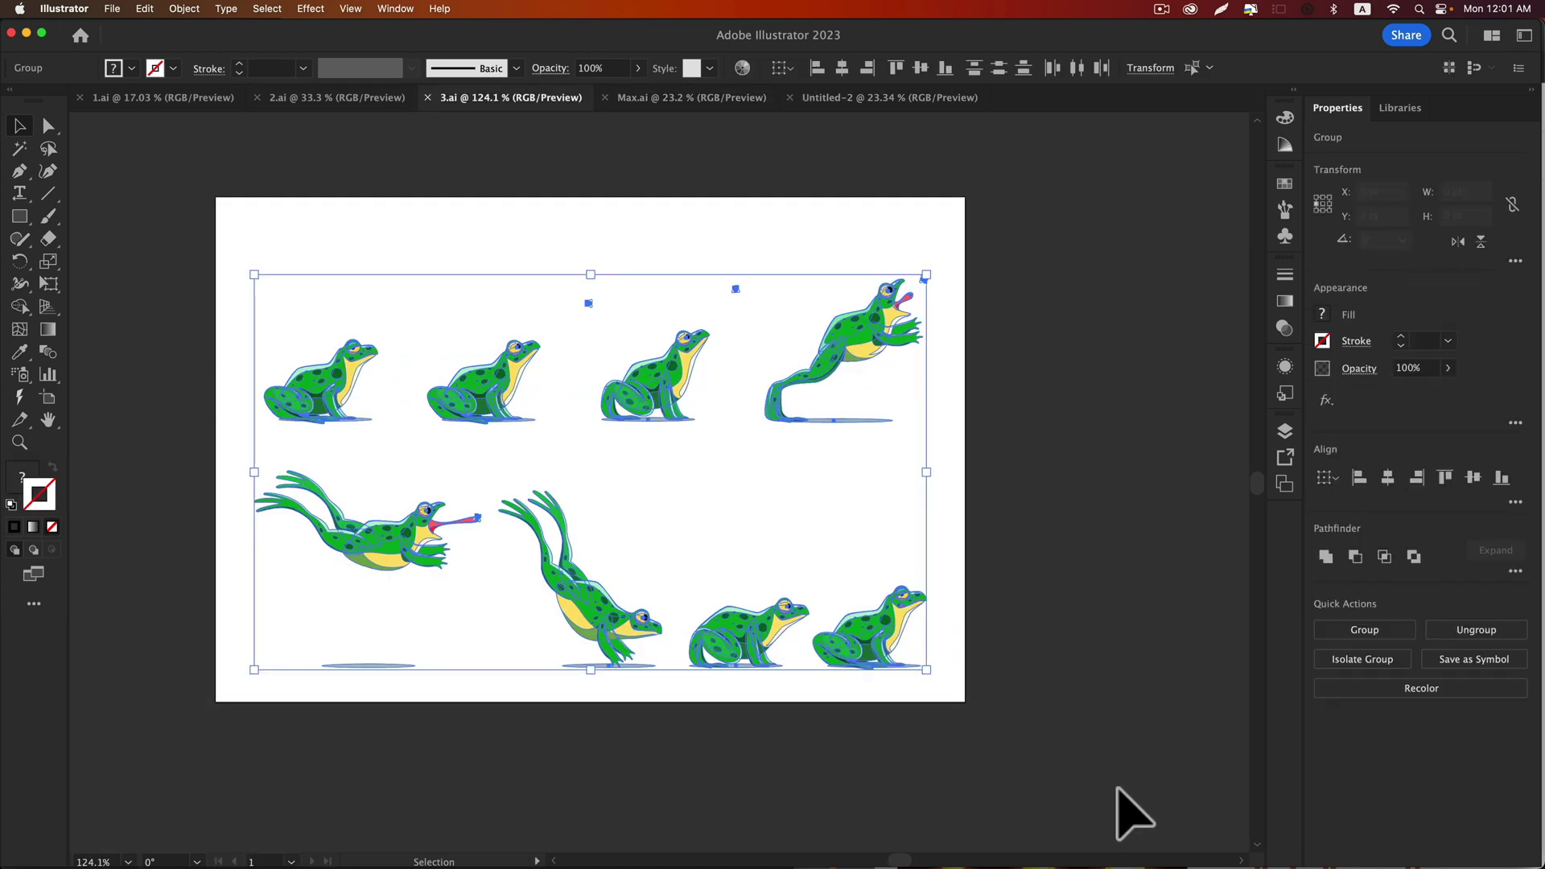
left_click(882, 95)
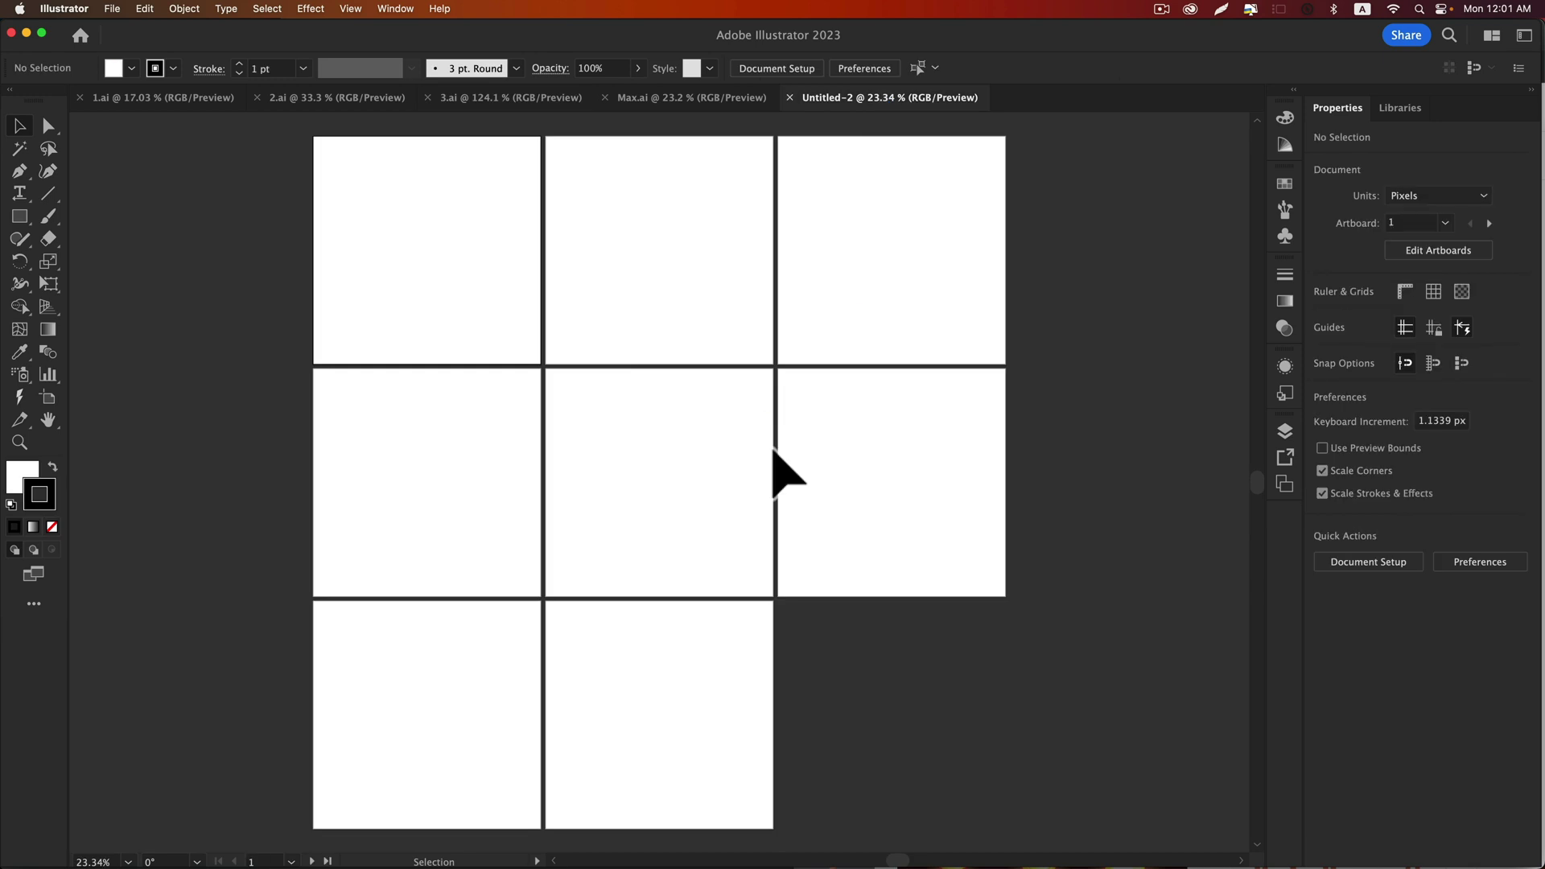
key("super+v")
left_click_drag(723, 445, 1022, 316)
Ungroup the frog poses and move the first frog into the top-left artboard
right_click(855, 379)
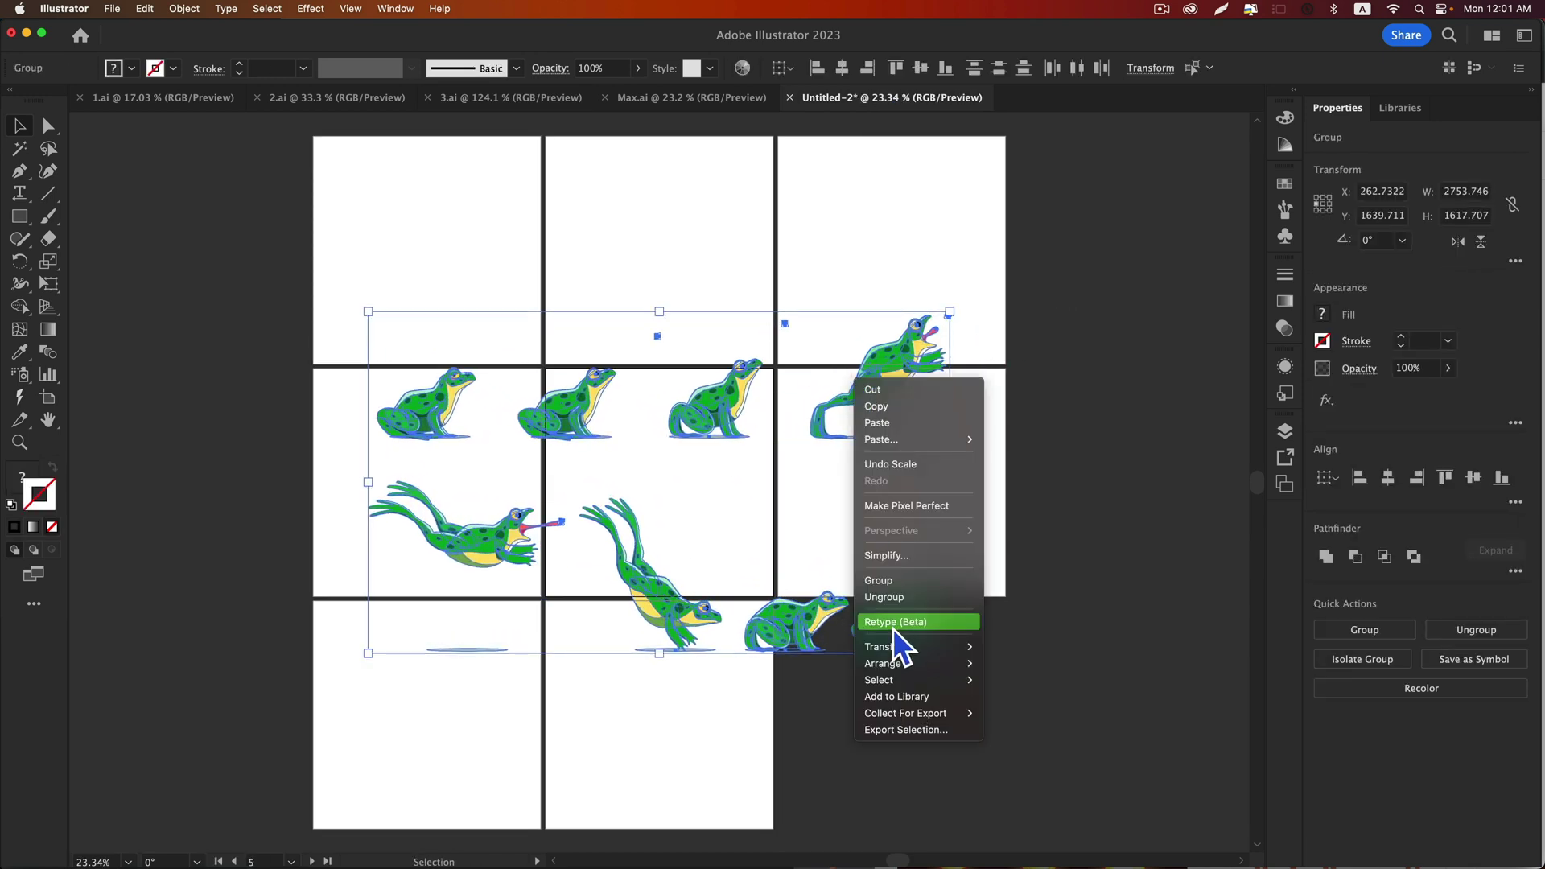
left_click(889, 600)
left_click(1068, 593)
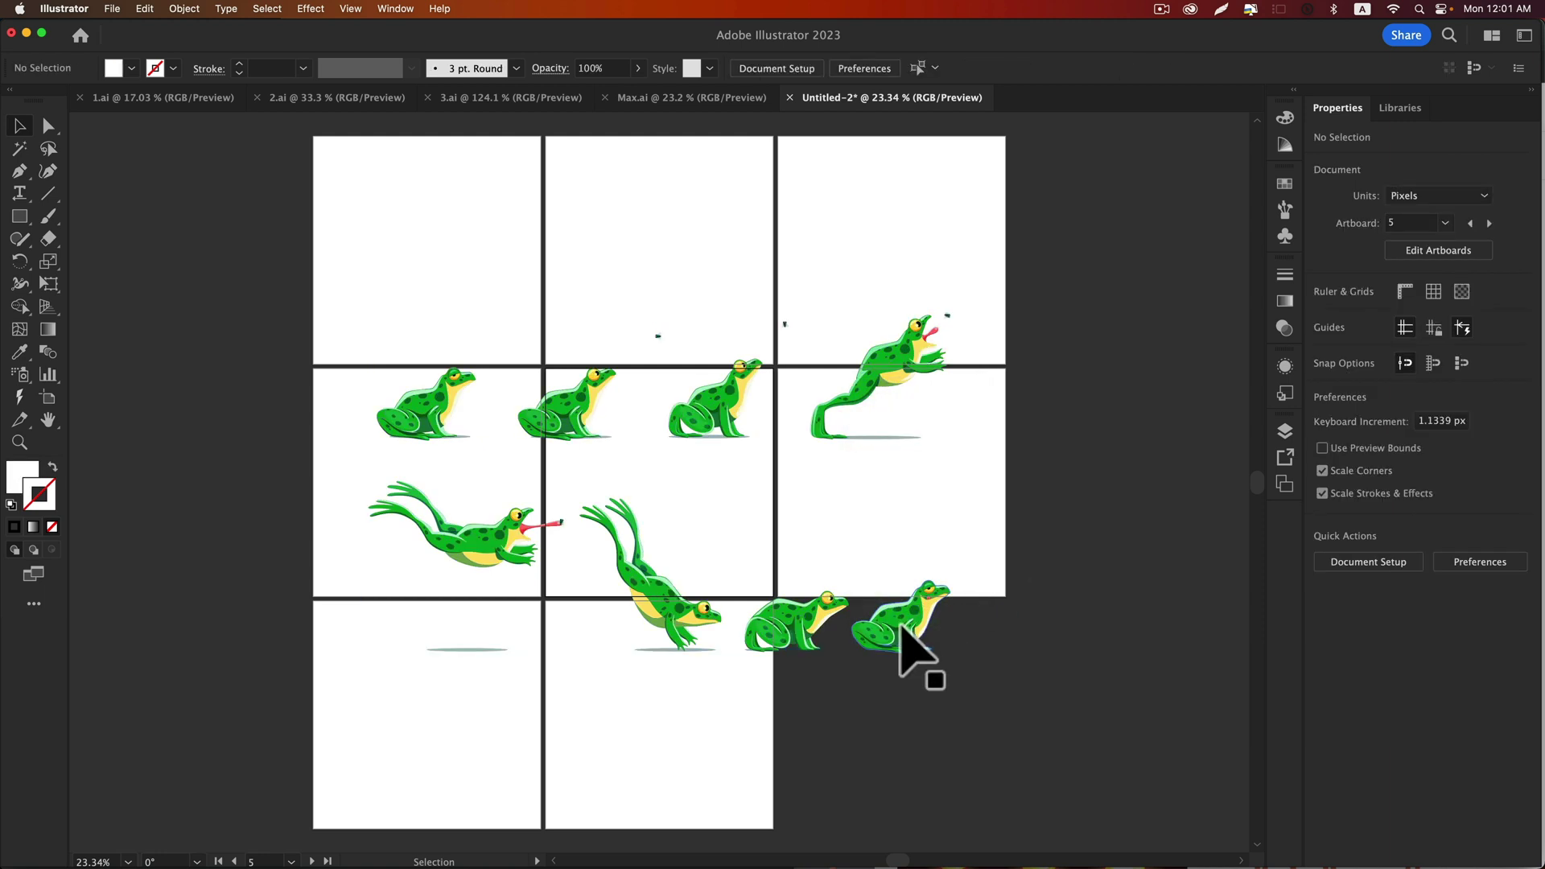
left_click_drag(426, 407, 420, 245)
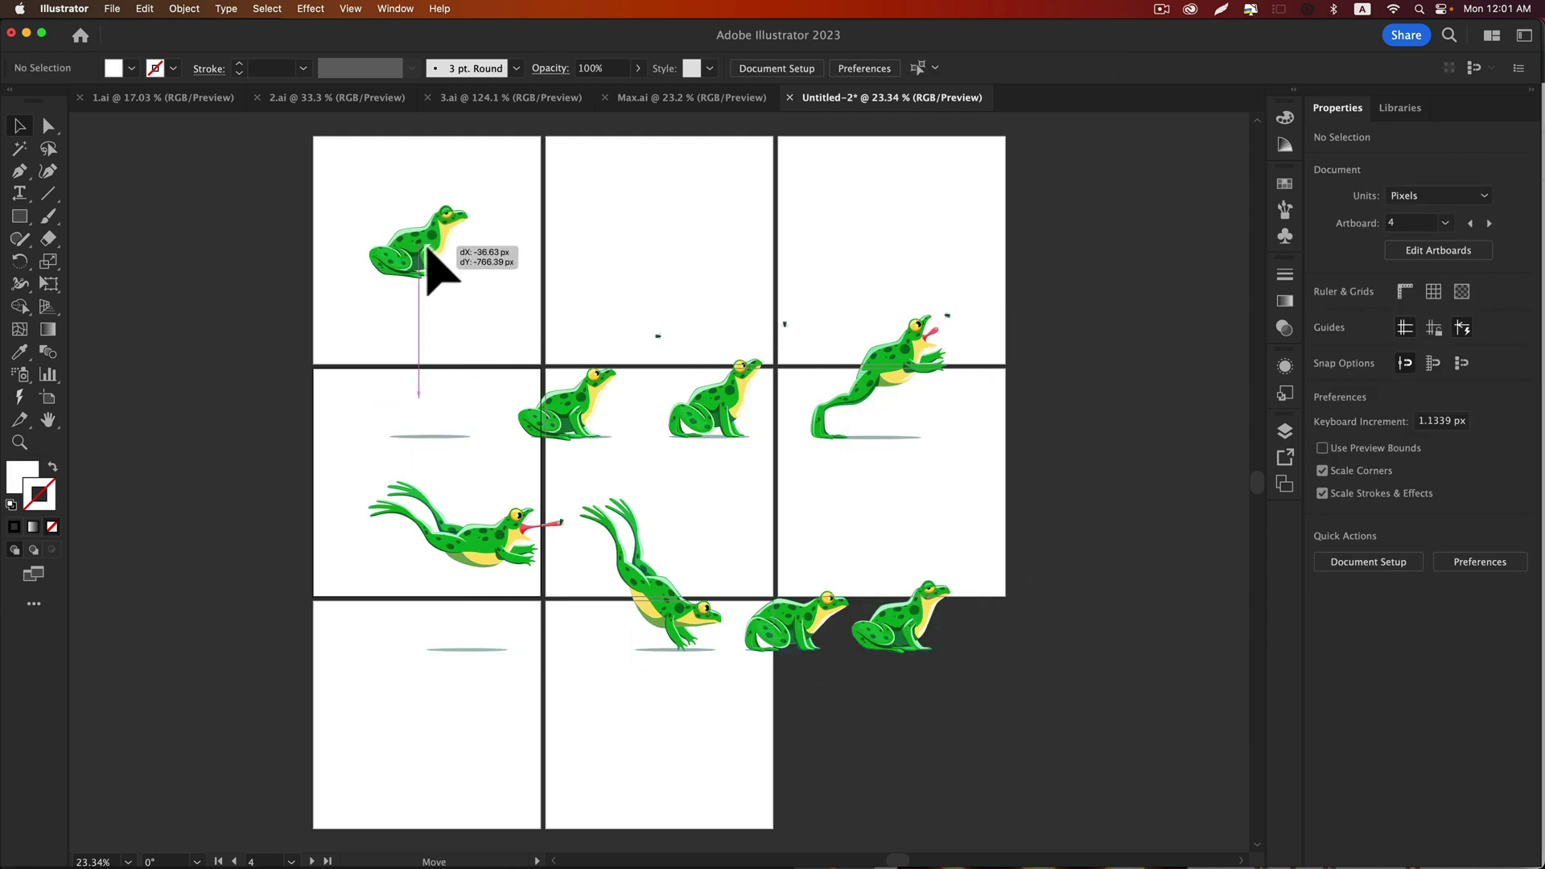
key("super+z")
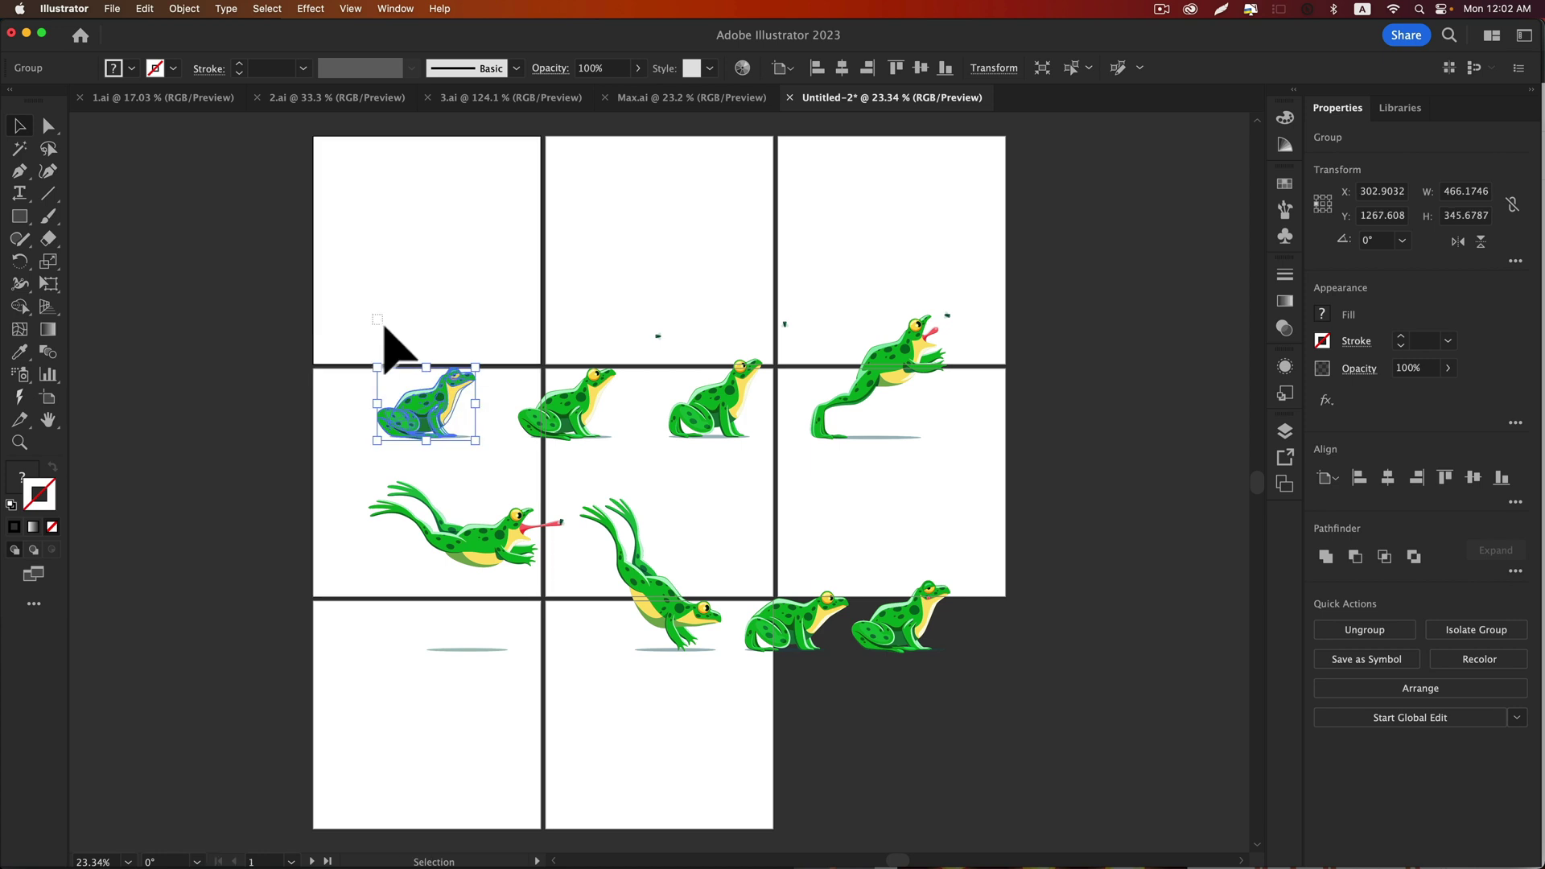
mouse_move(453, 418)
left_mouse_down()
mouse_move(457, 262)
mouse_move(465, 301)
left_mouse_up()
Move the remaining frogs into their own artboards and centre each one
left_click_drag(597, 386, 665, 254)
left_click_drag(708, 399, 869, 254)
left_click_drag(668, 596, 648, 725)
left_click_drag(414, 652, 426, 443)
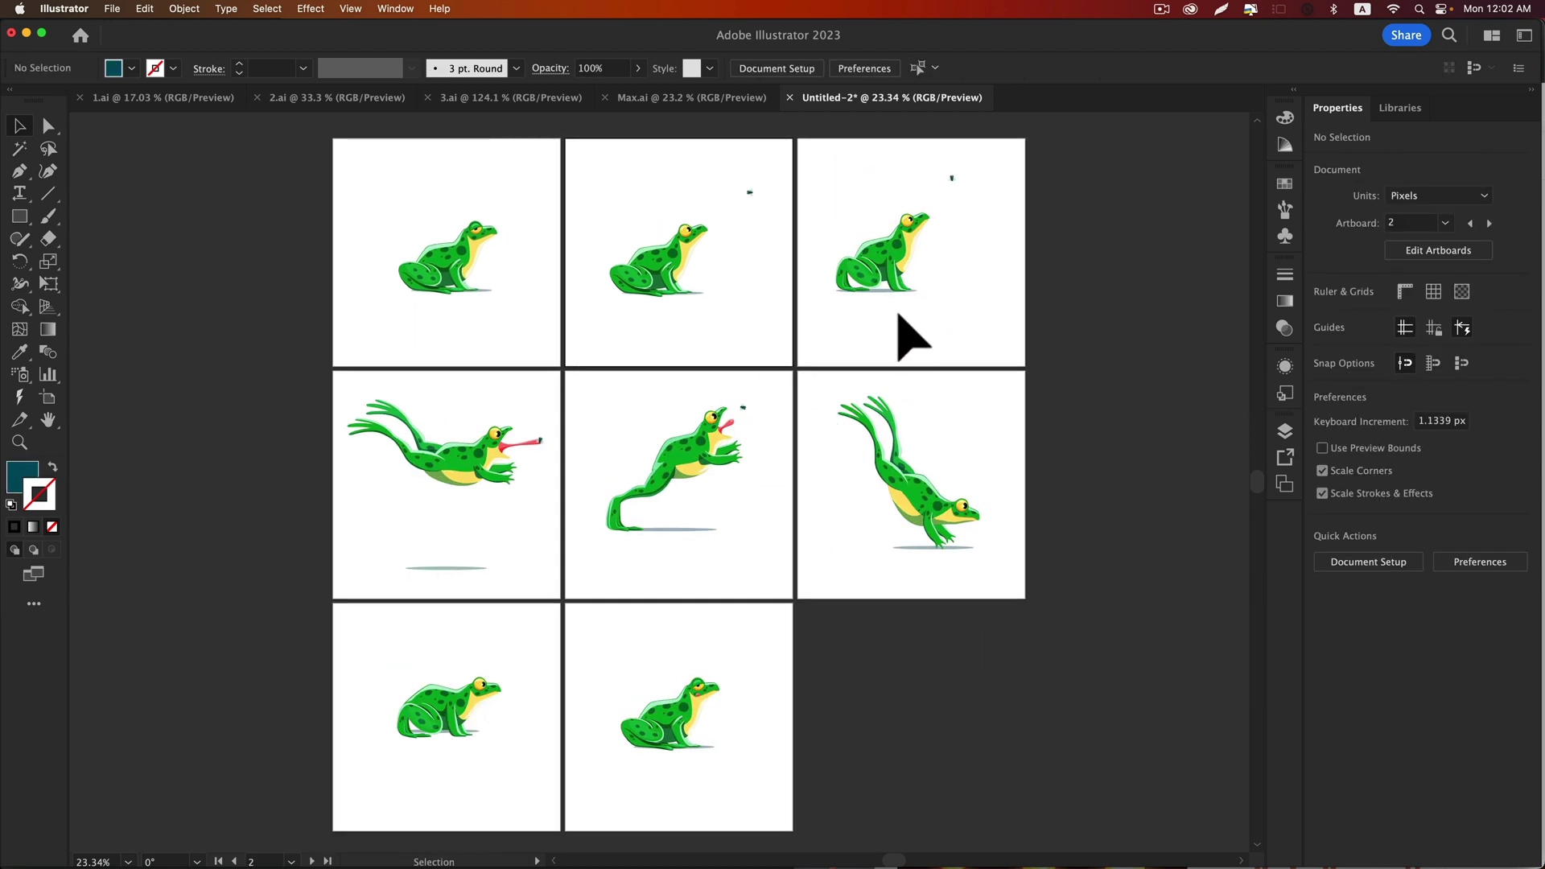
left_click_drag(894, 300, 910, 291)
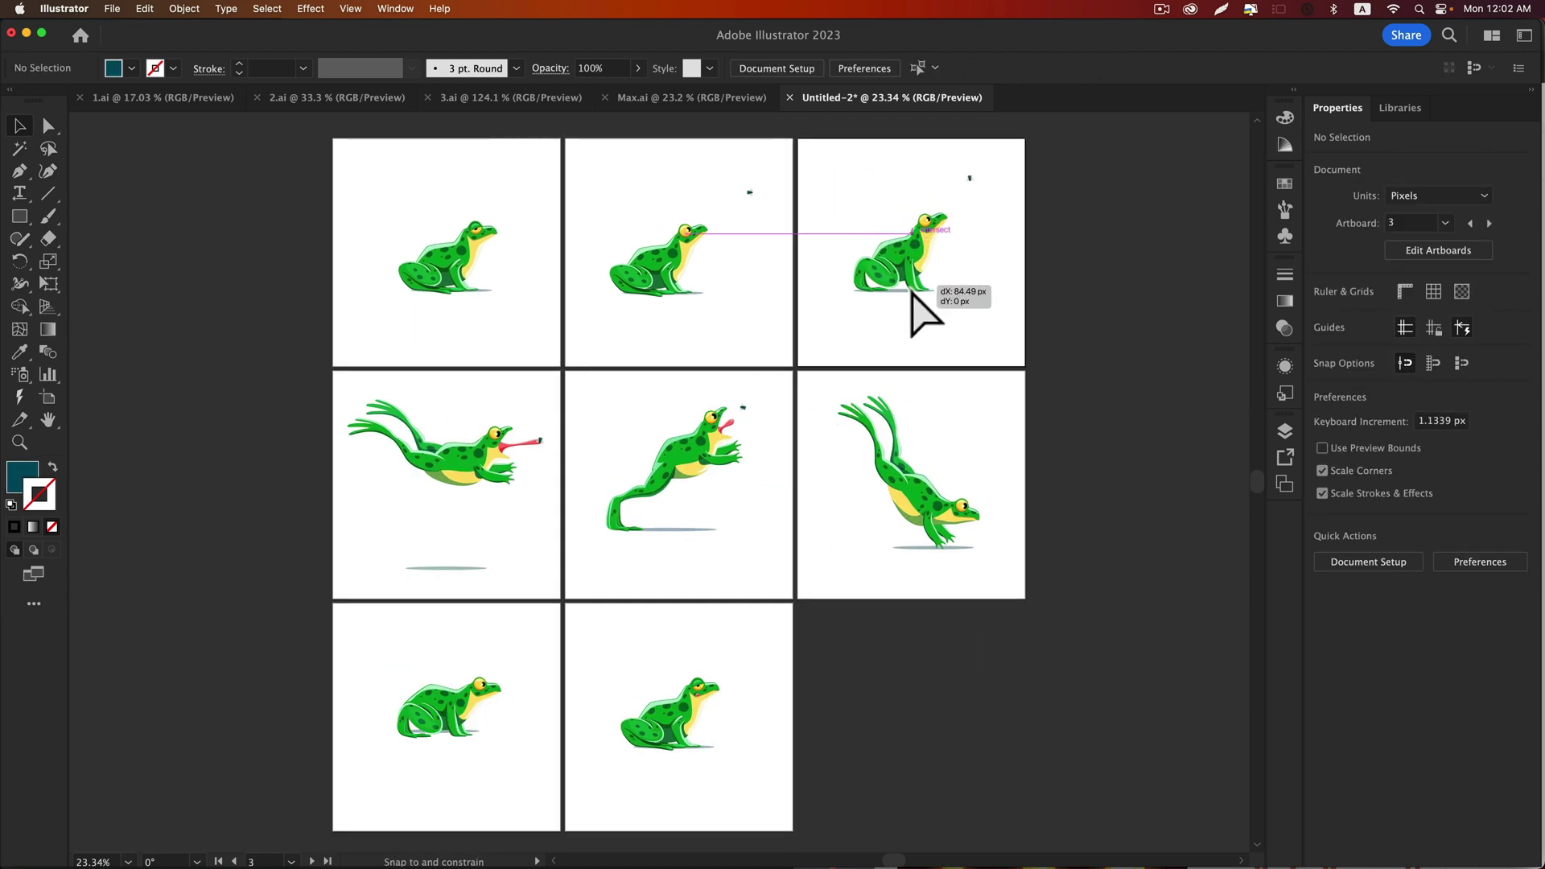
left_click_drag(670, 294, 680, 304)
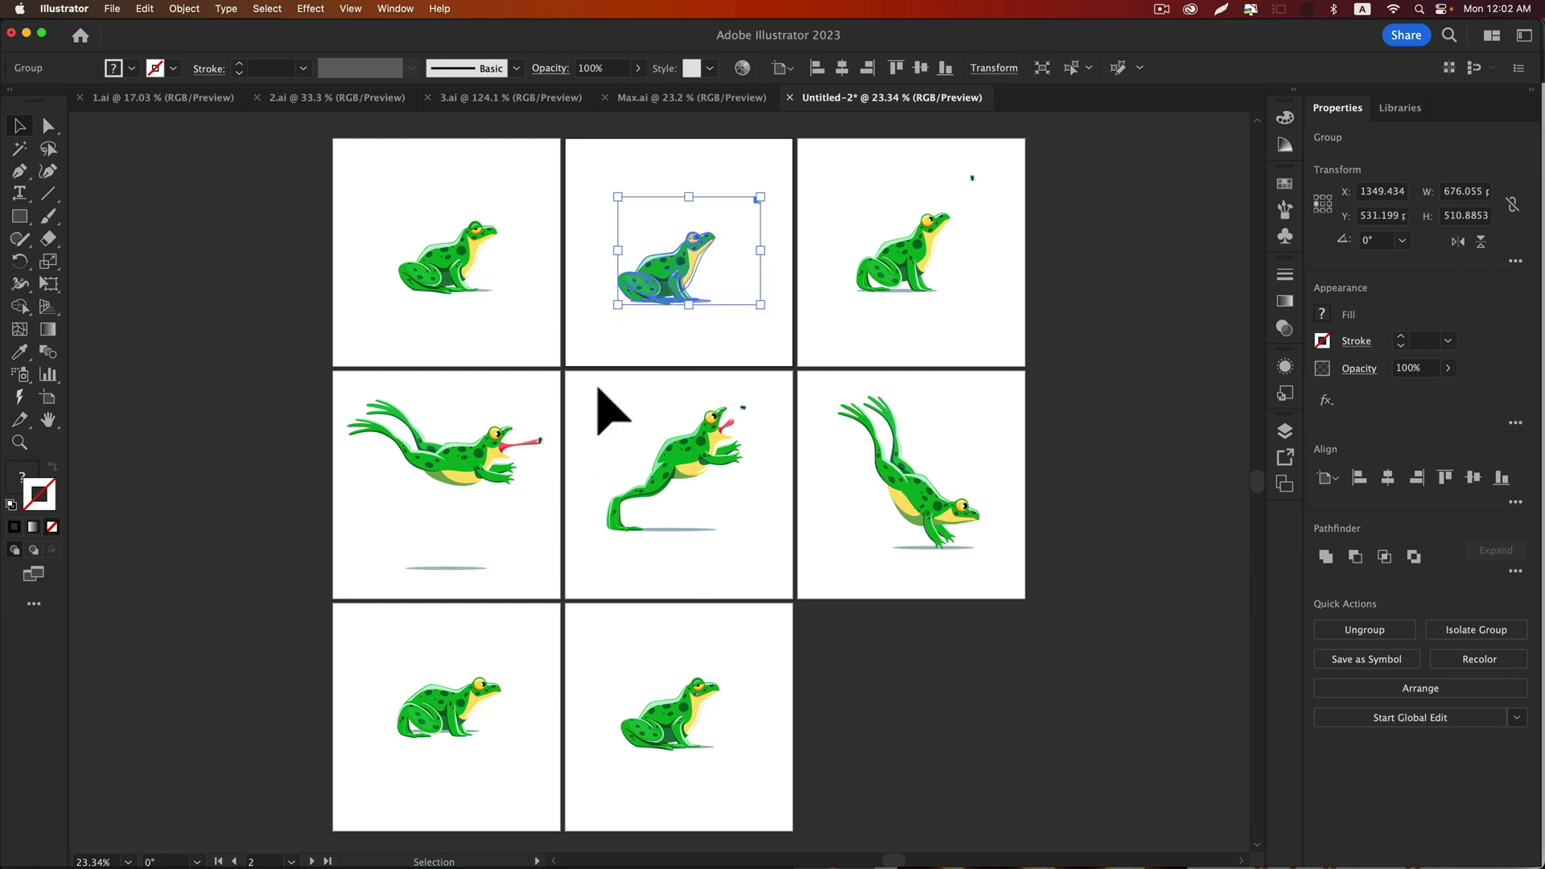
left_click(395, 162)
left_click(398, 9)
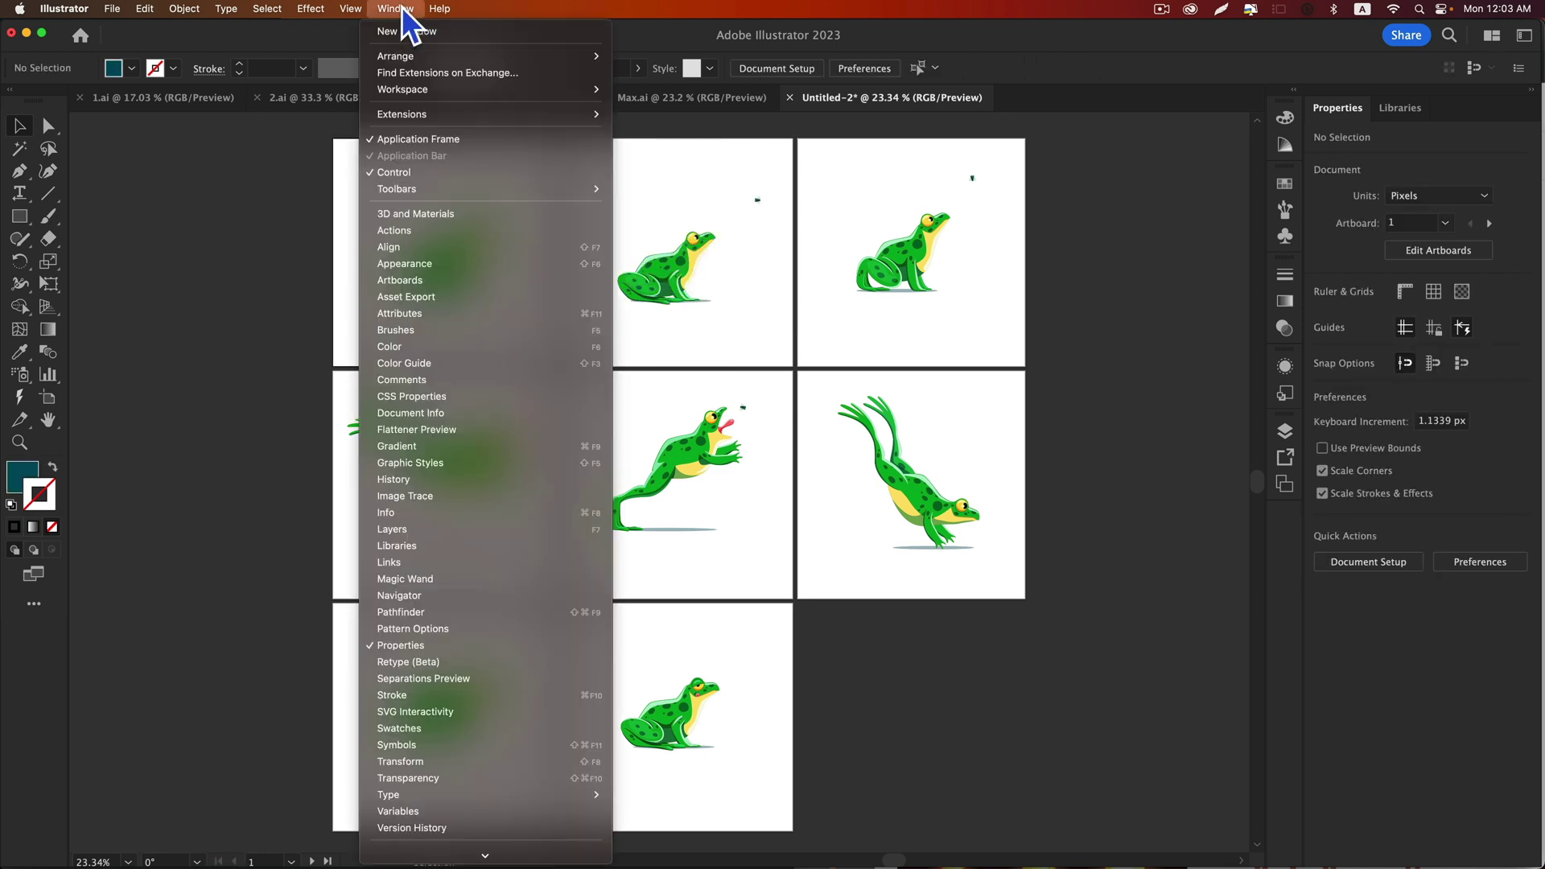
Launch the GIFStudio extension and dismiss its welcome message
mouse_move(402, 114)
left_click(646, 116)
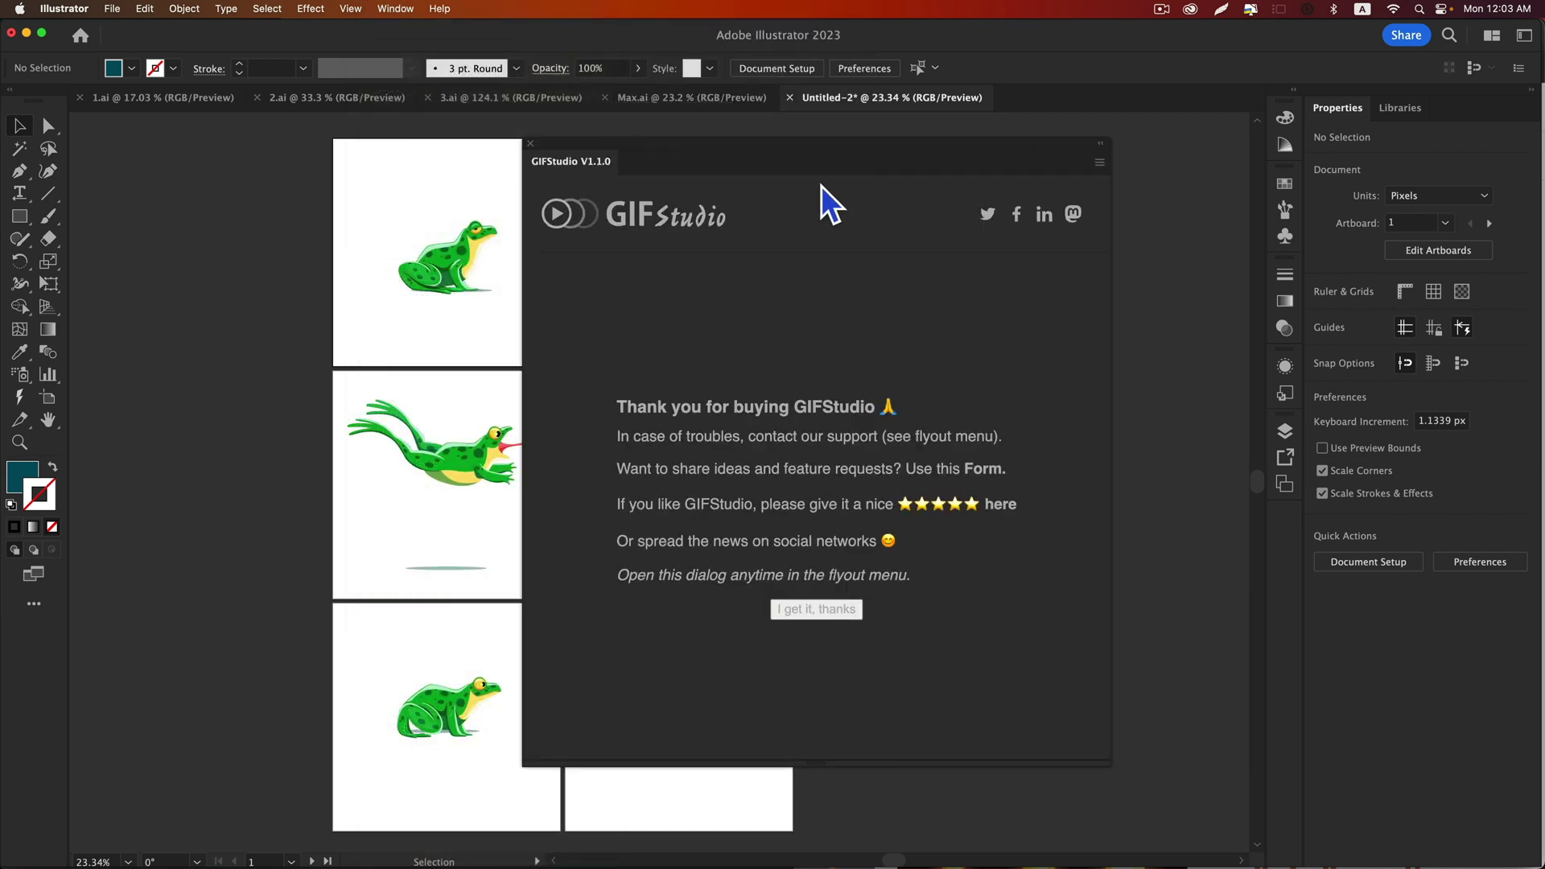
left_click(842, 607)
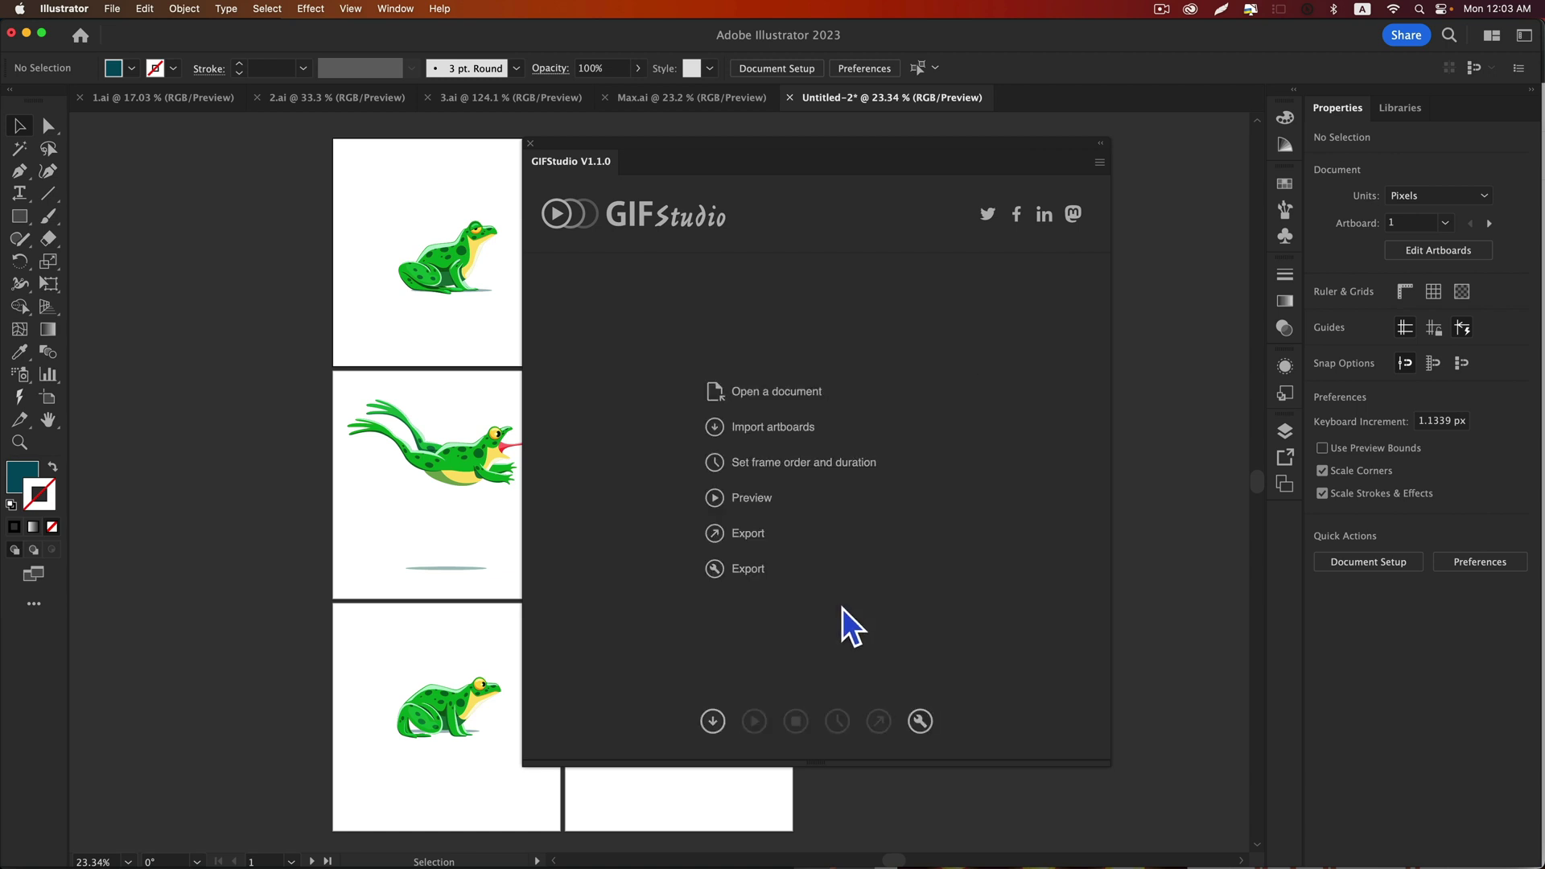
left_click_drag(813, 147, 850, 143)
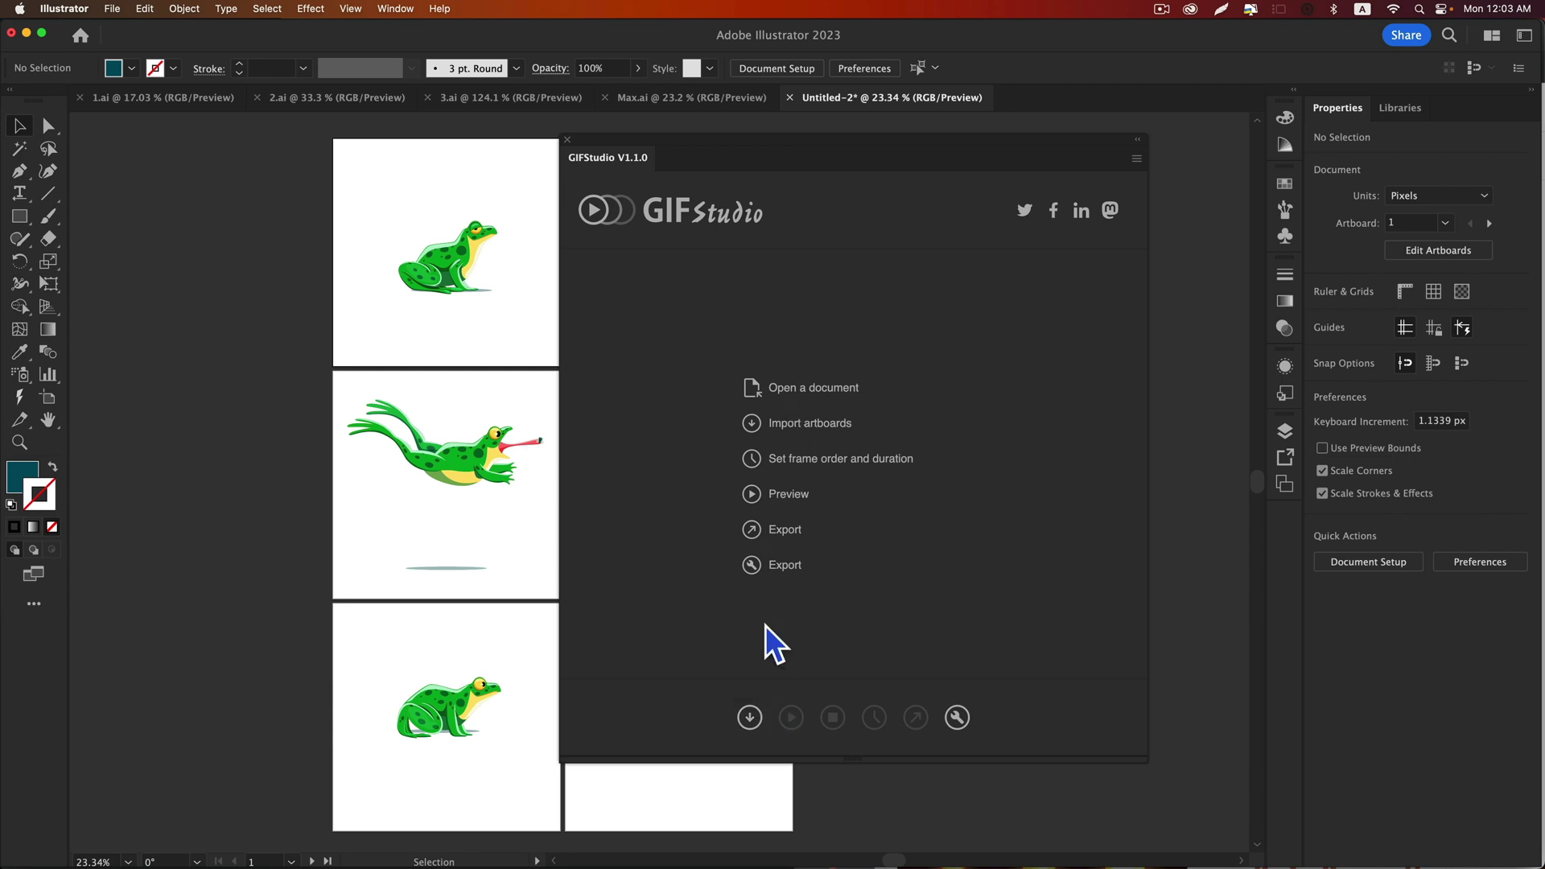
left_click(750, 718)
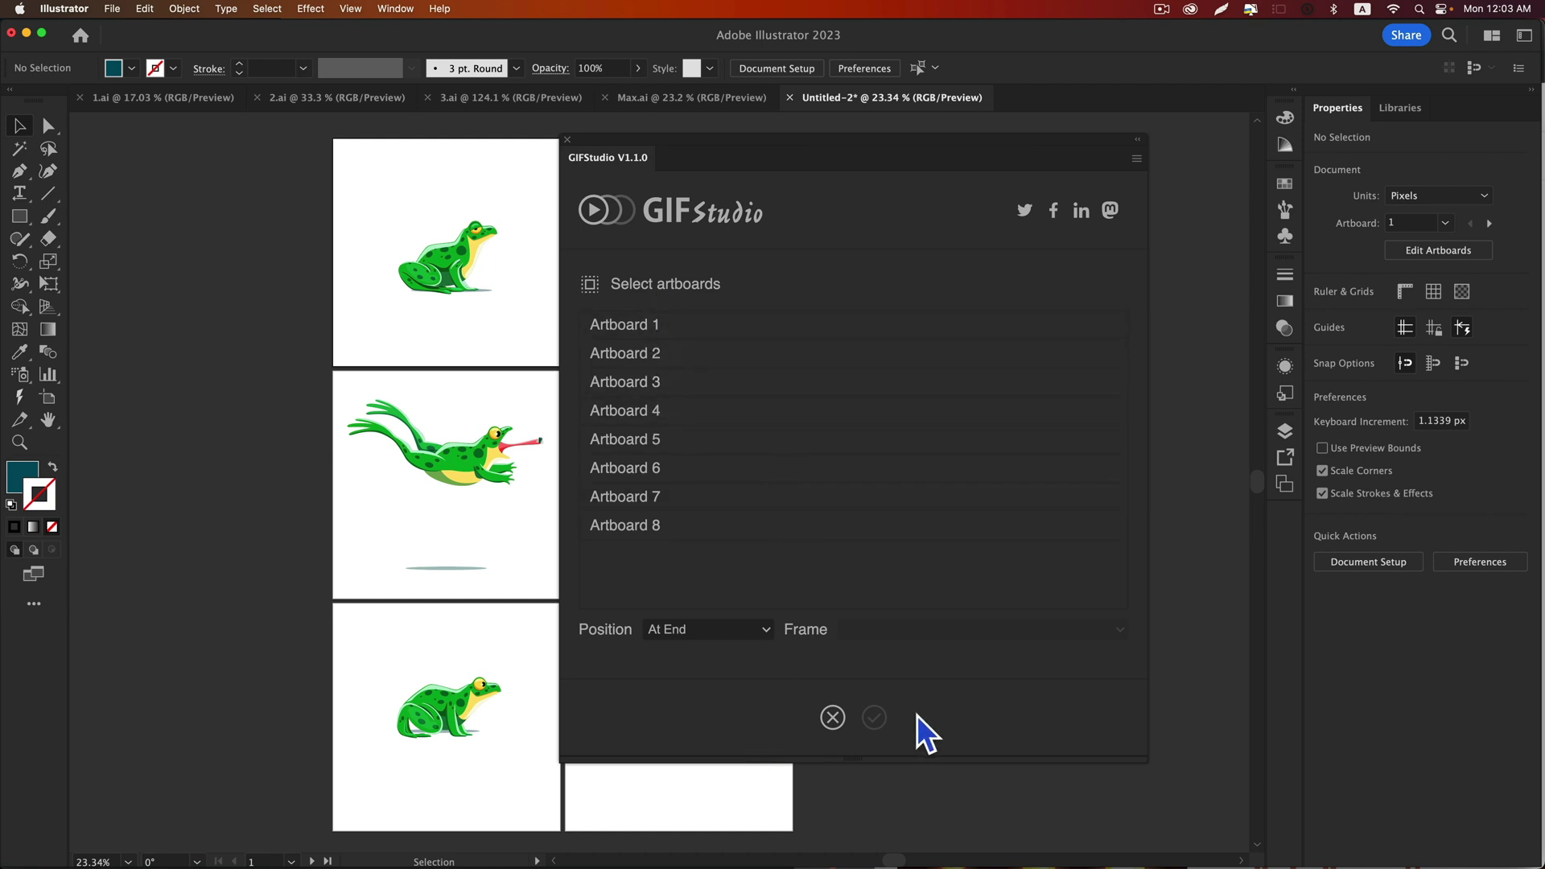
Select Artboard 1 through Artboard 8 and confirm the import
left_click(636, 337)
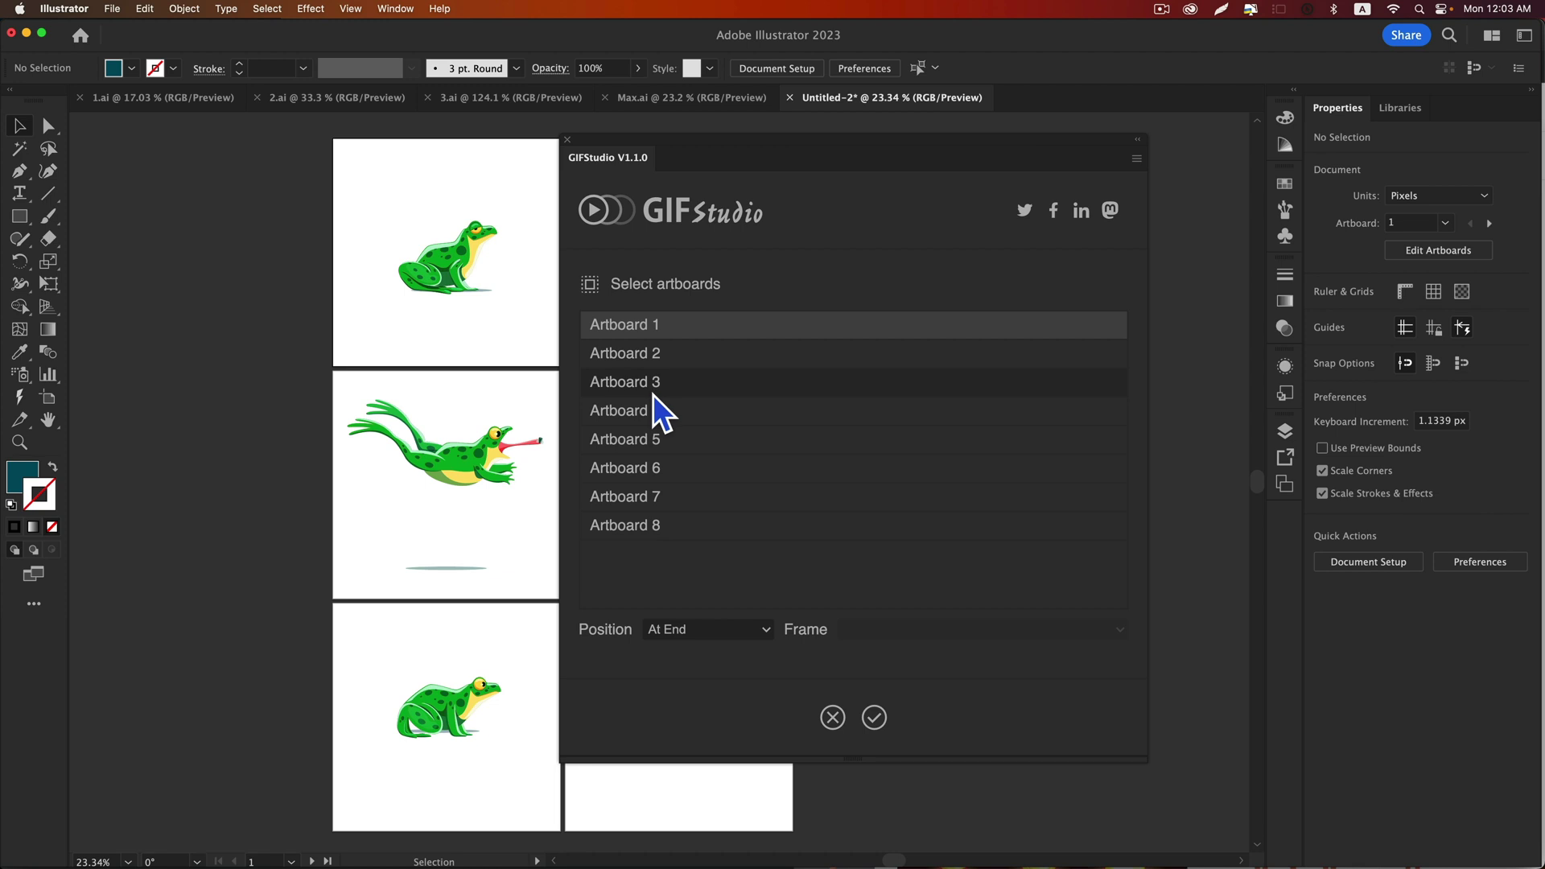
left_click(640, 531, "shift")
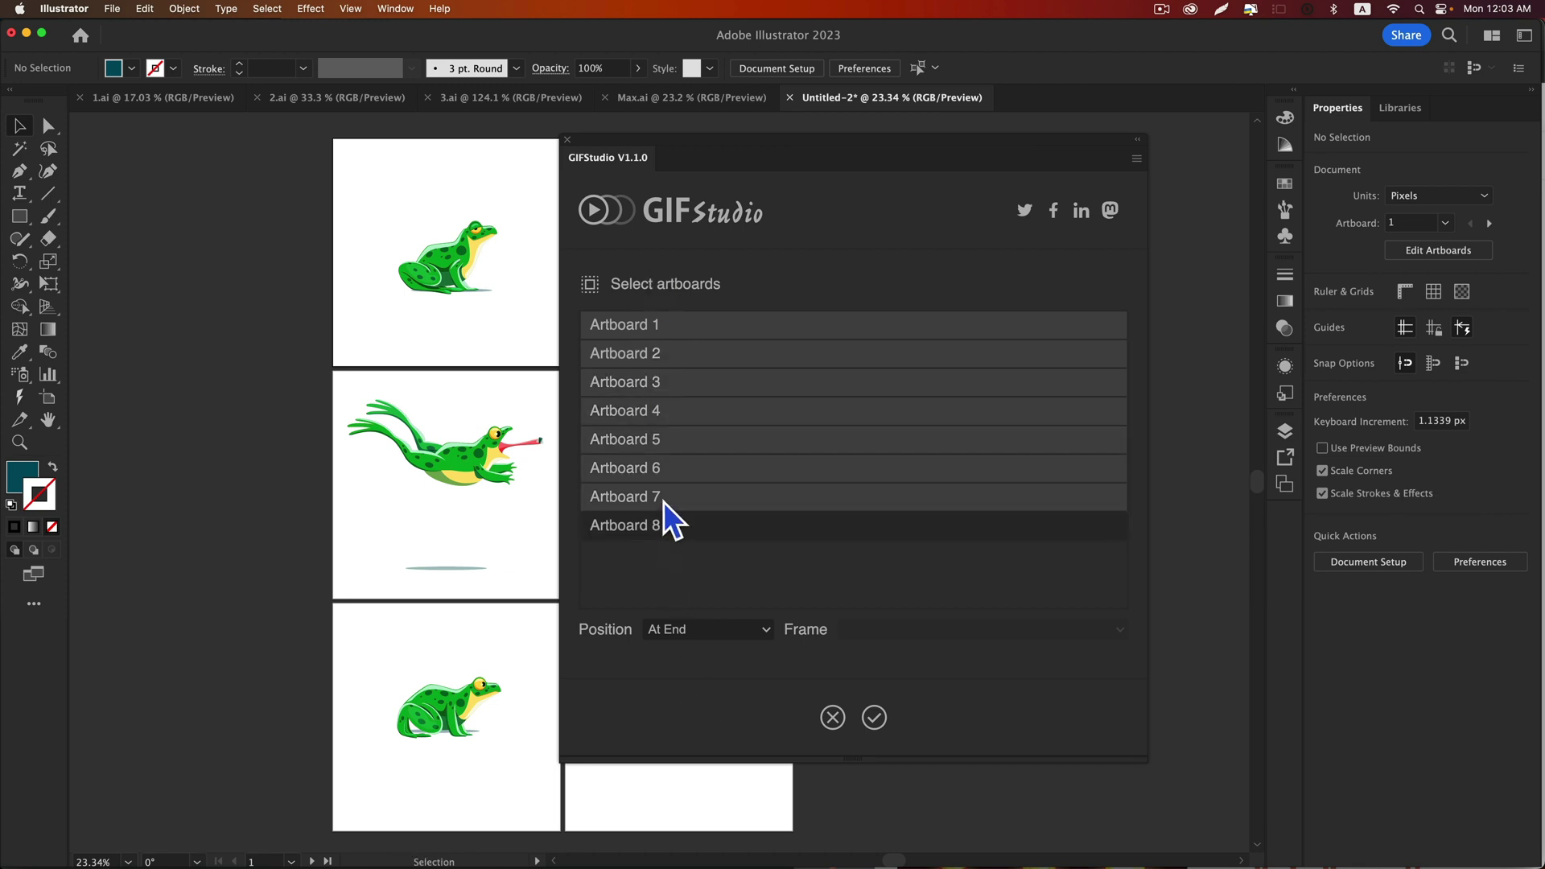
left_click(873, 716)
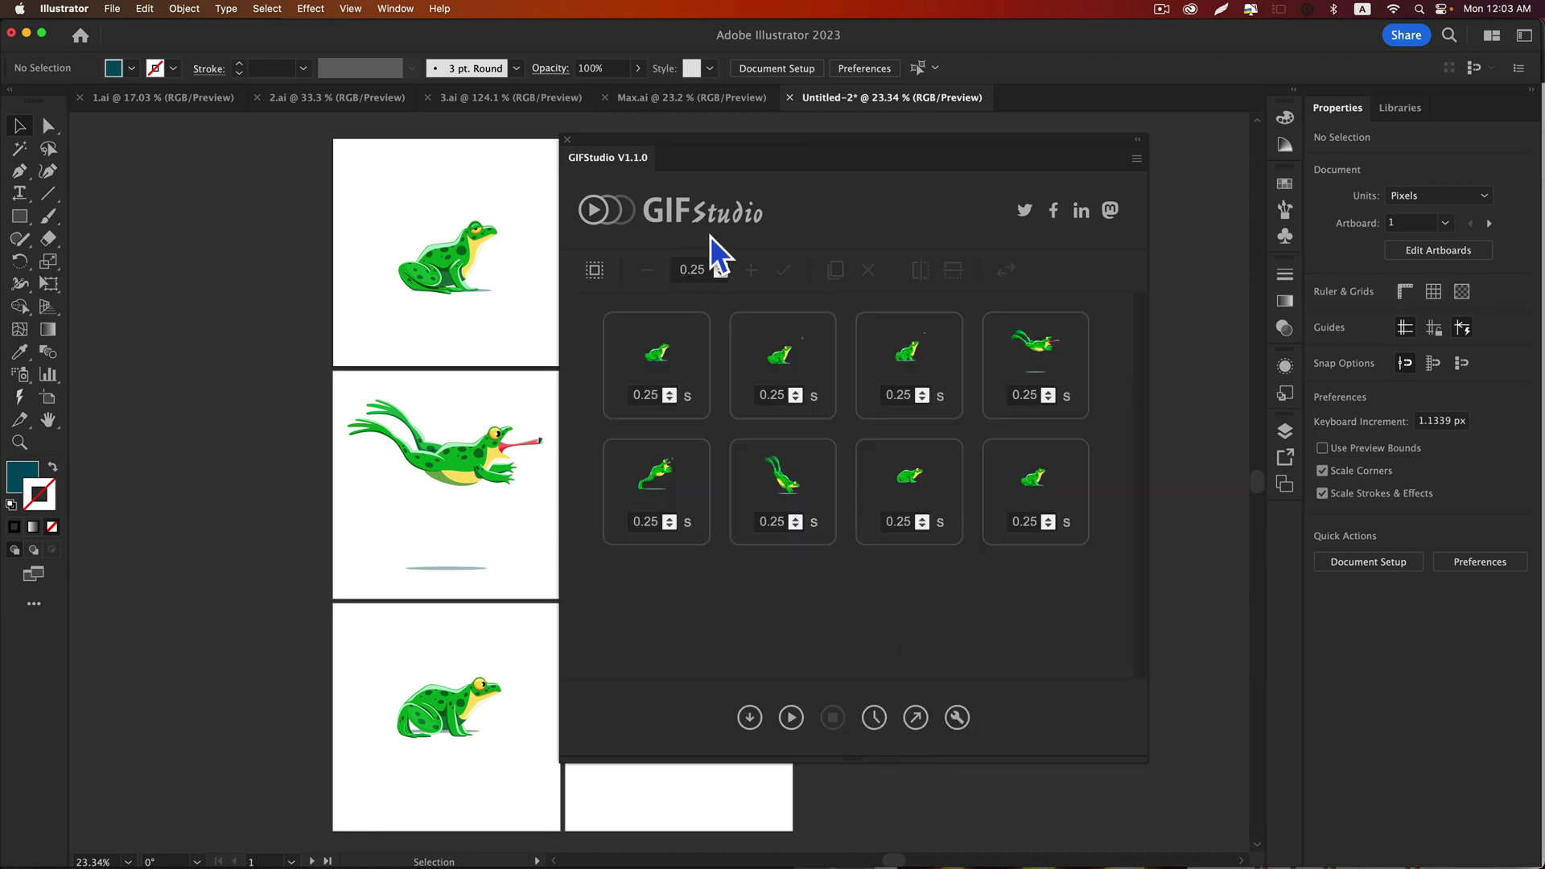
Reposition the GIFStudio panel and inspect the 0.25 s frames, reselecting the first frame
left_click_drag(883, 145, 978, 156)
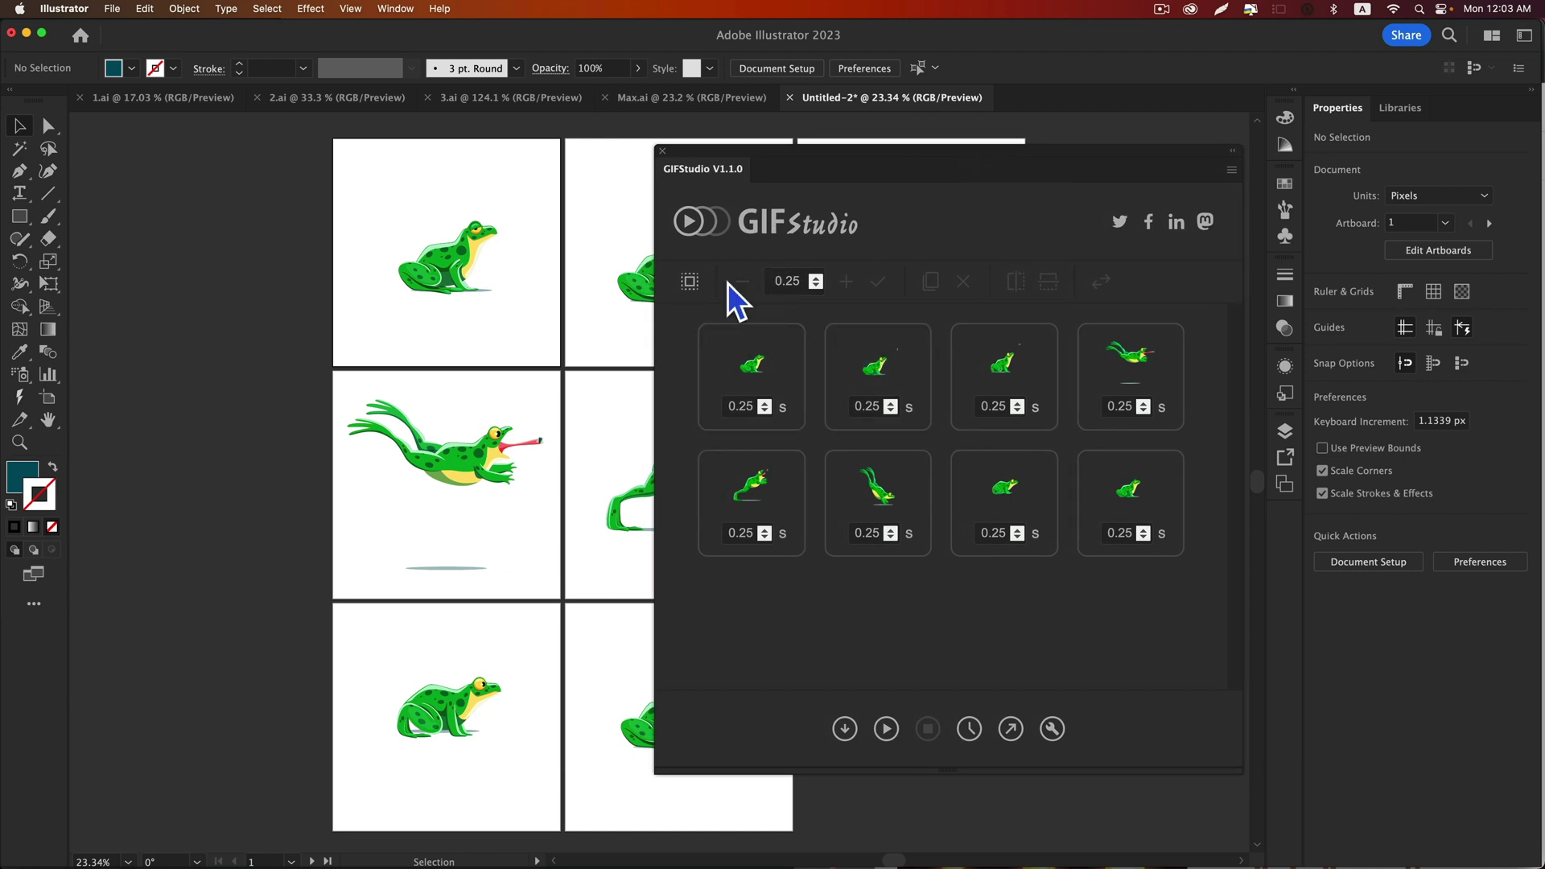
left_click(799, 344)
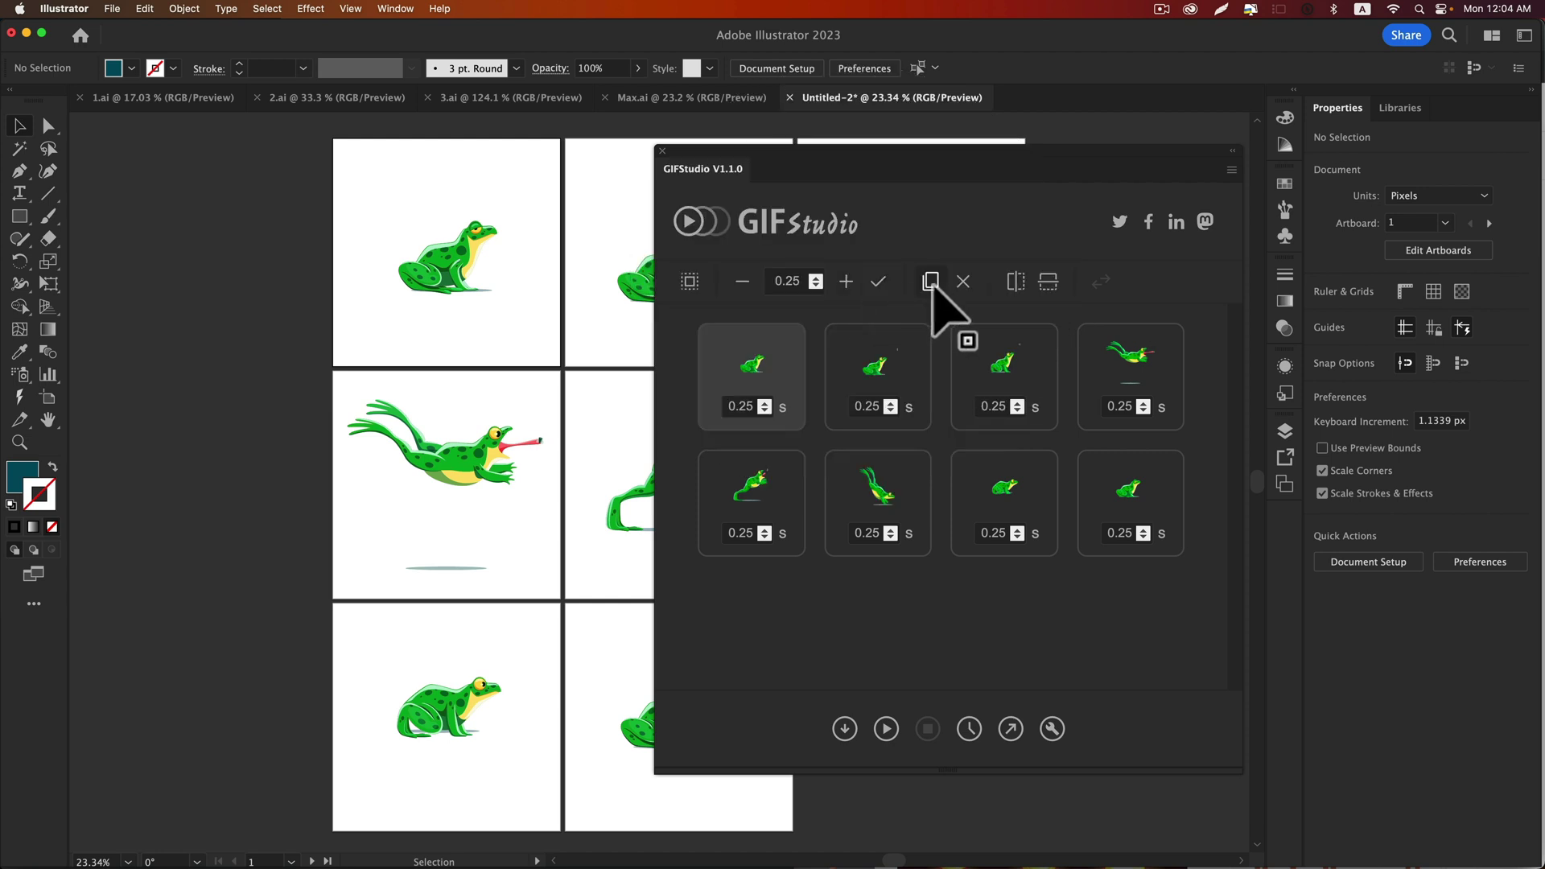
left_click(855, 362)
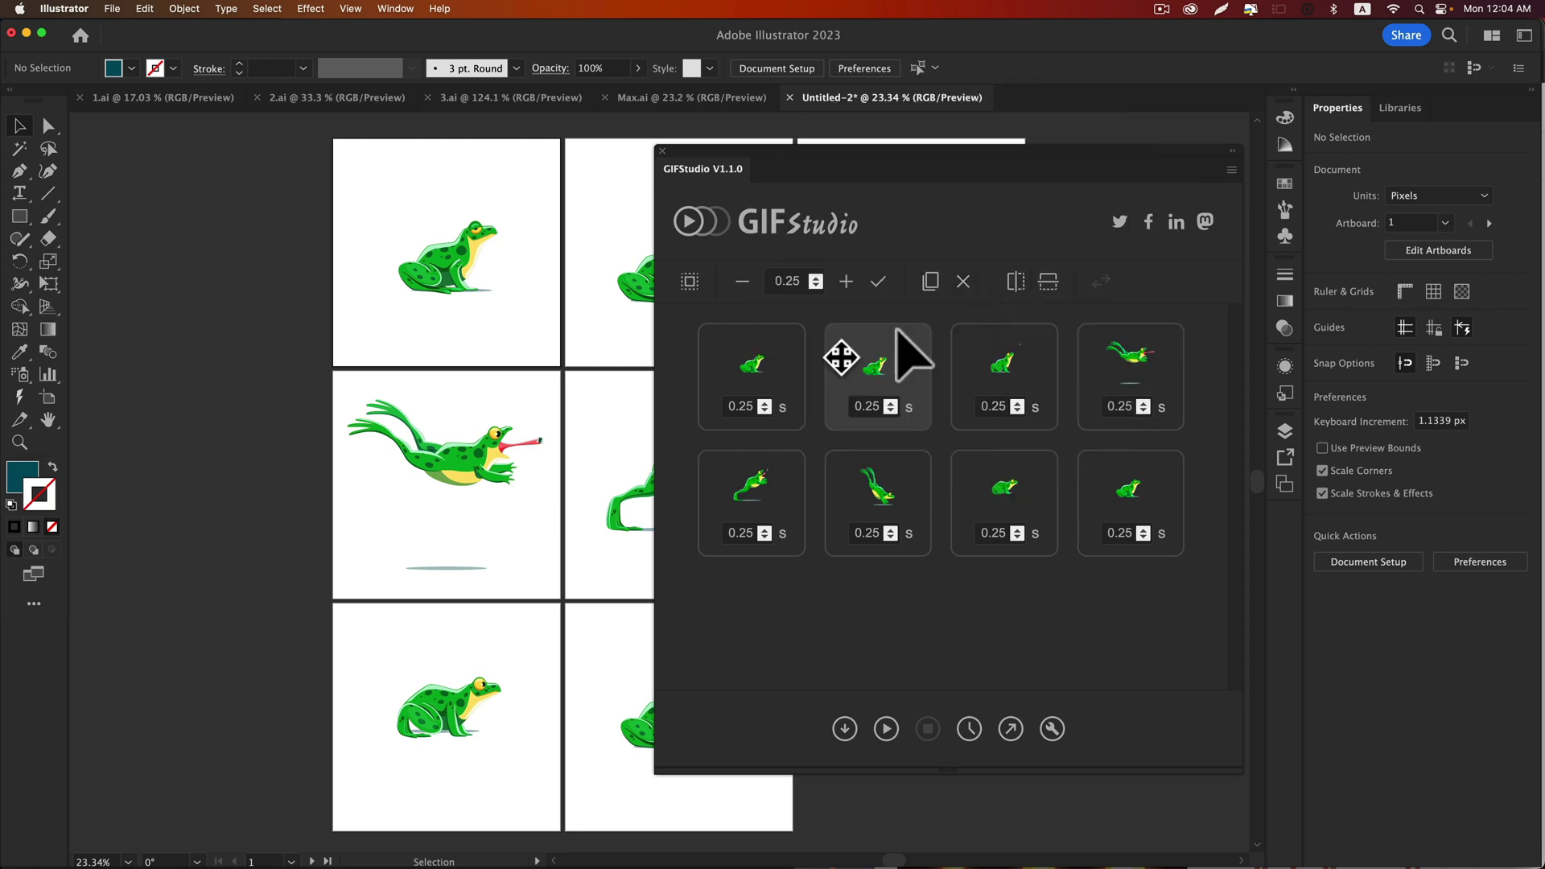
left_click(751, 366)
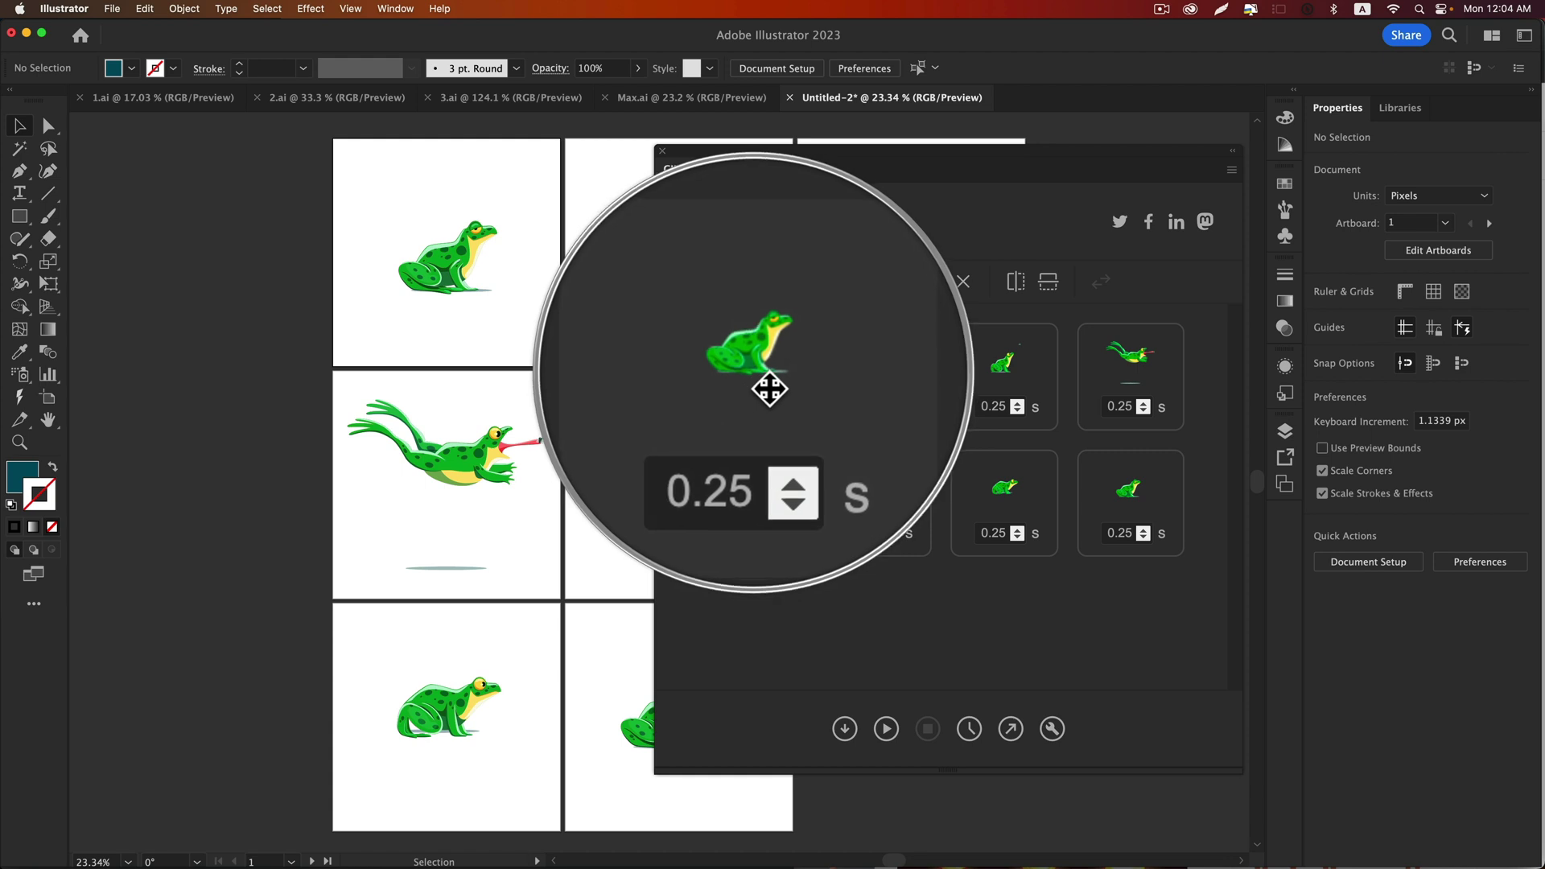
left_click(1016, 281)
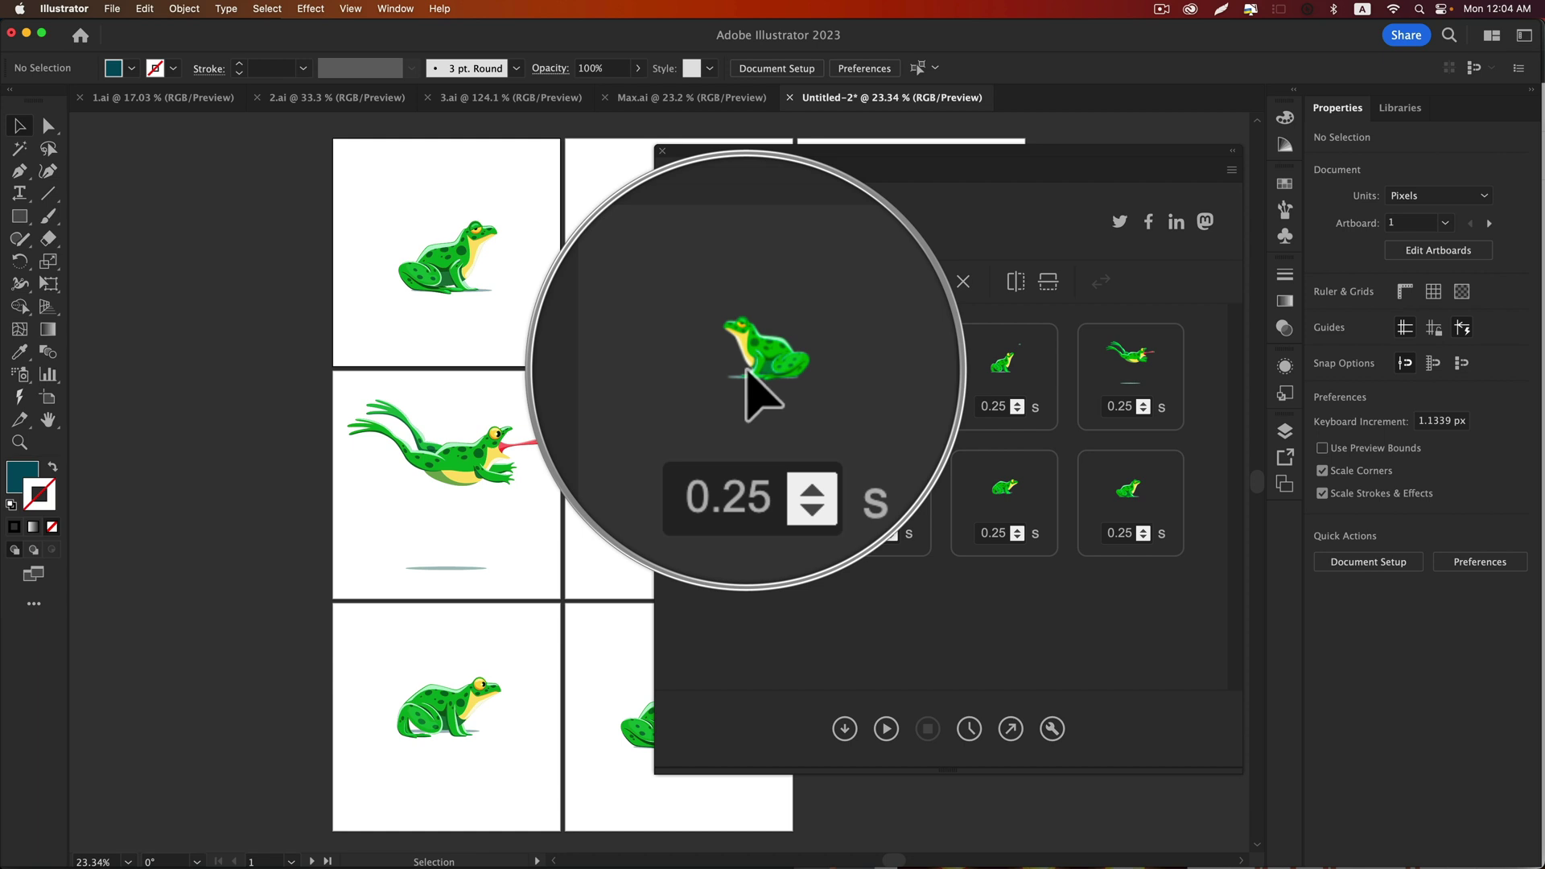
left_click(1016, 281)
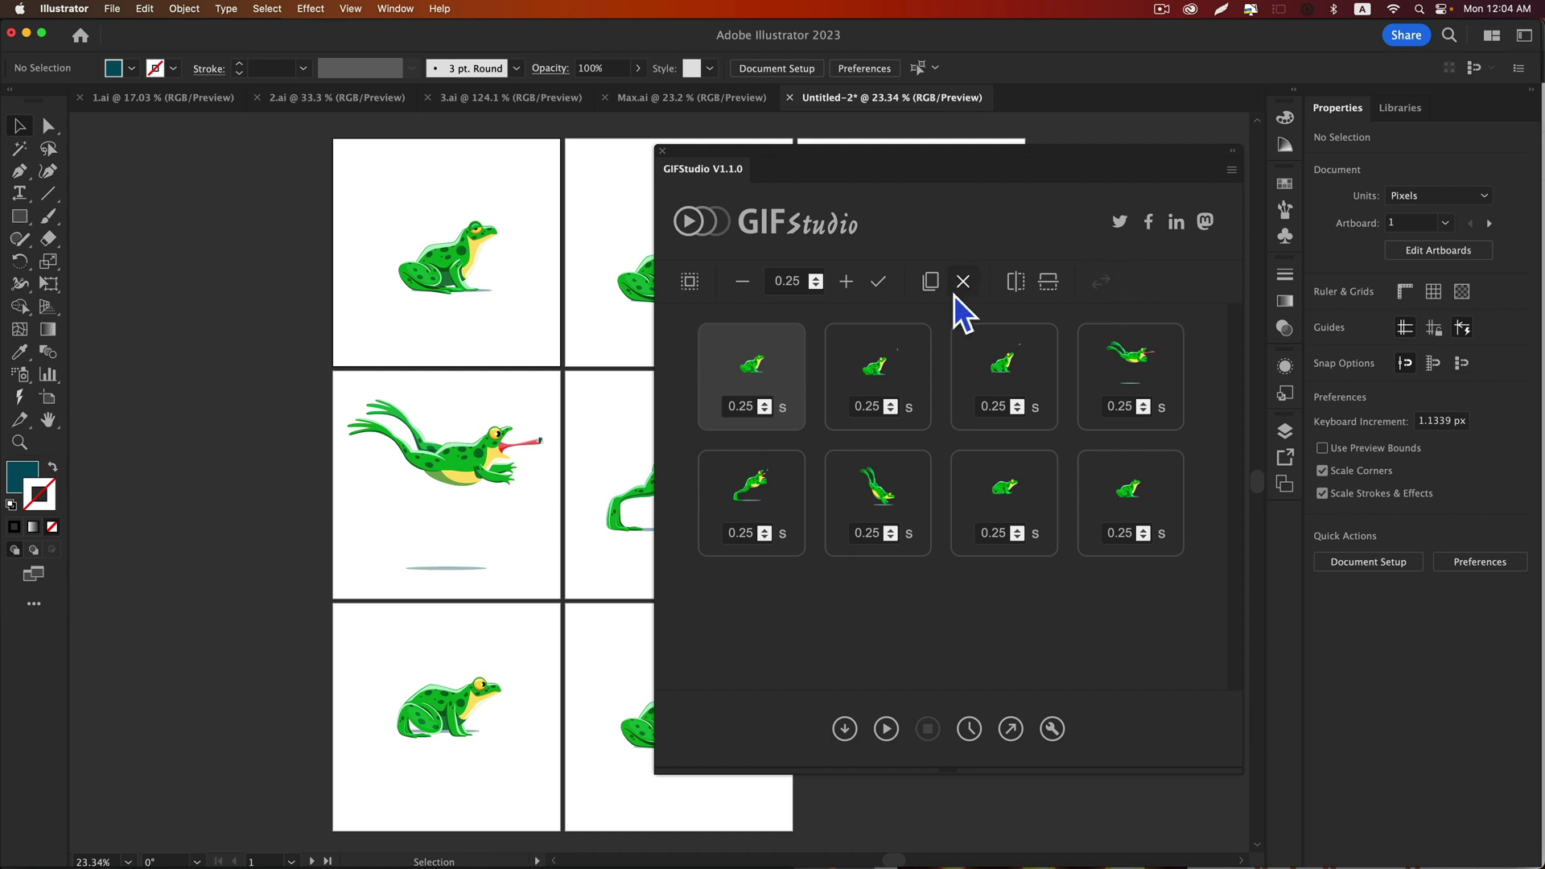
left_click(761, 406)
type("0.5")
left_click(689, 282)
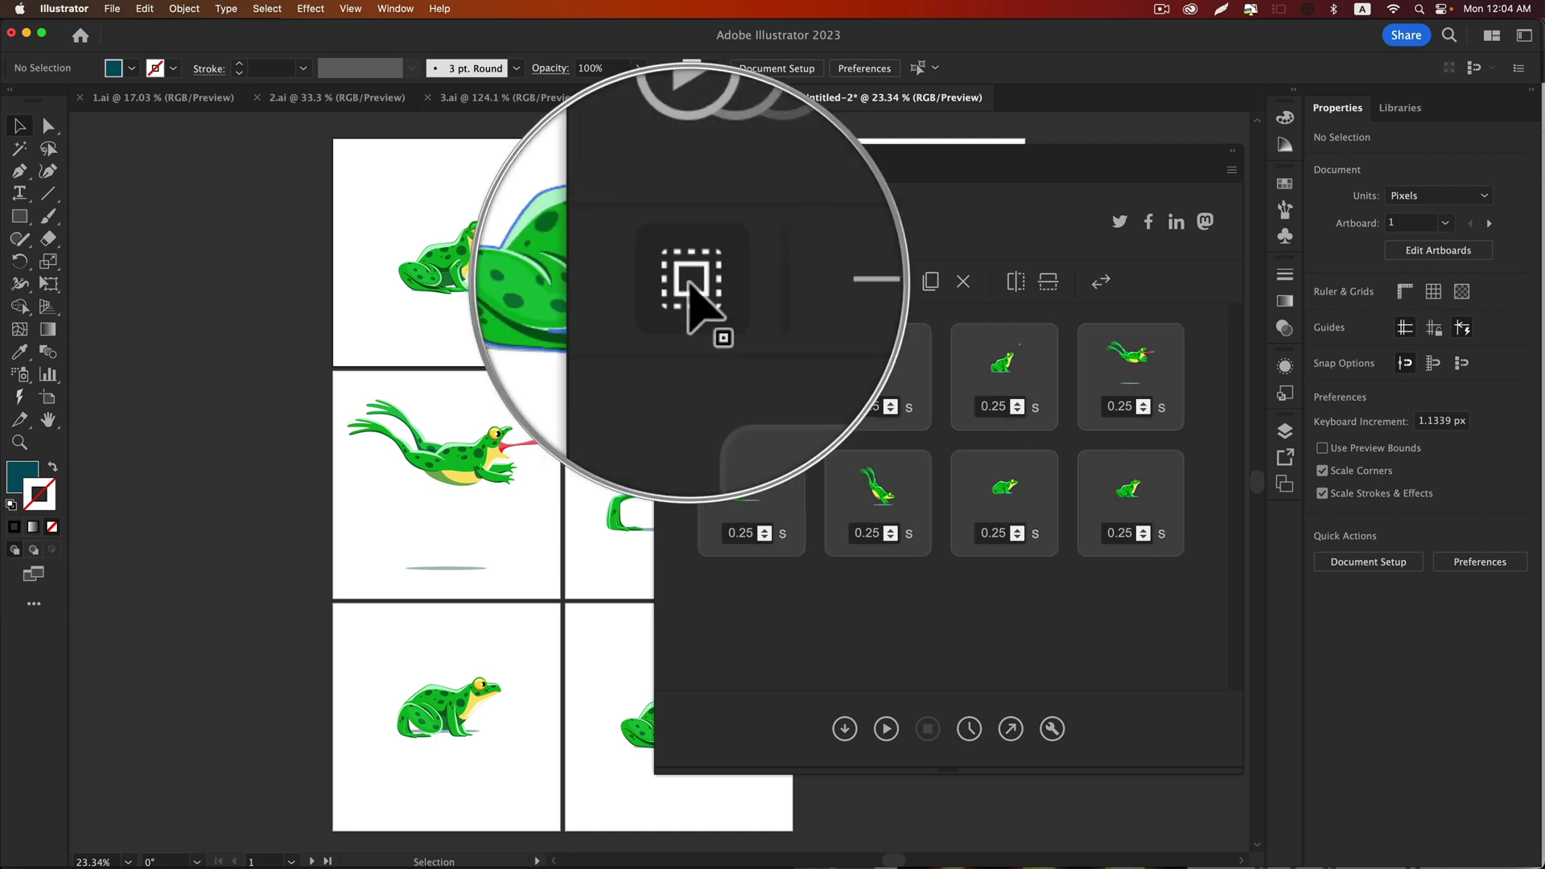
left_click(766, 413)
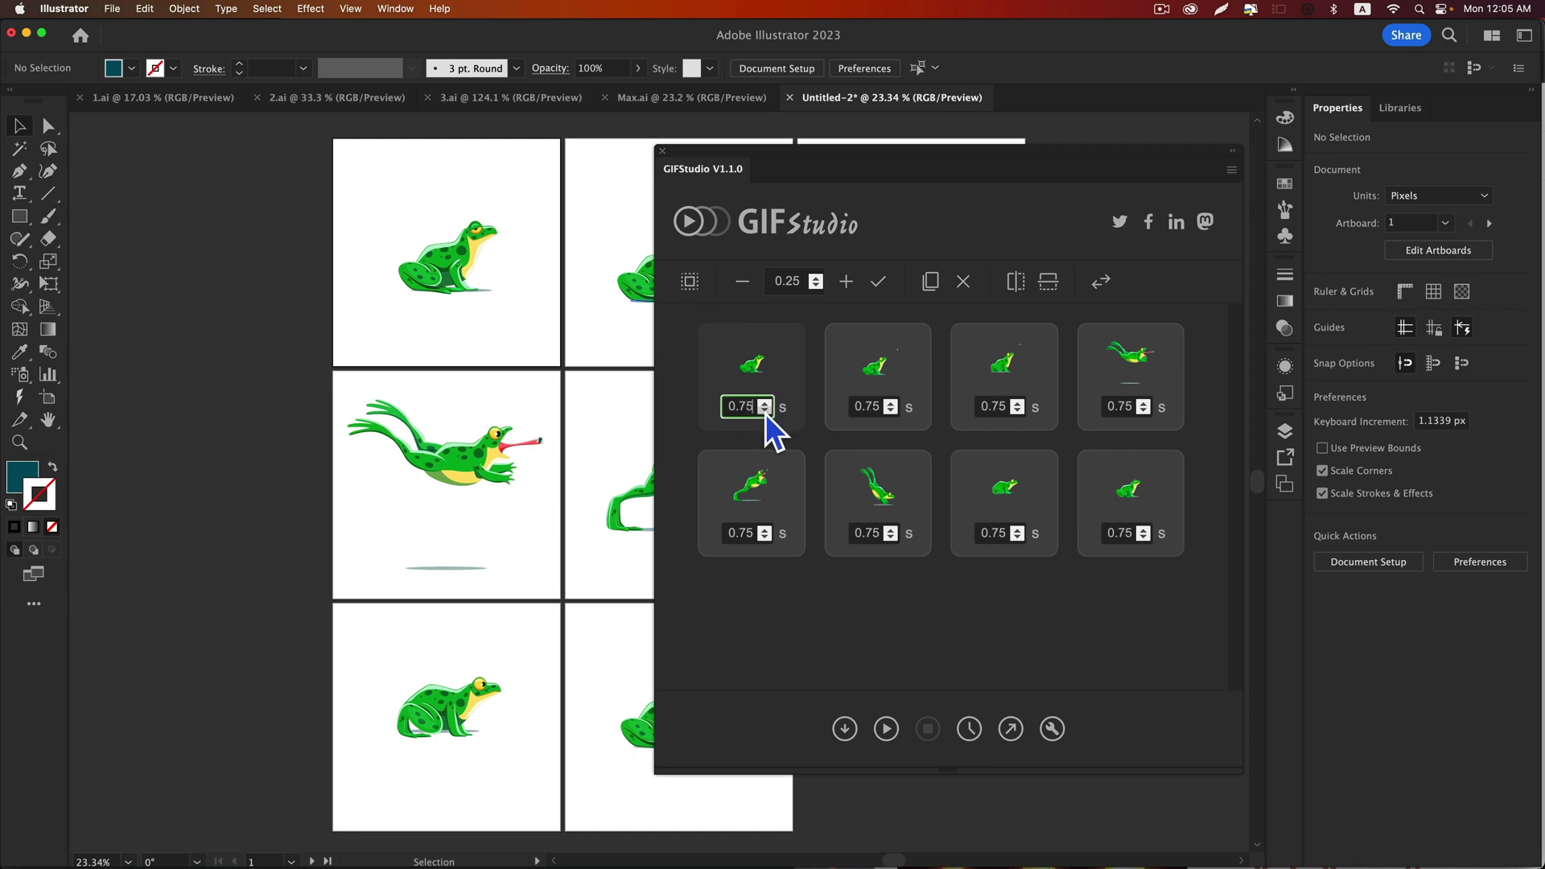
left_click(690, 282)
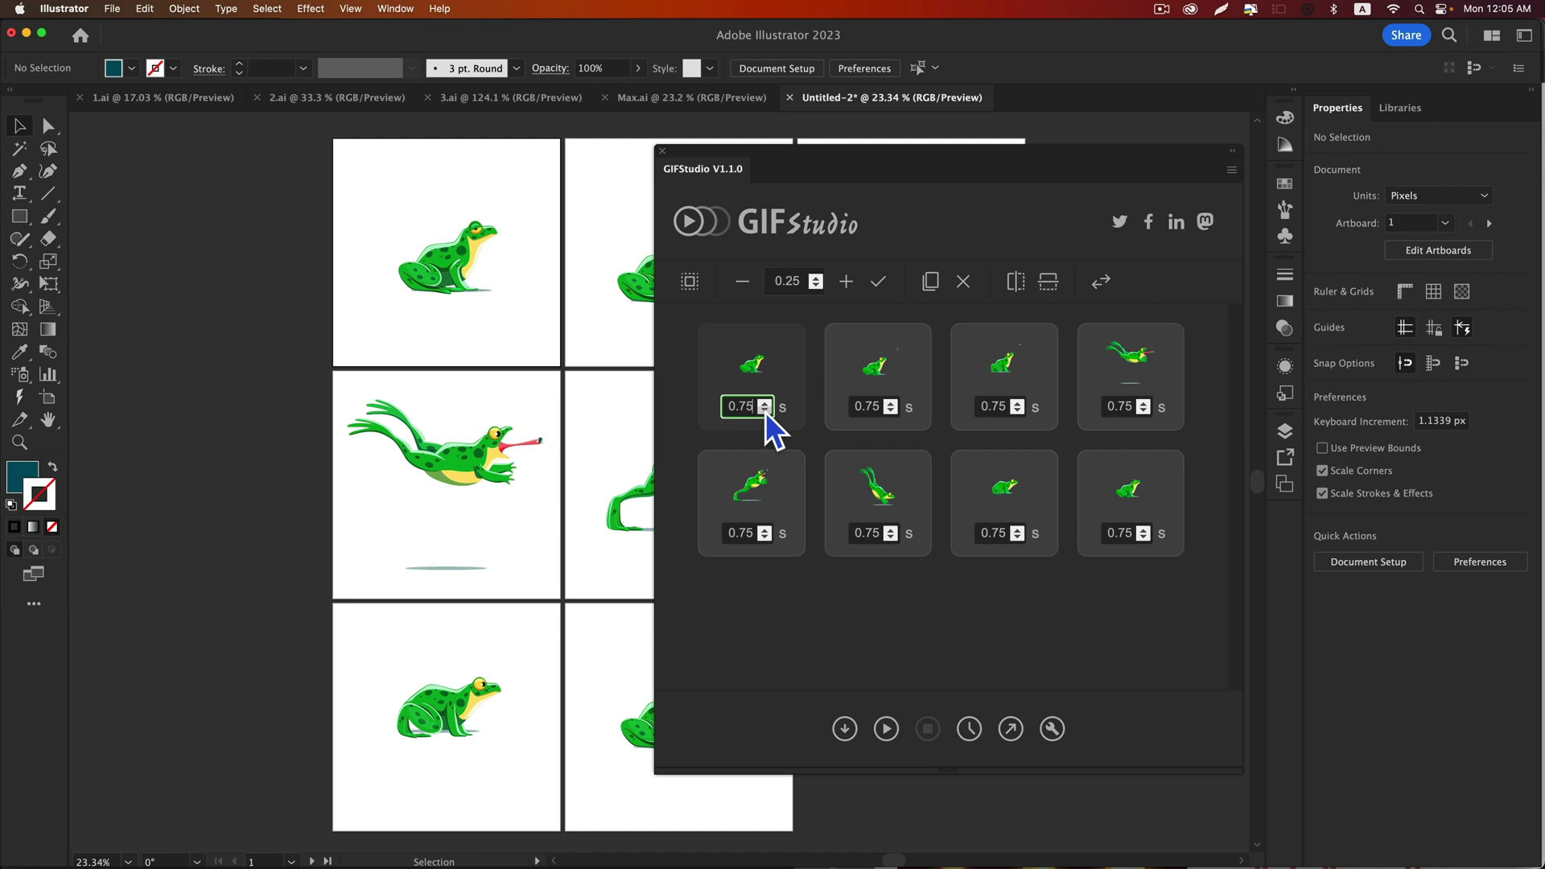
left_click(766, 412)
left_click(765, 412)
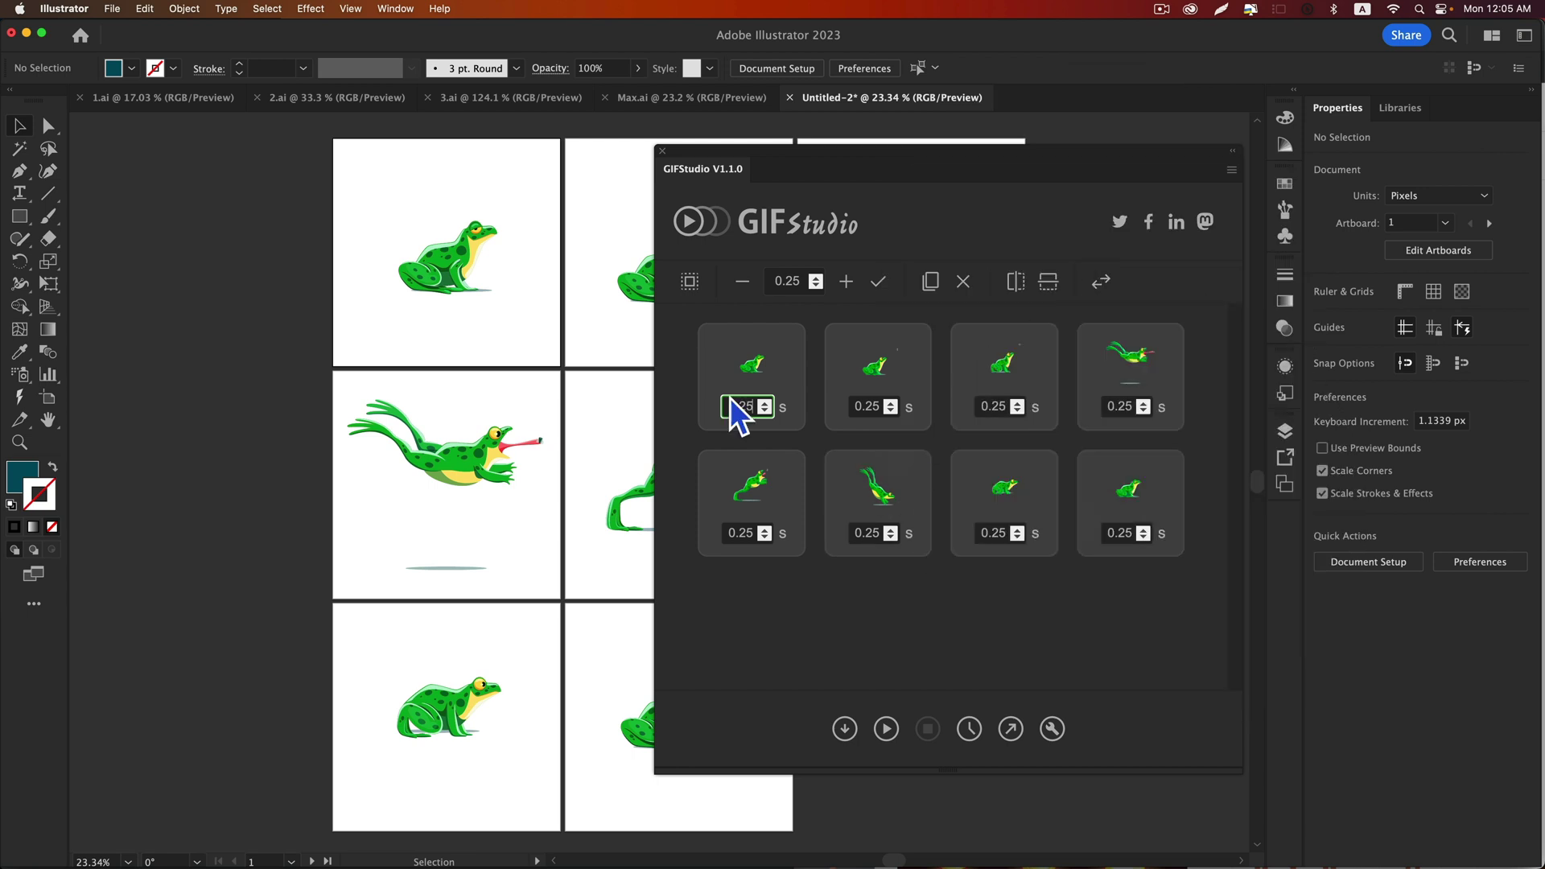
left_click(1052, 729)
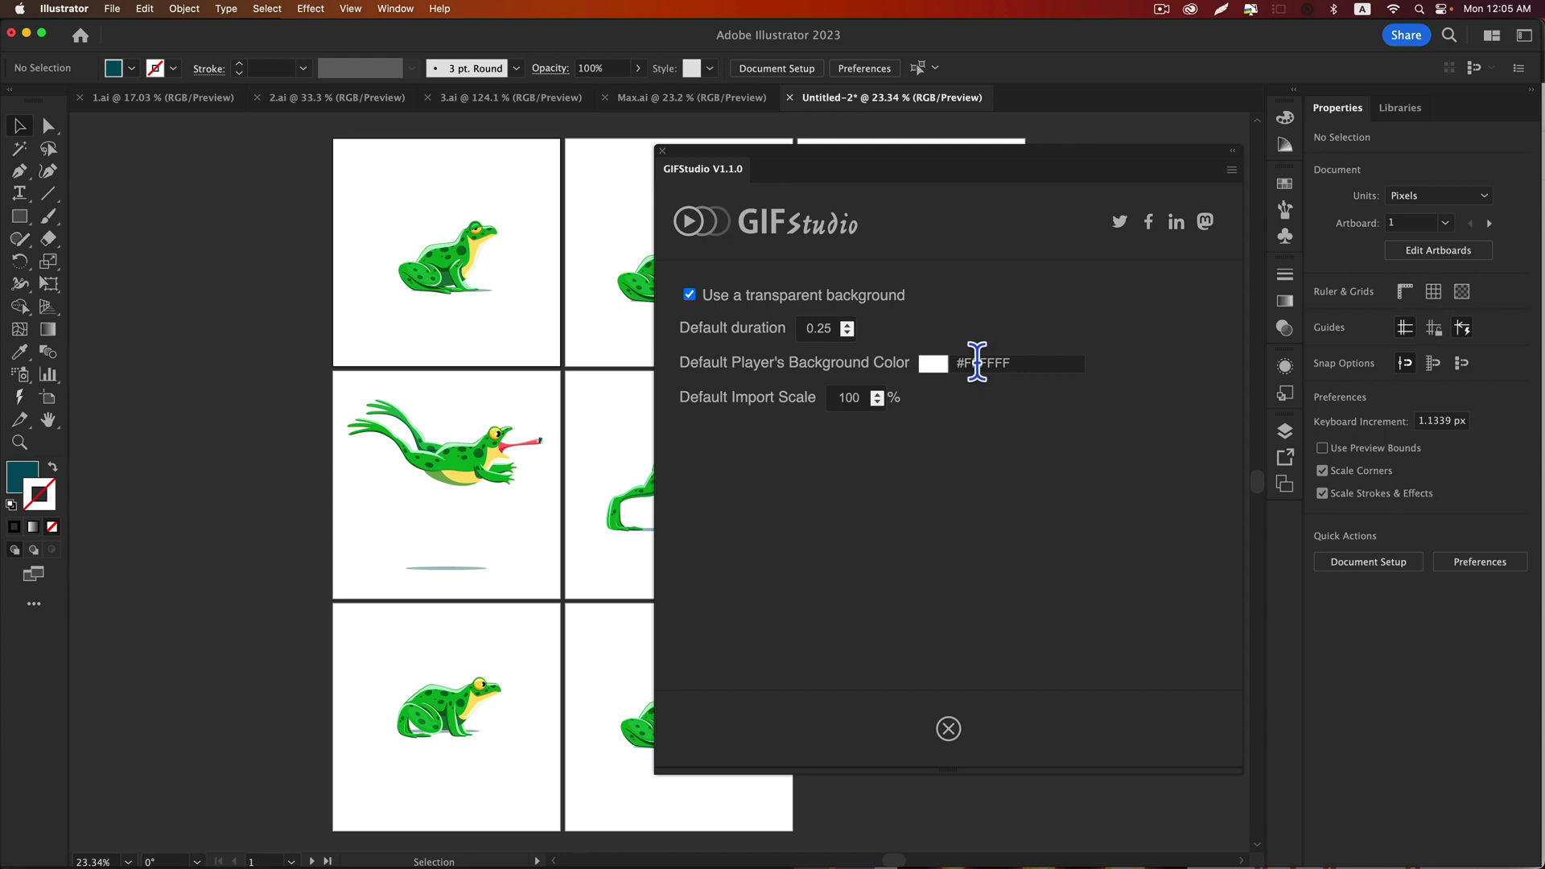
left_click(931, 362)
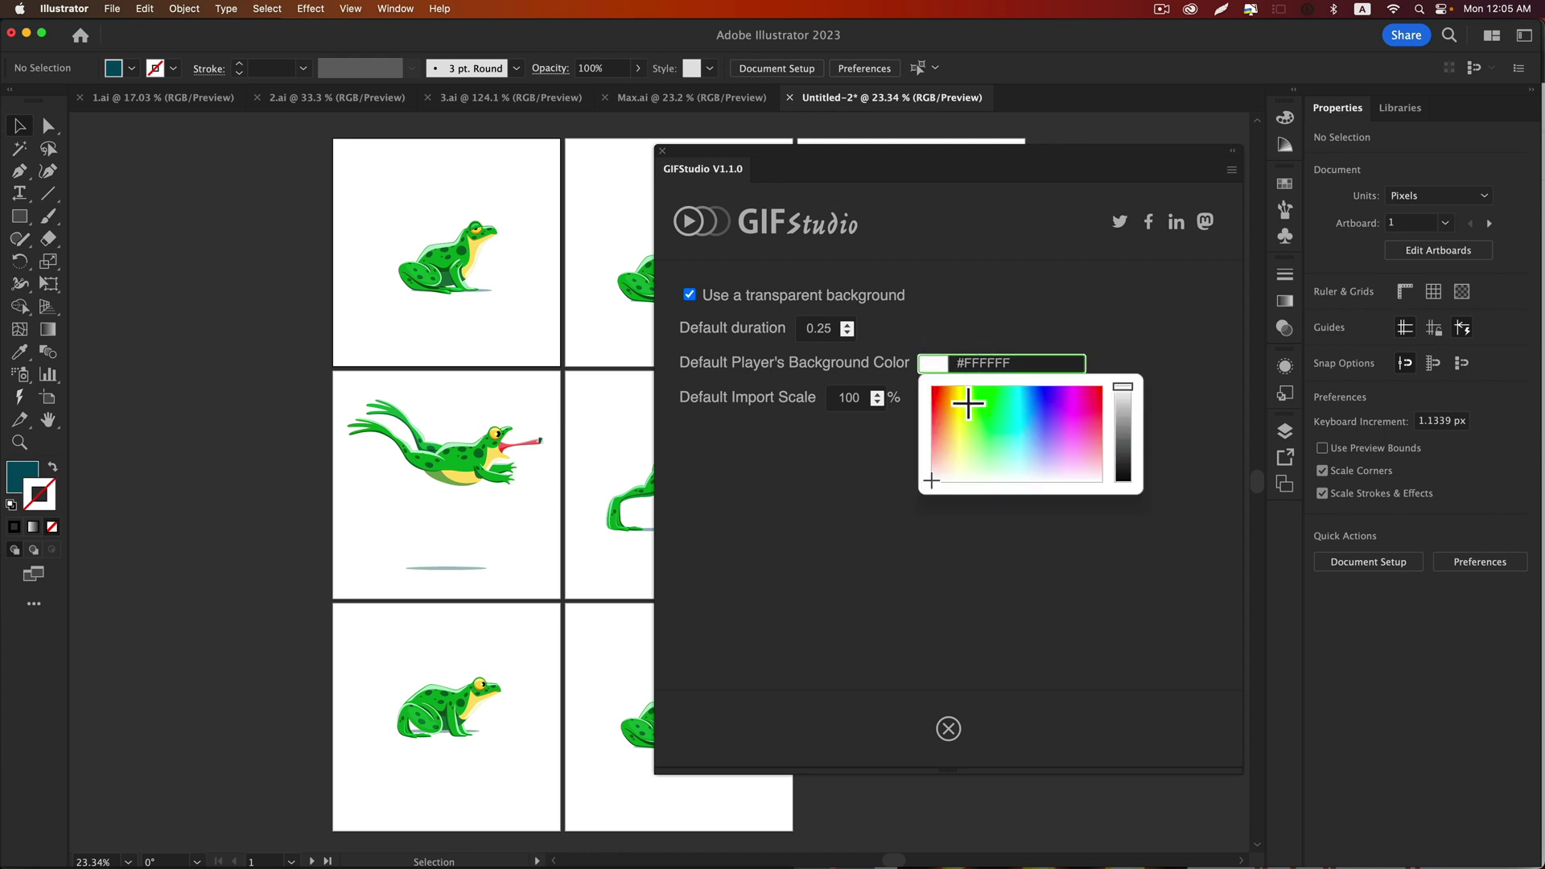
left_click(829, 364)
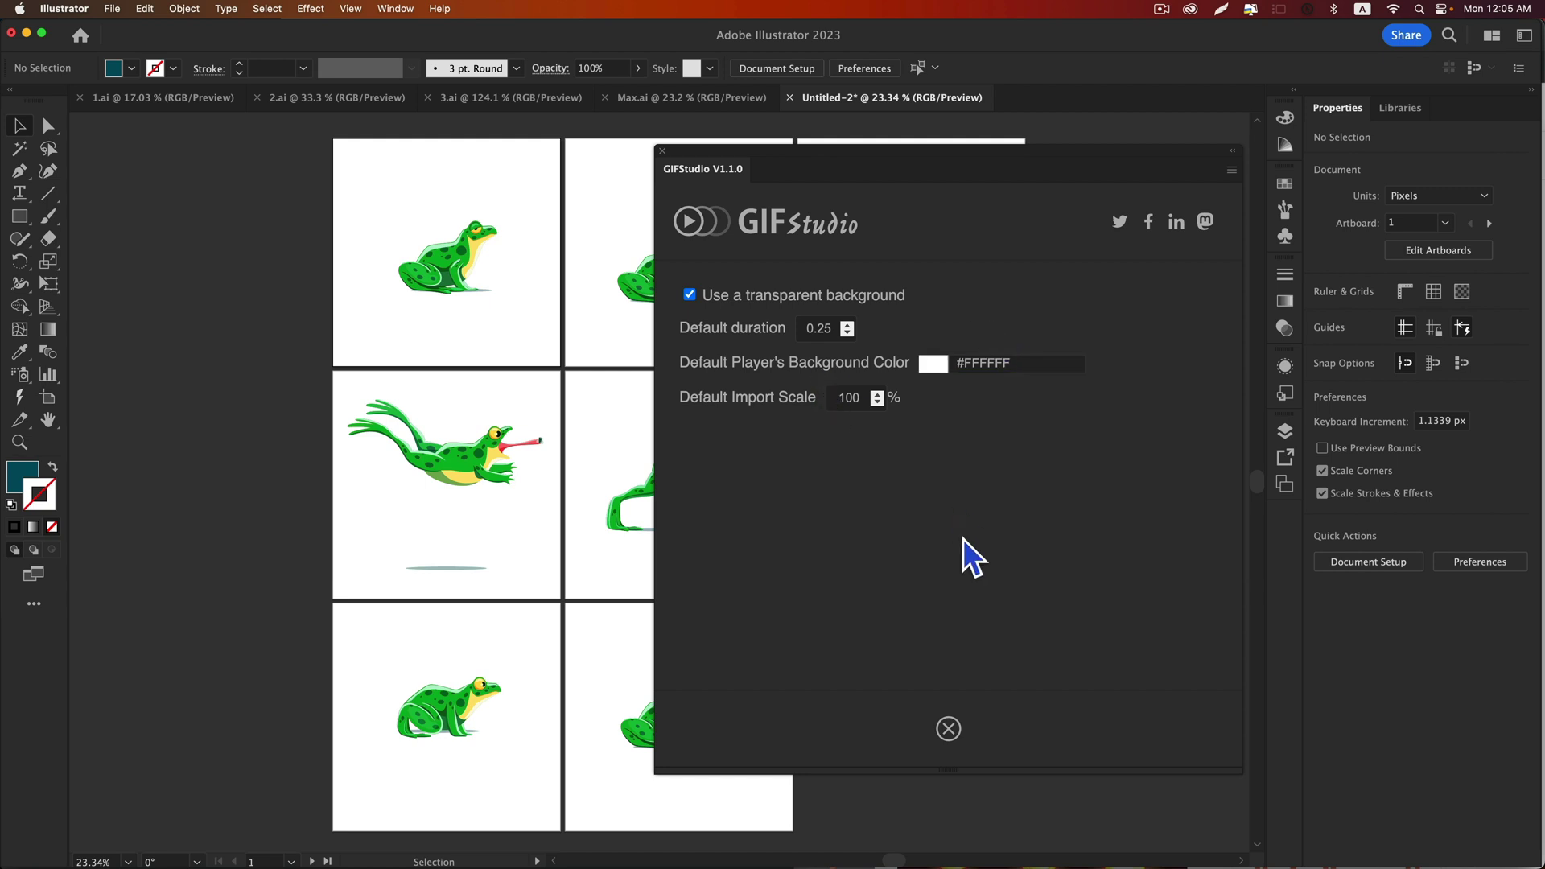
left_click(949, 730)
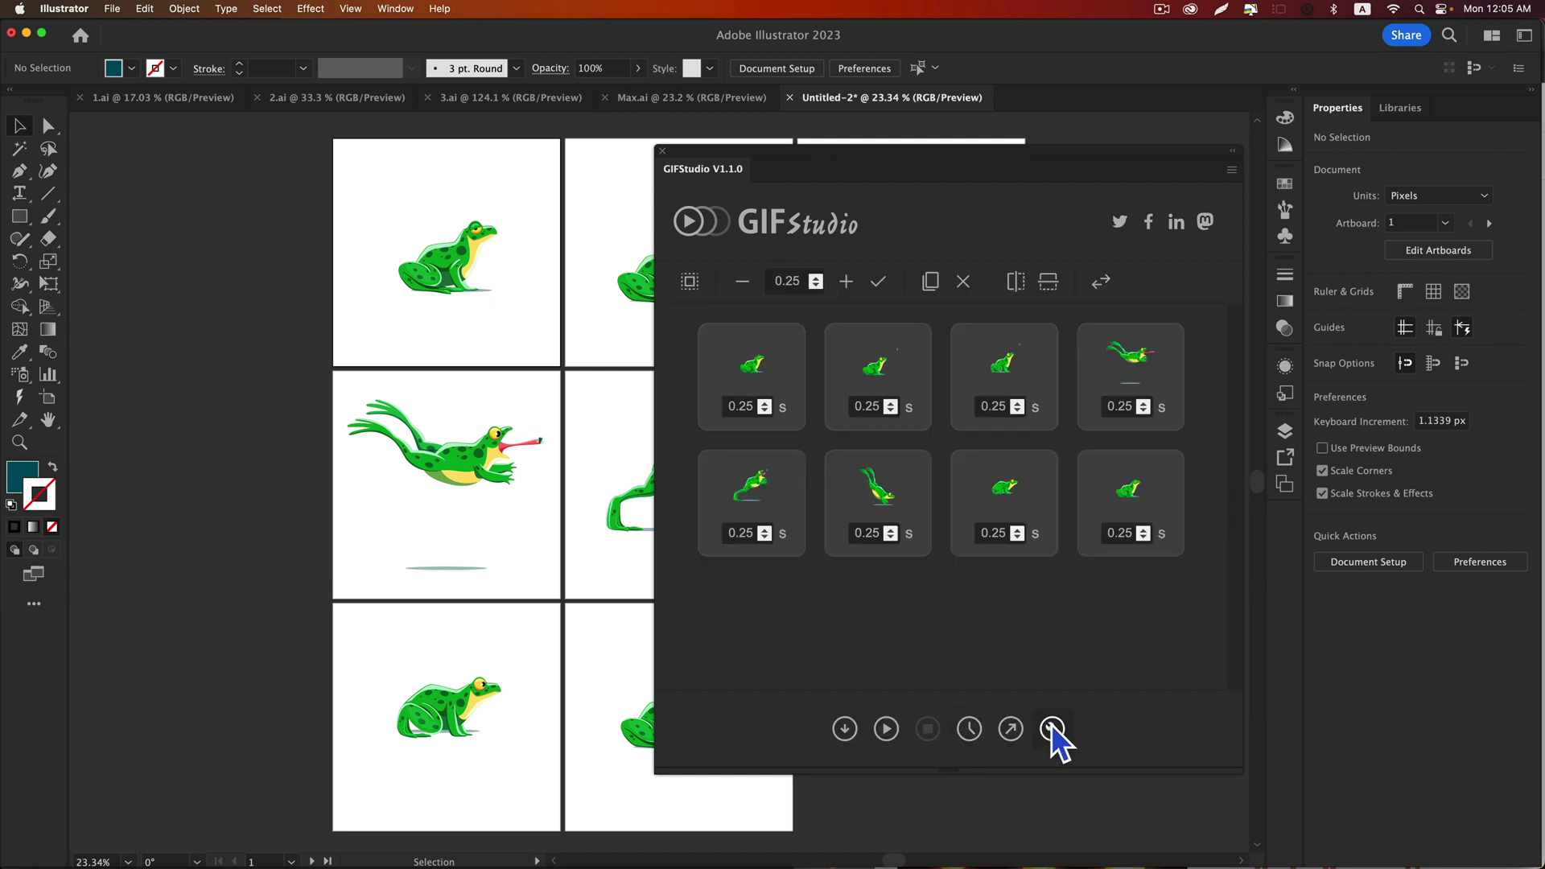
Play the frog animation preview and set its background to bright blue #2F6EFF
left_click(888, 732)
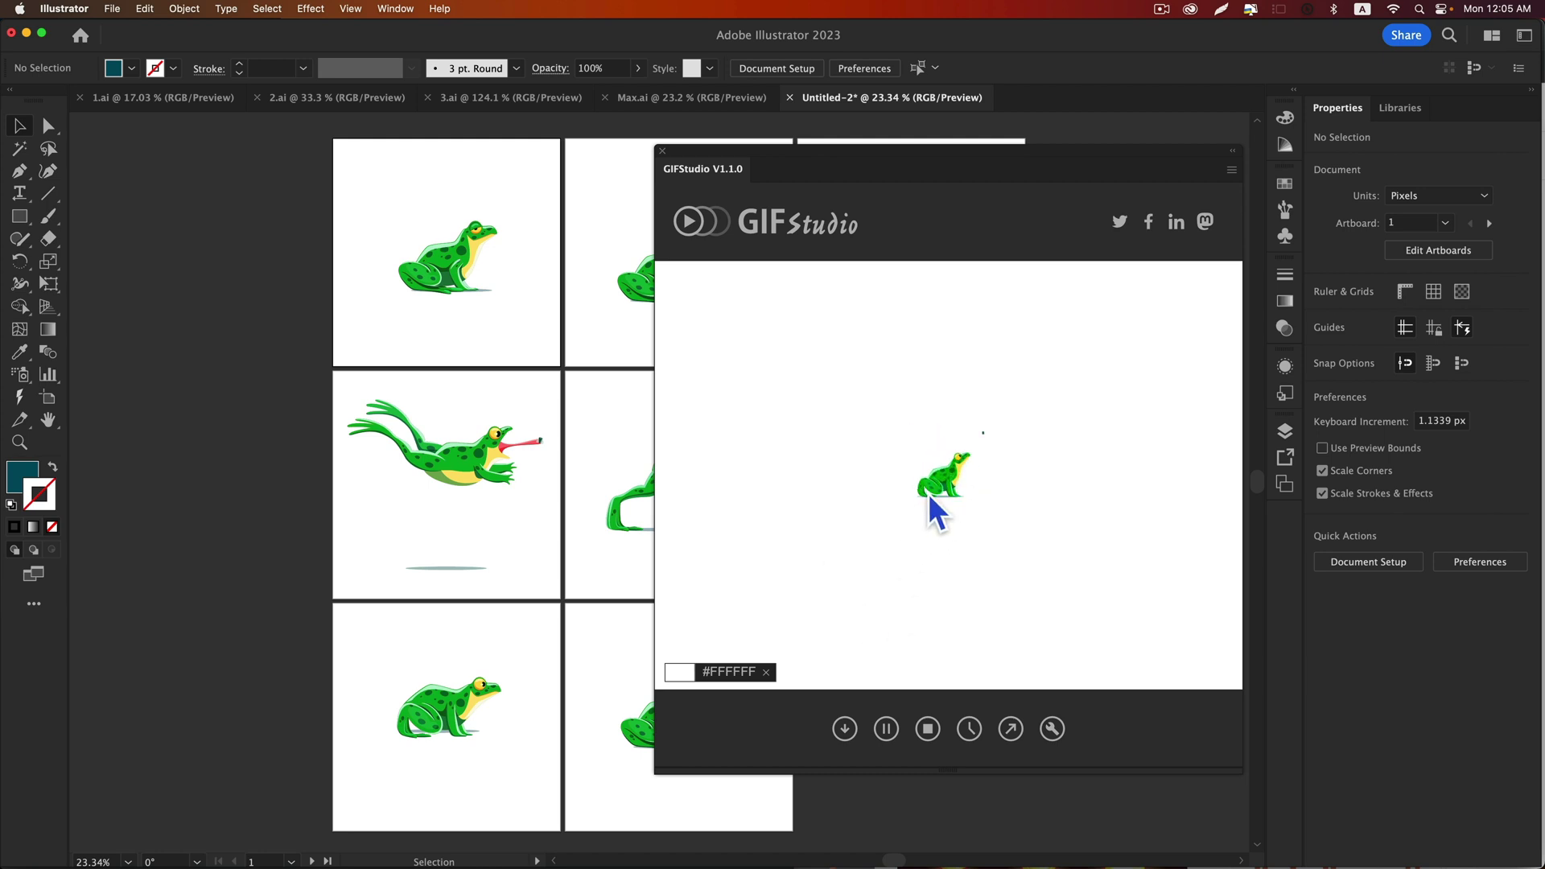
left_click_drag(885, 149, 1164, 153)
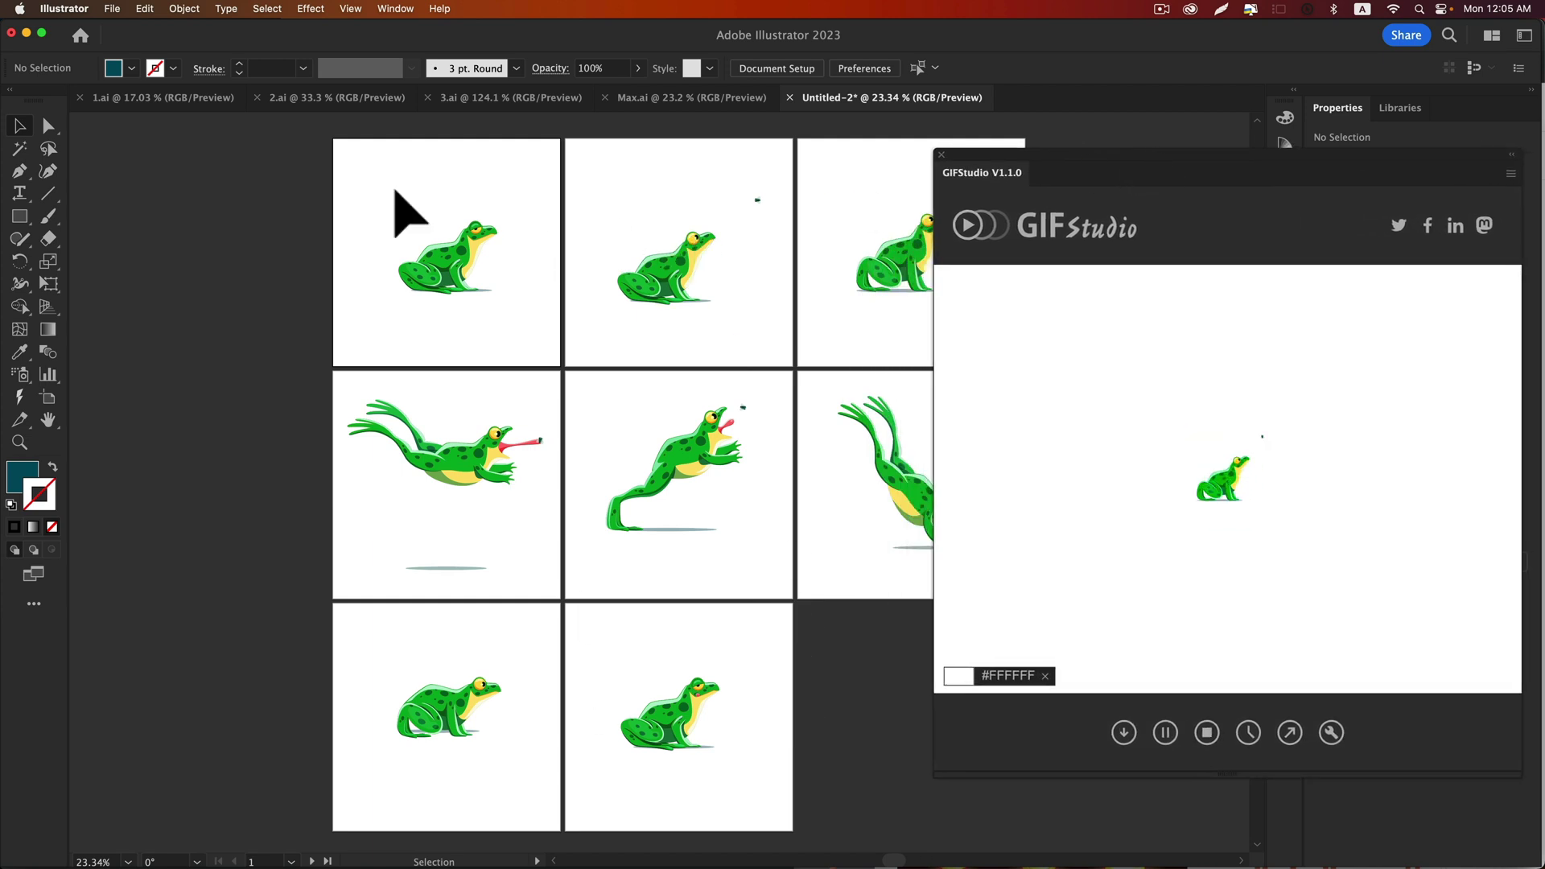
left_click_drag(1069, 178, 651, 208)
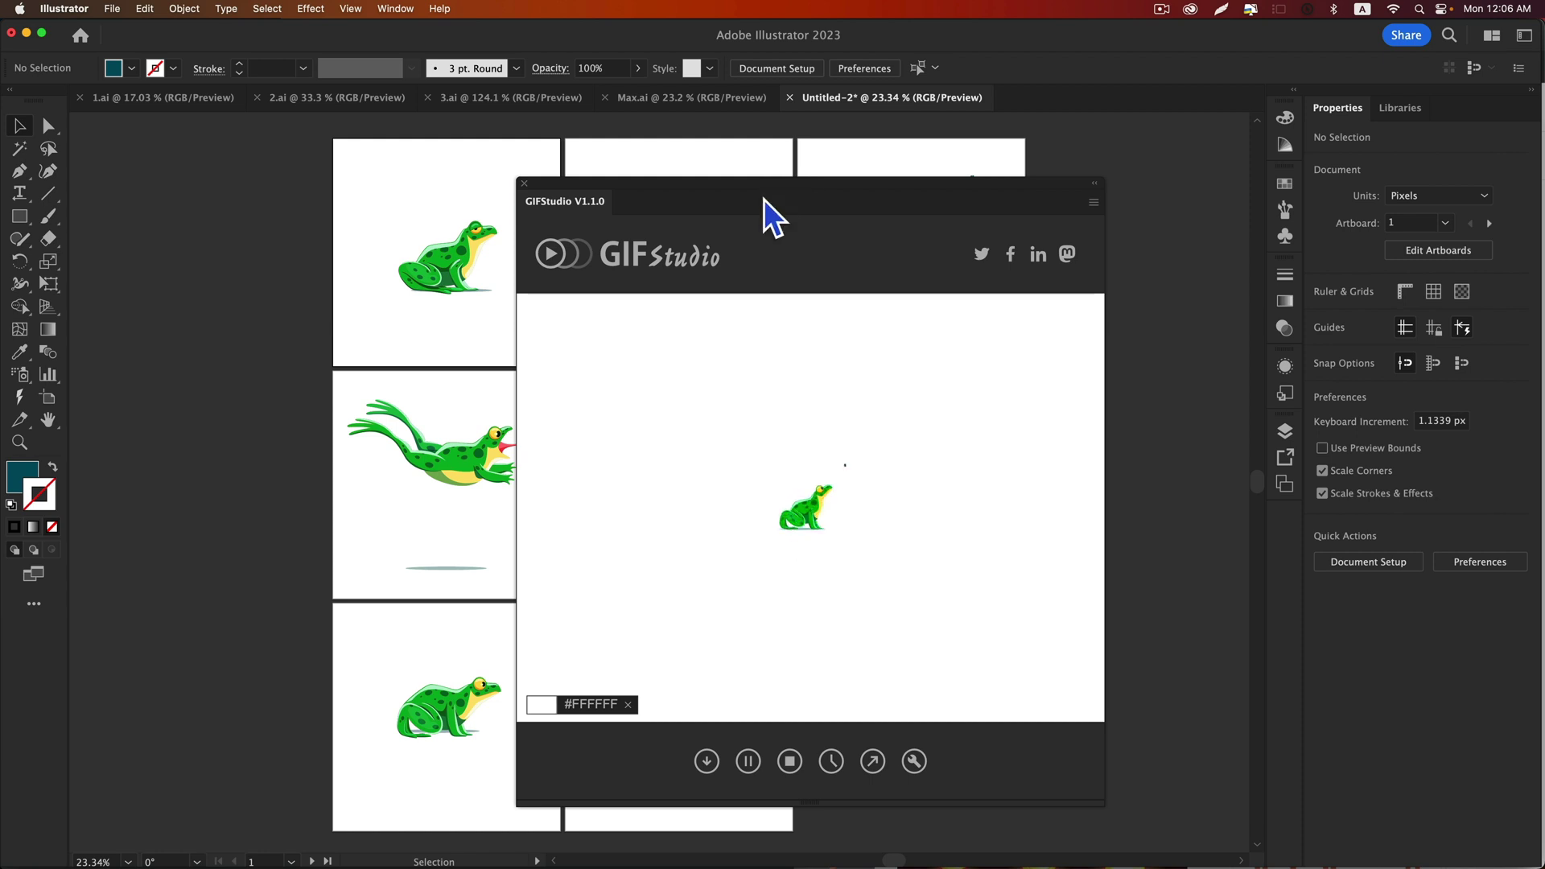
left_click_drag(764, 183, 1030, 169)
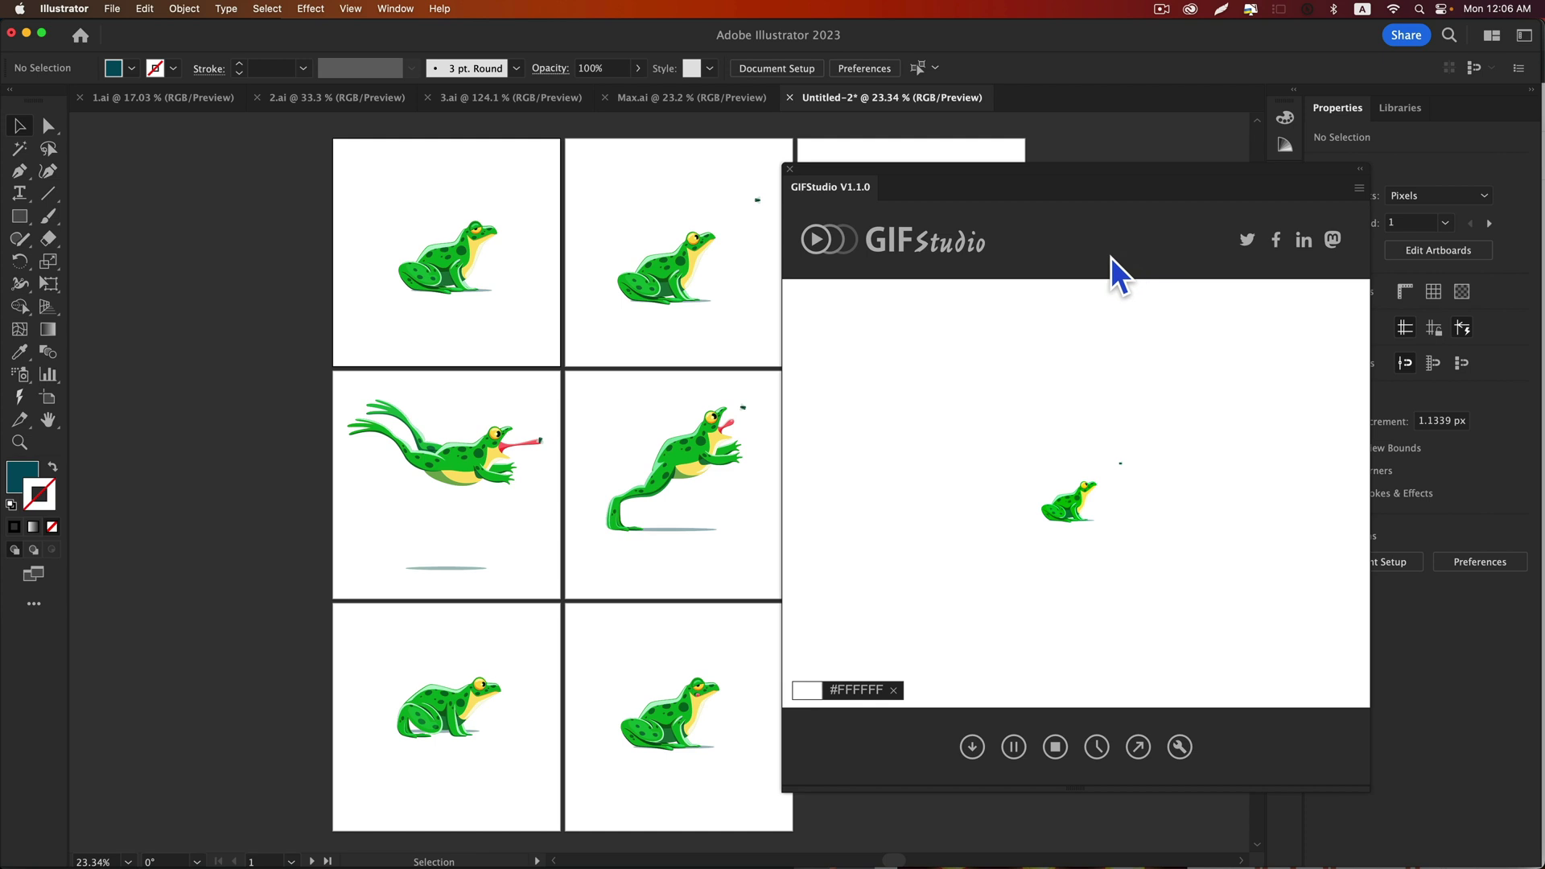
left_click(805, 690)
left_click(830, 635)
mouse_move(830, 635)
left_mouse_down()
mouse_move(859, 597)
mouse_move(897, 590)
mouse_move(929, 618)
mouse_move(949, 593)
mouse_move(907, 581)
left_mouse_up()
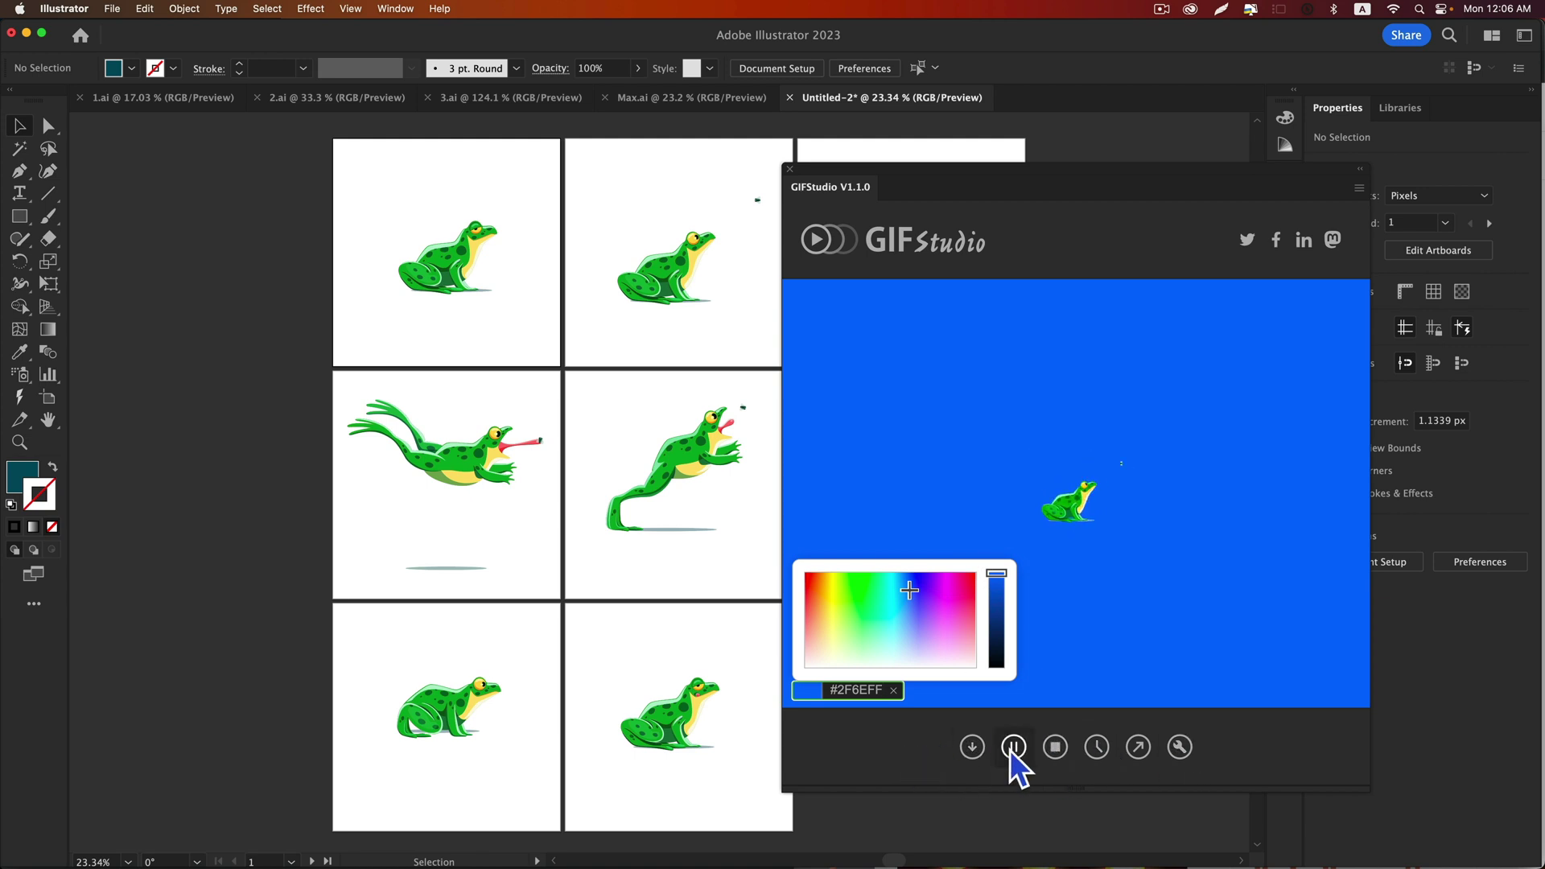
Export the frog animation into the Desktop's Gif folder, keeping the .gif extension
left_click(1139, 753)
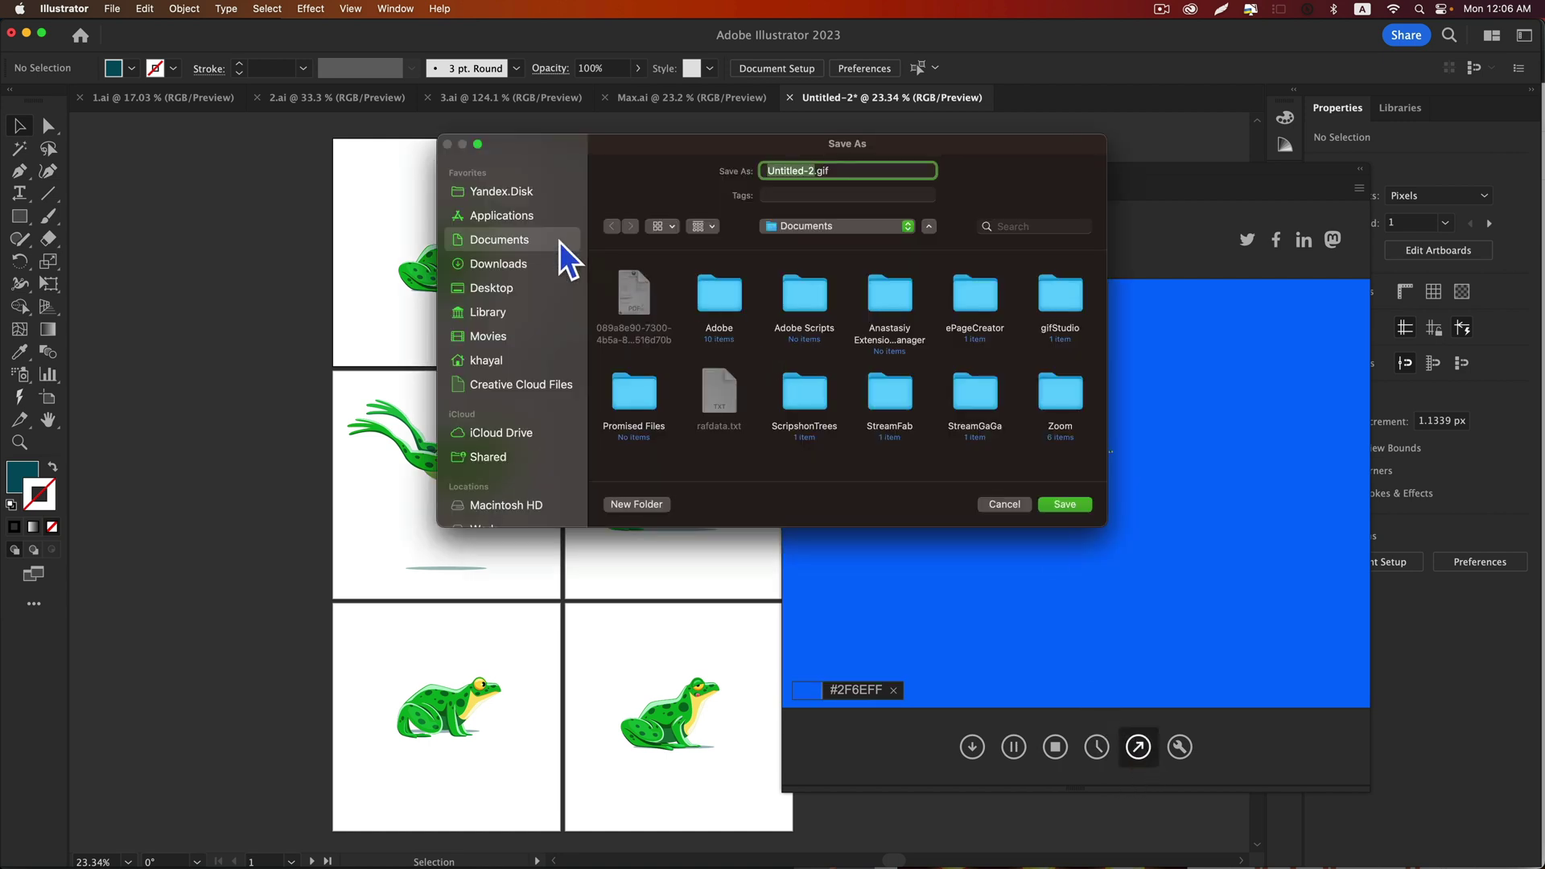
left_click(493, 293)
left_click(747, 317)
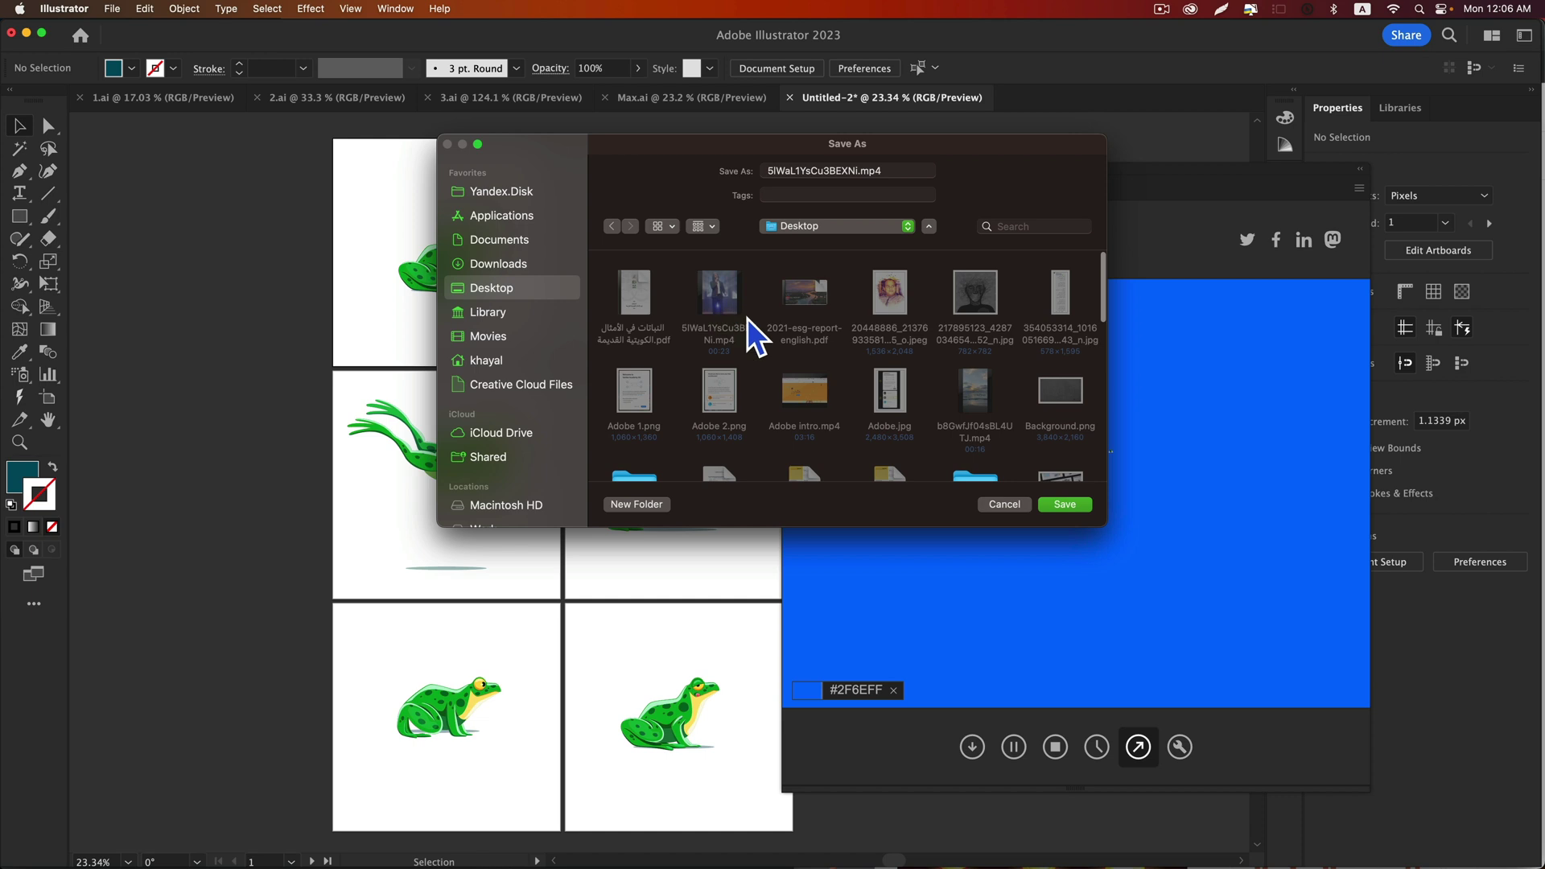
scroll(873, 366, "down", 3)
double_click(979, 412)
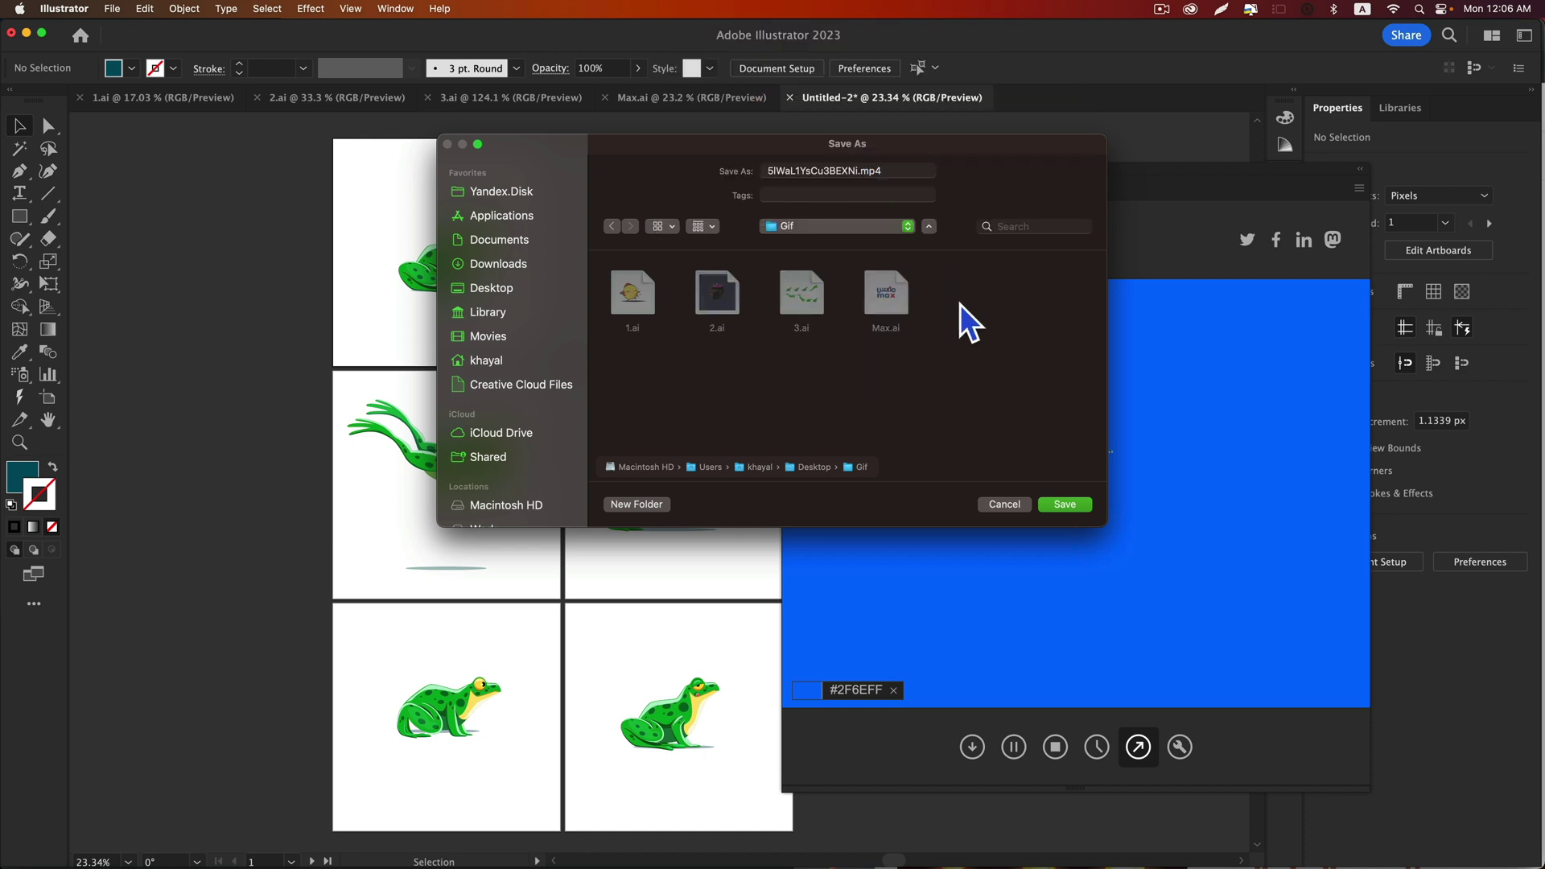
left_click(1081, 507)
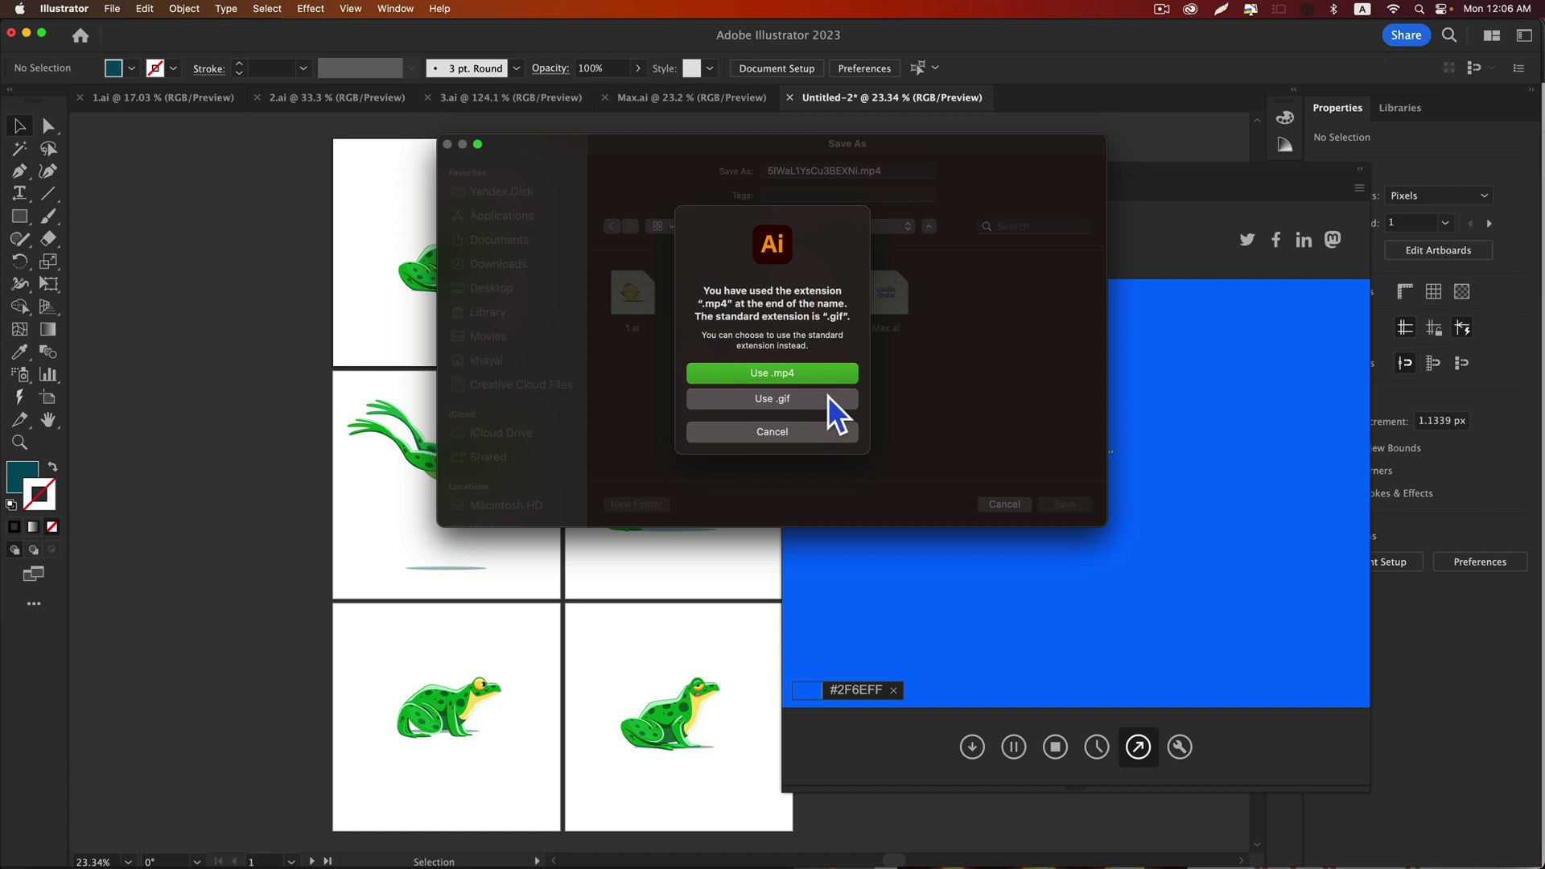
left_click(773, 399)
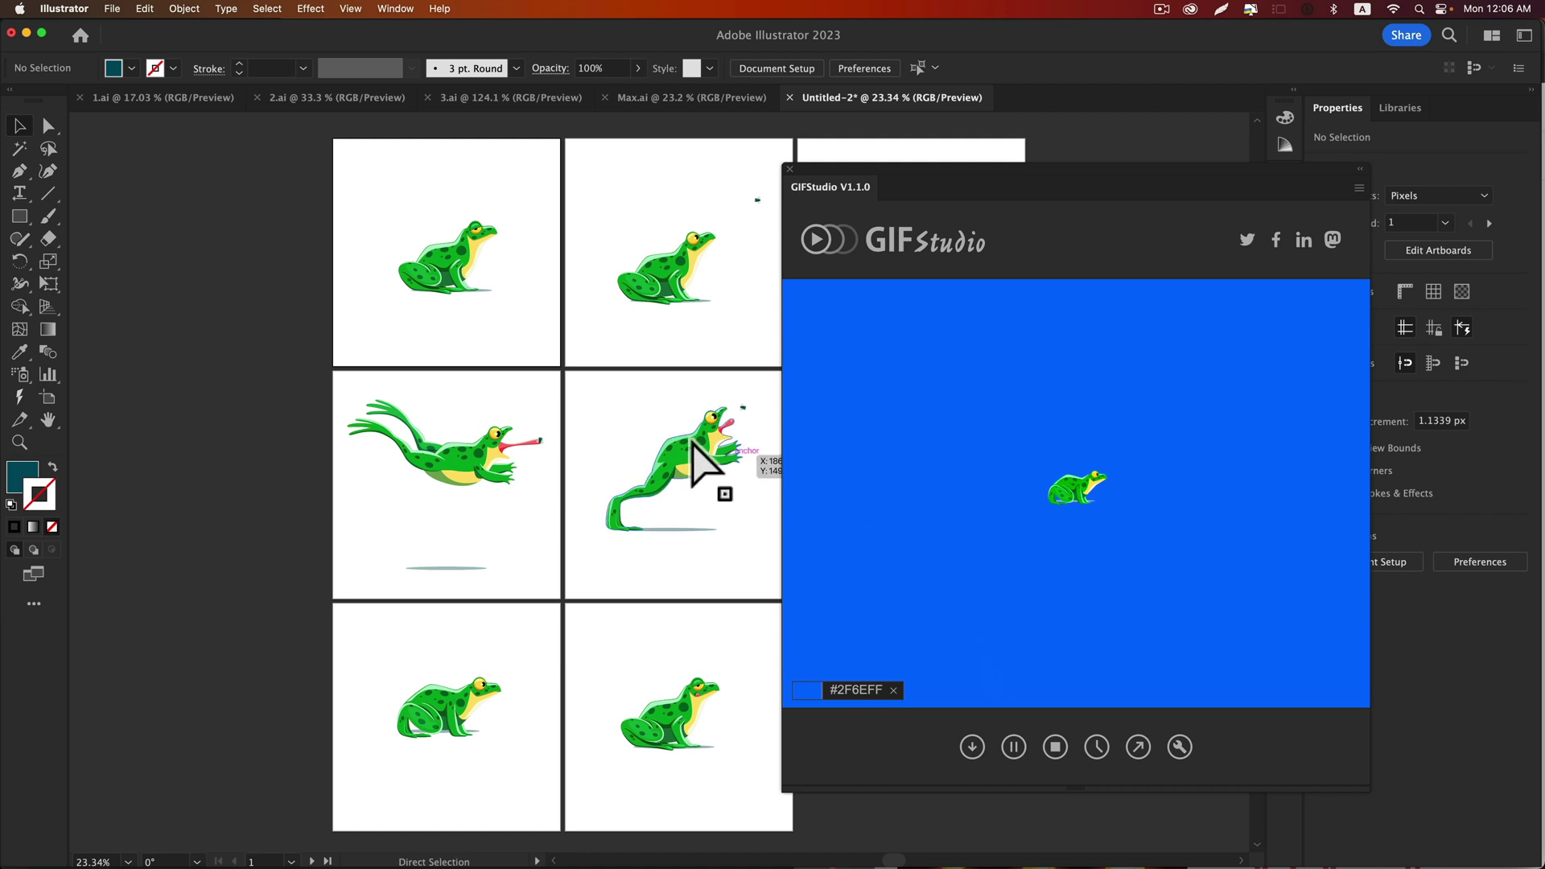
key("super+Tab")
In Finder, find the exported frog GIF in Desktop > Gif and play it in Quick Look
left_click(563, 438)
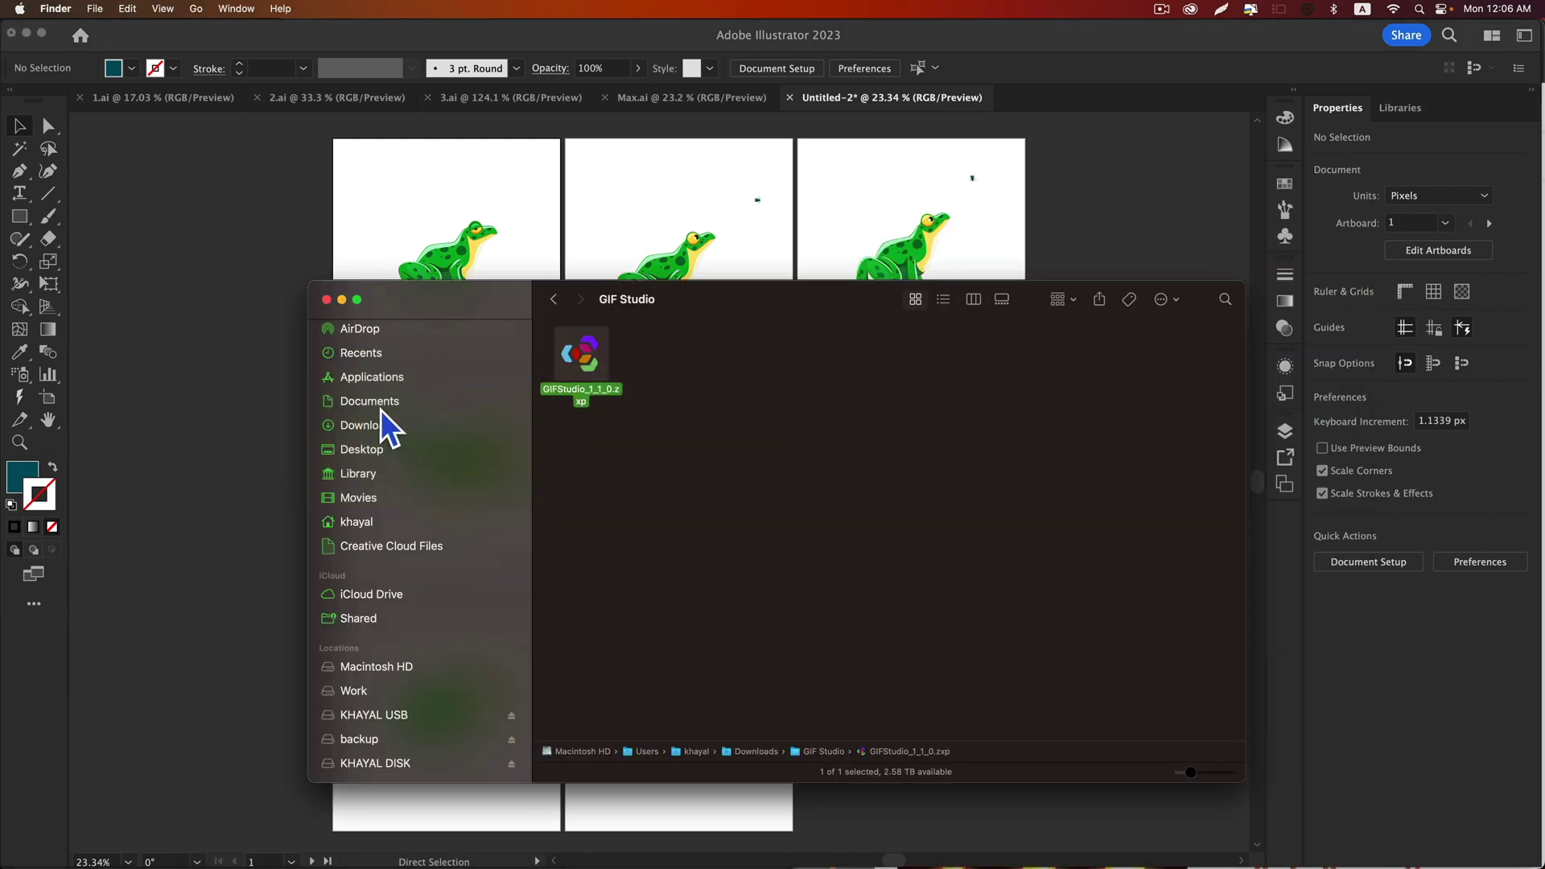
left_click(367, 455)
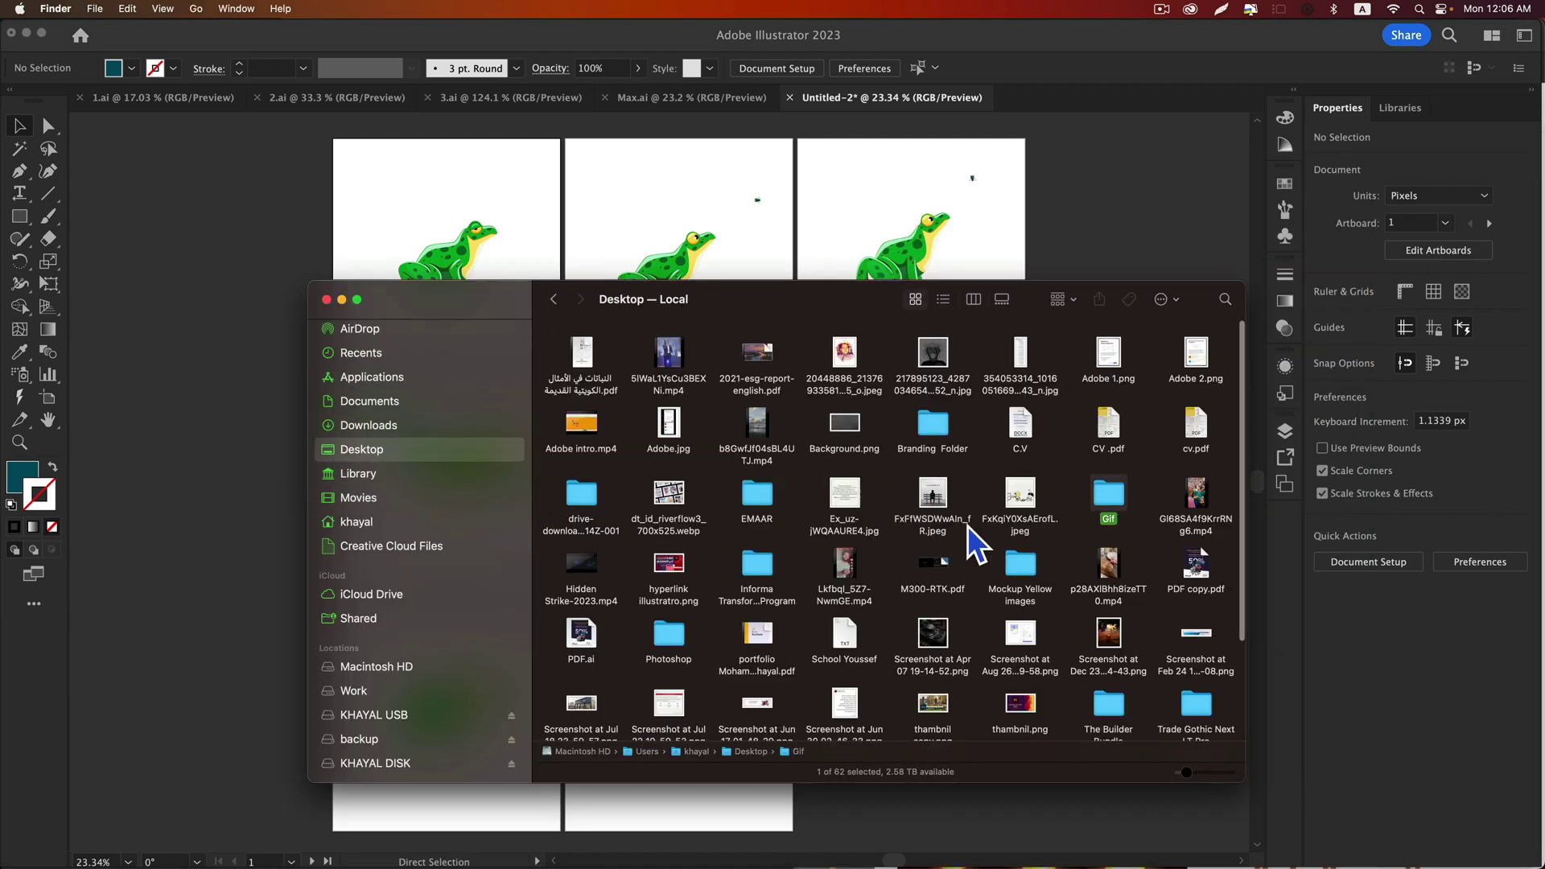
double_click(1115, 509)
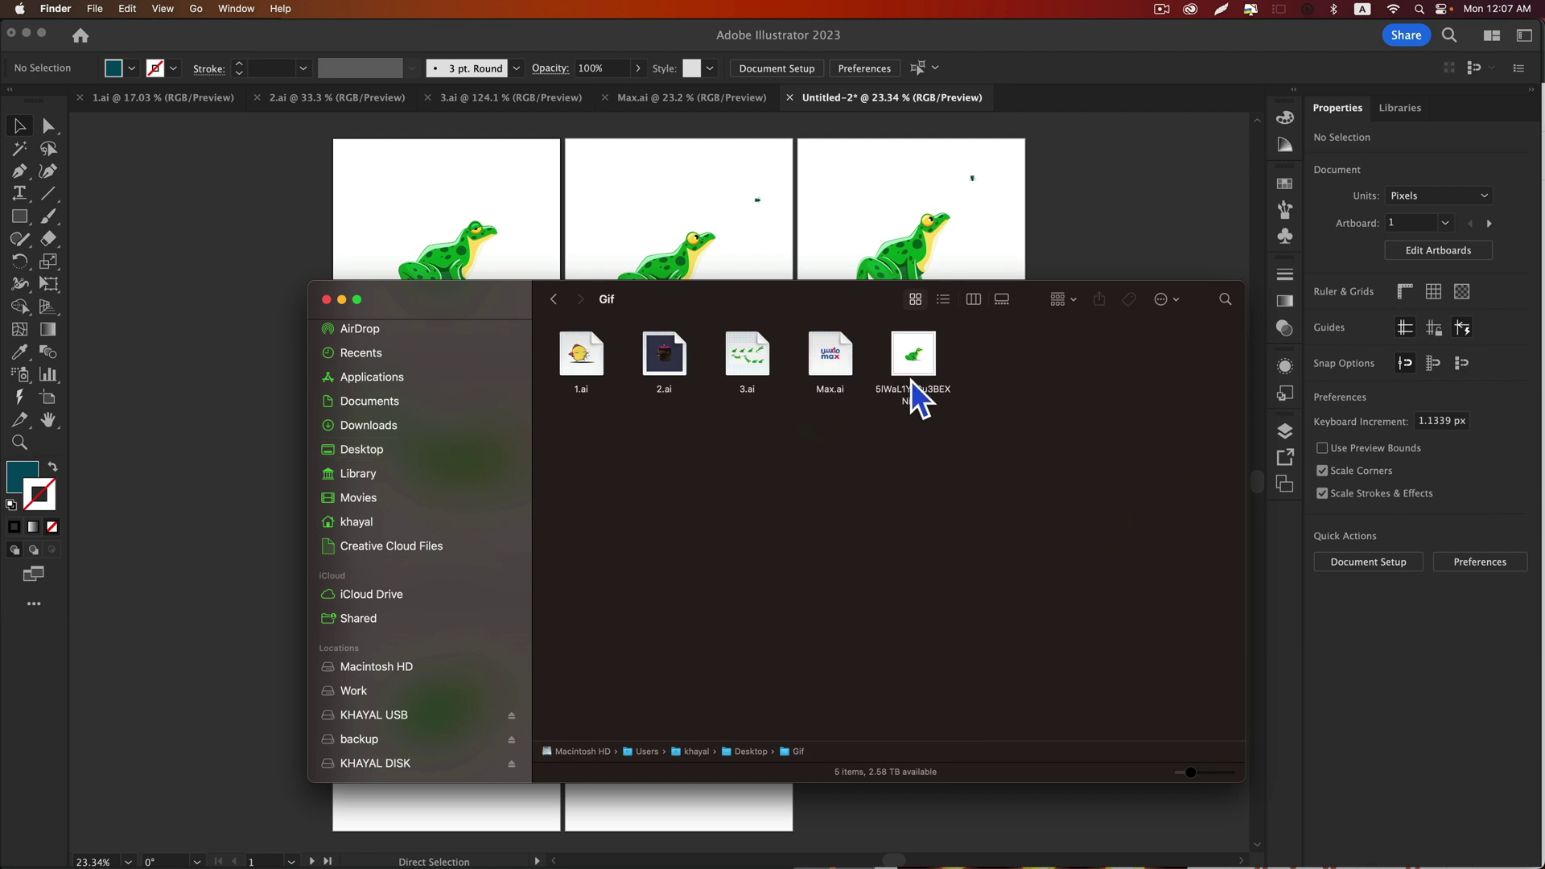
left_click(911, 380)
key("space")
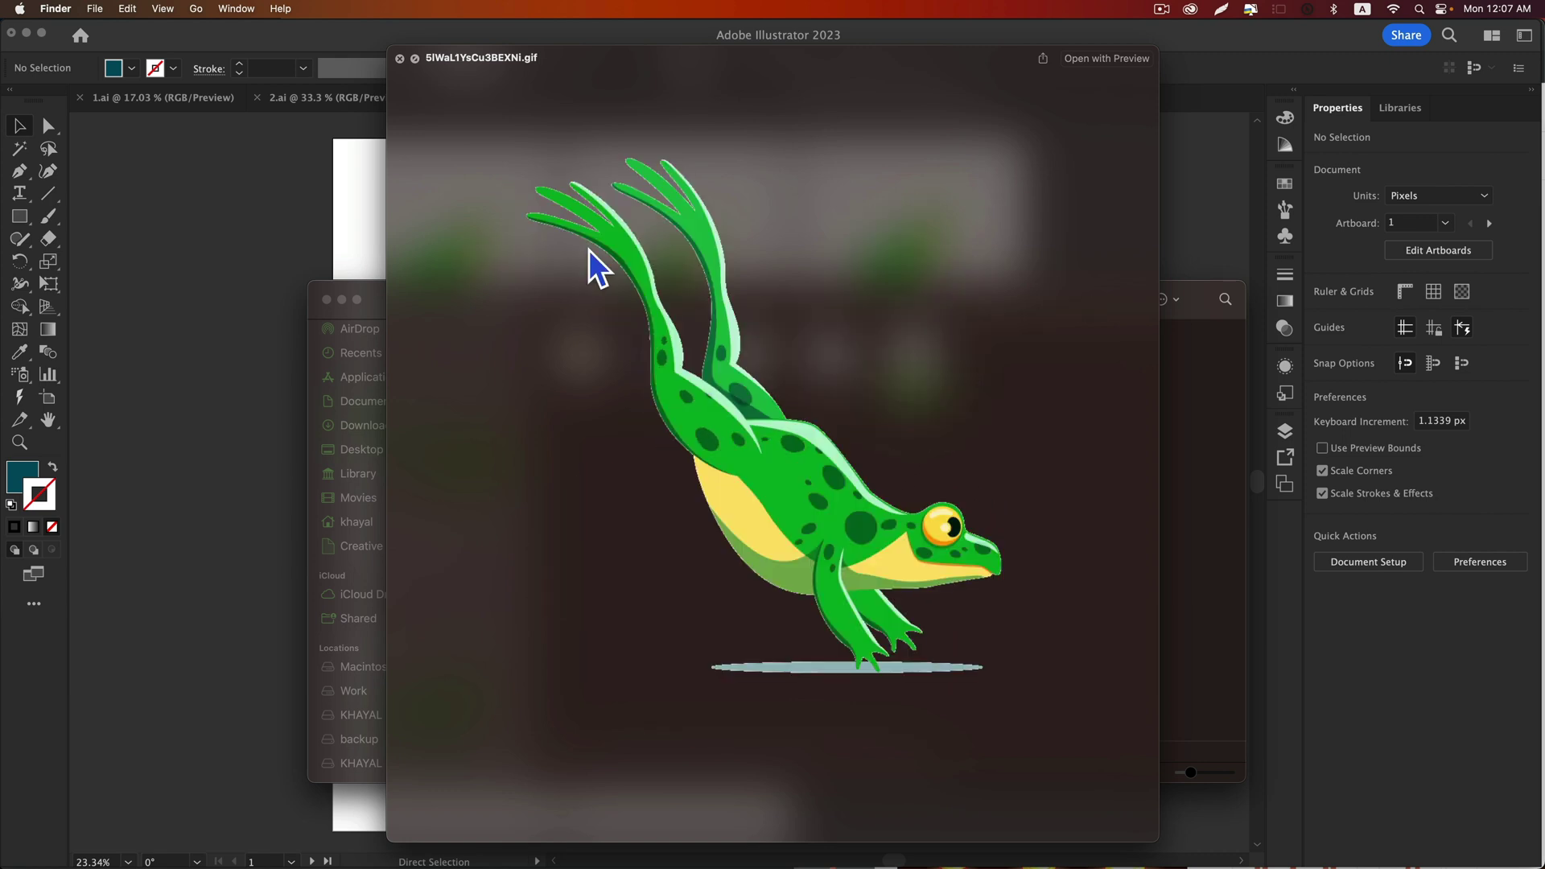
left_click(400, 58)
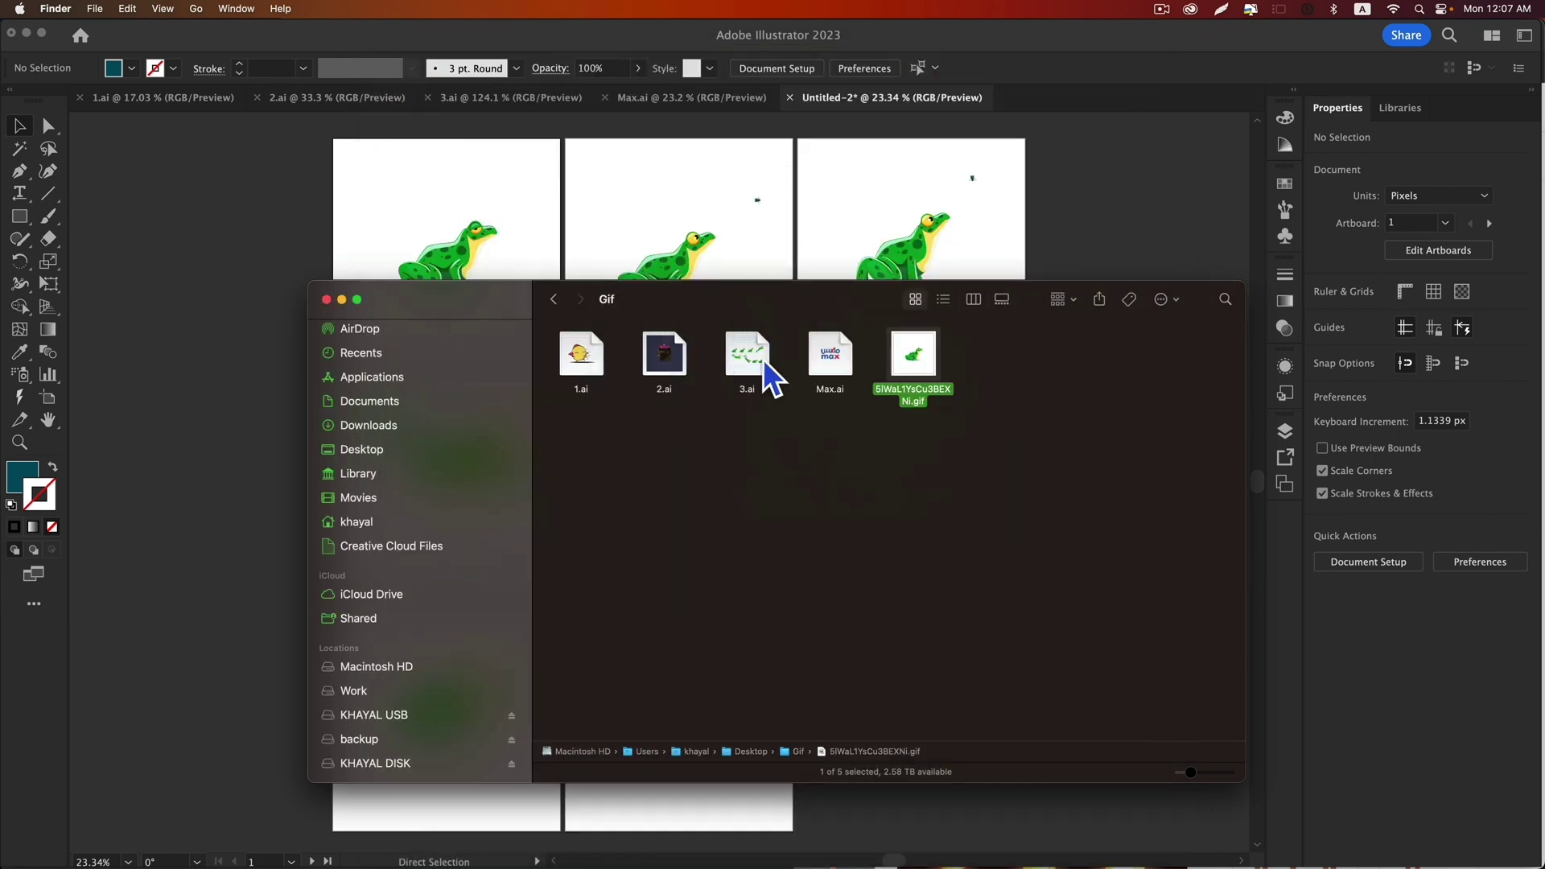
left_click(753, 255)
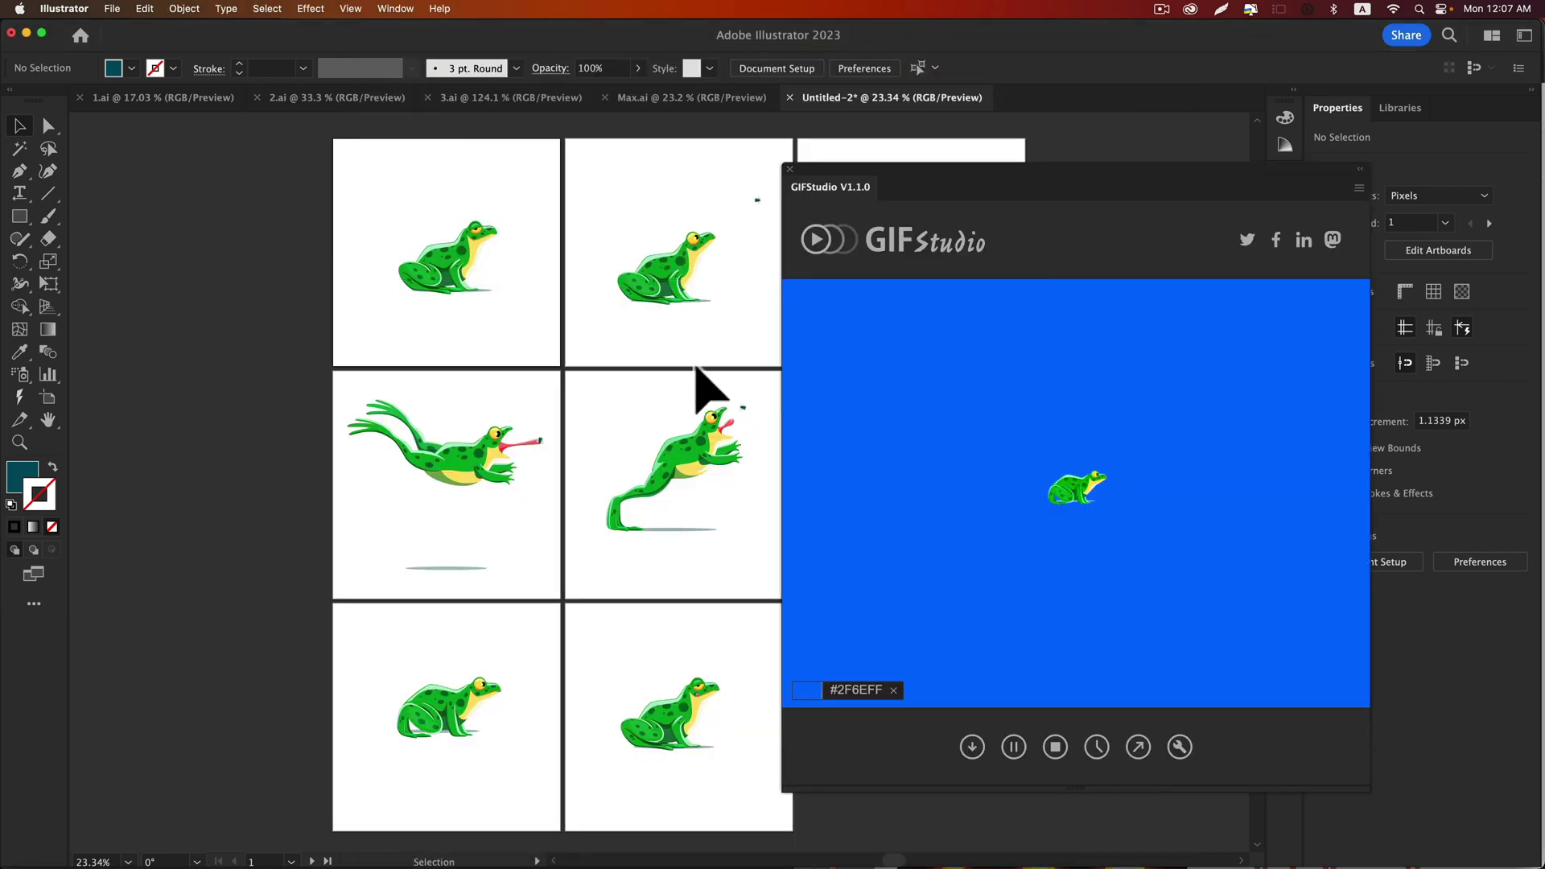
Switch to the chick document 1.ai and reopen the GIFStudio panel
left_click(789, 168)
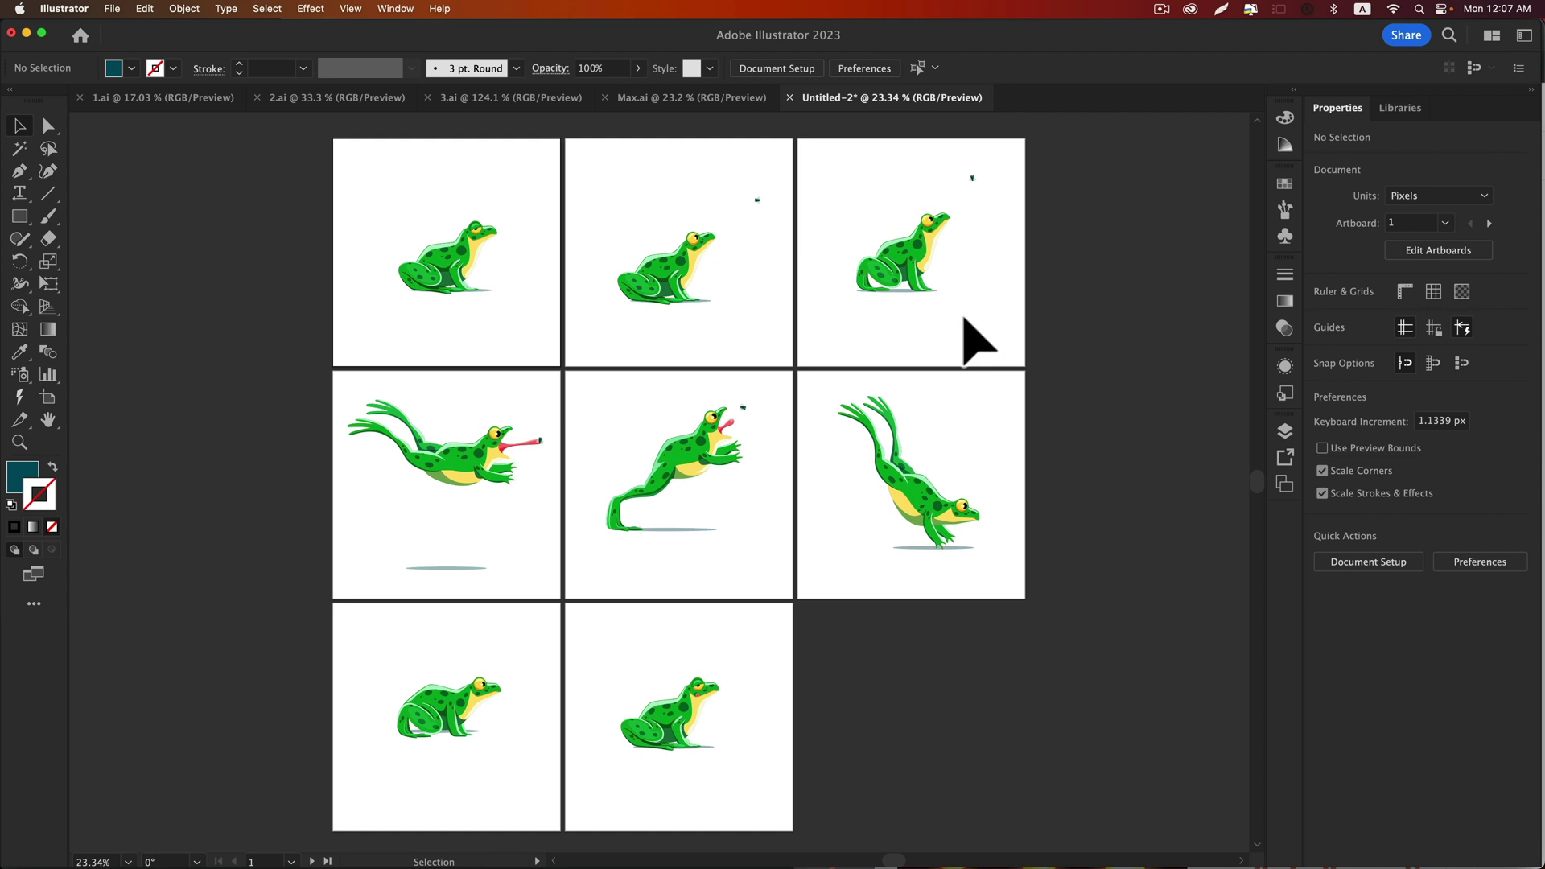
left_click(193, 100)
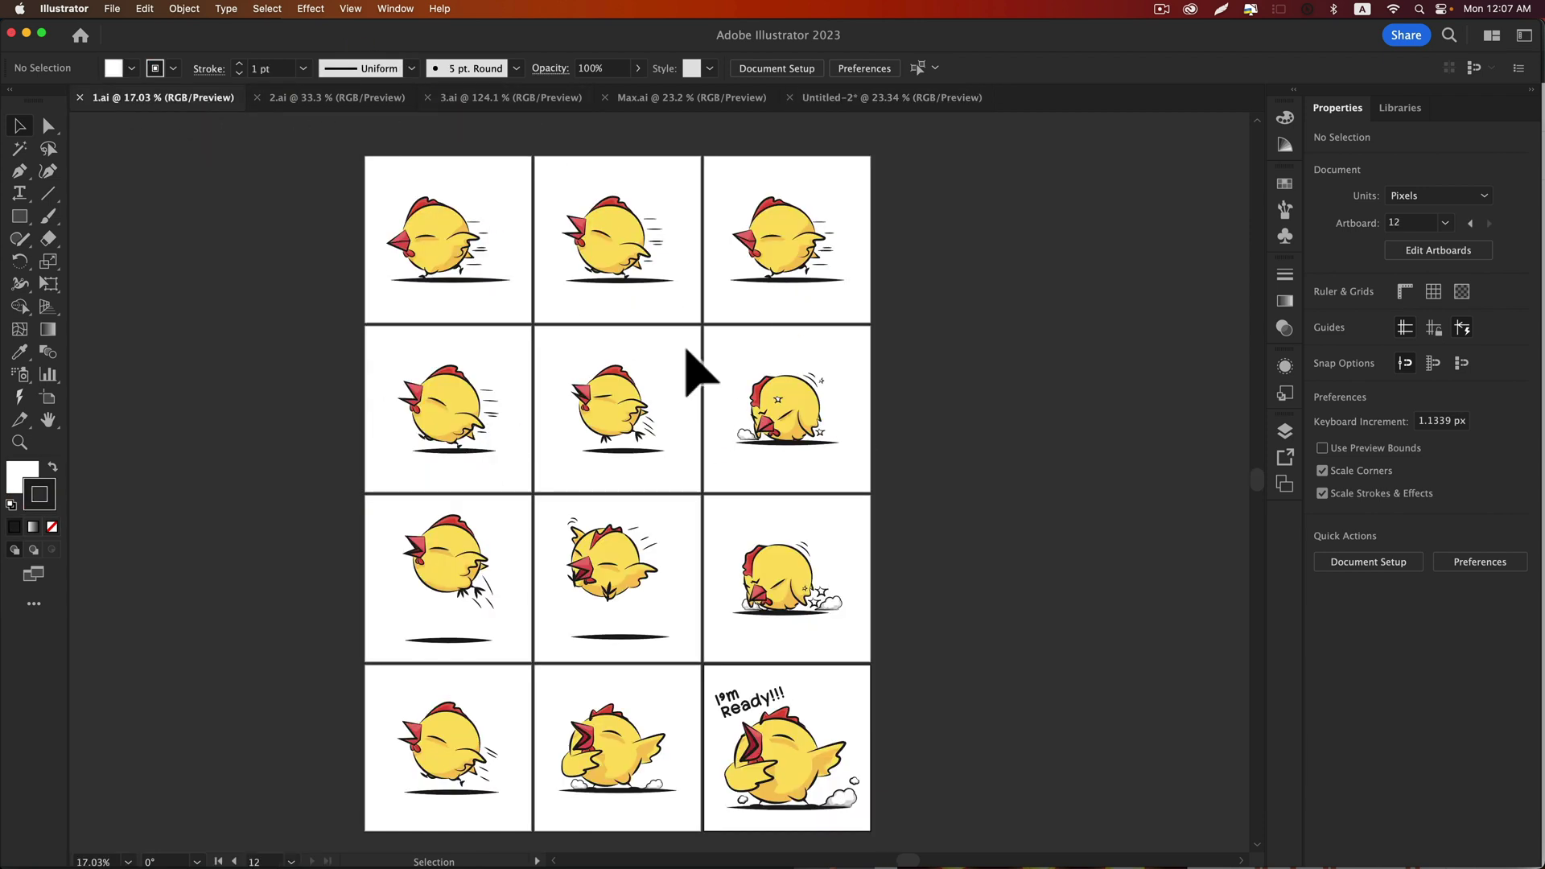
left_click(395, 8)
mouse_move(402, 114)
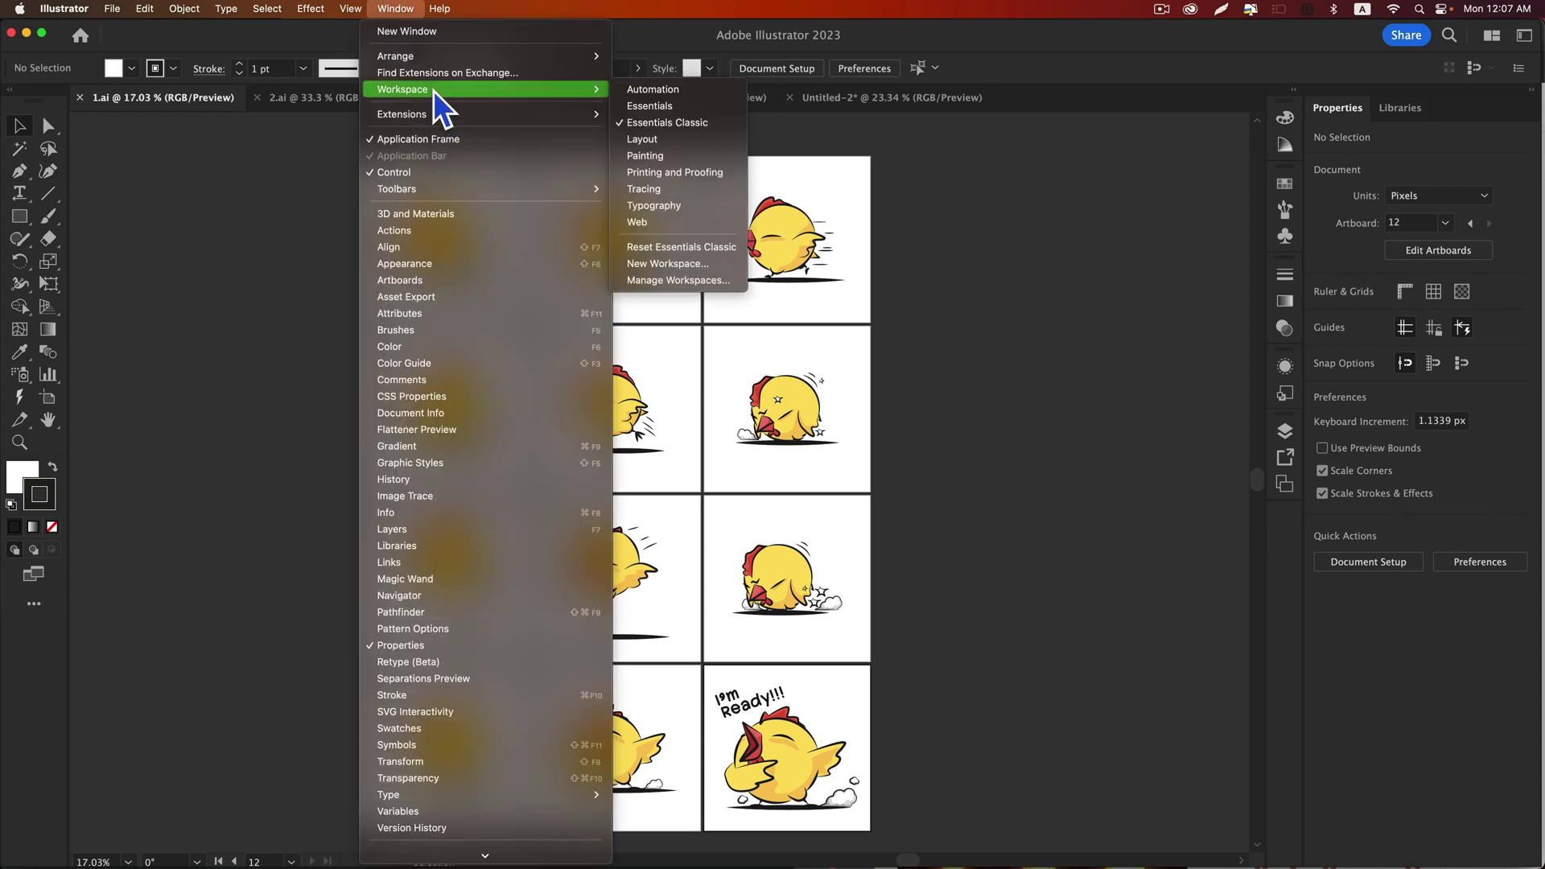
left_click(713, 114)
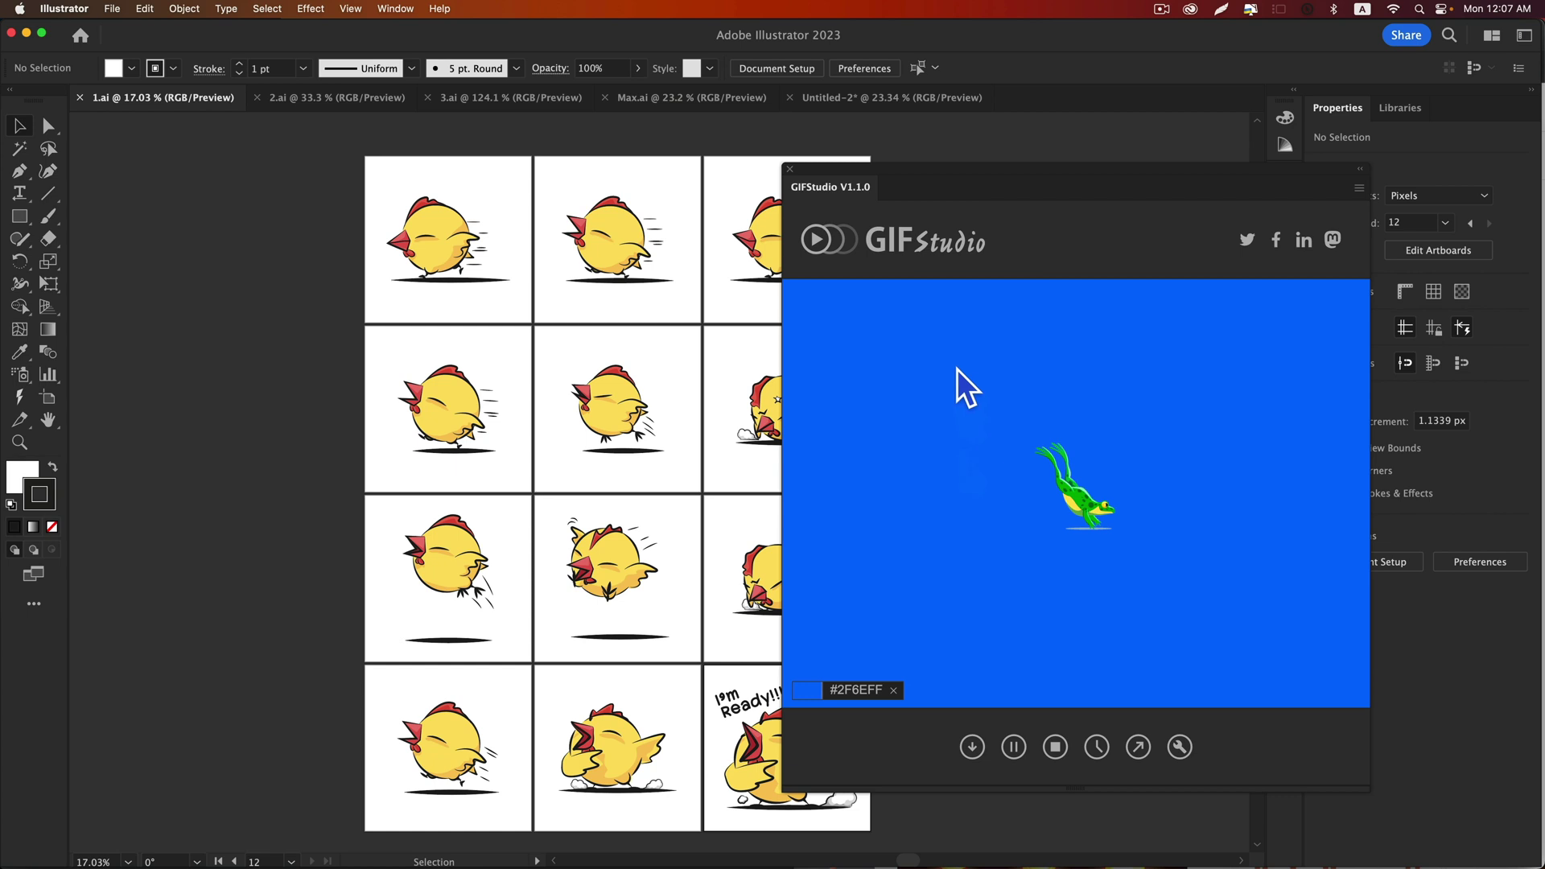
Import every 1.ai chick artboard as GIFStudio animation frames
left_click(975, 755)
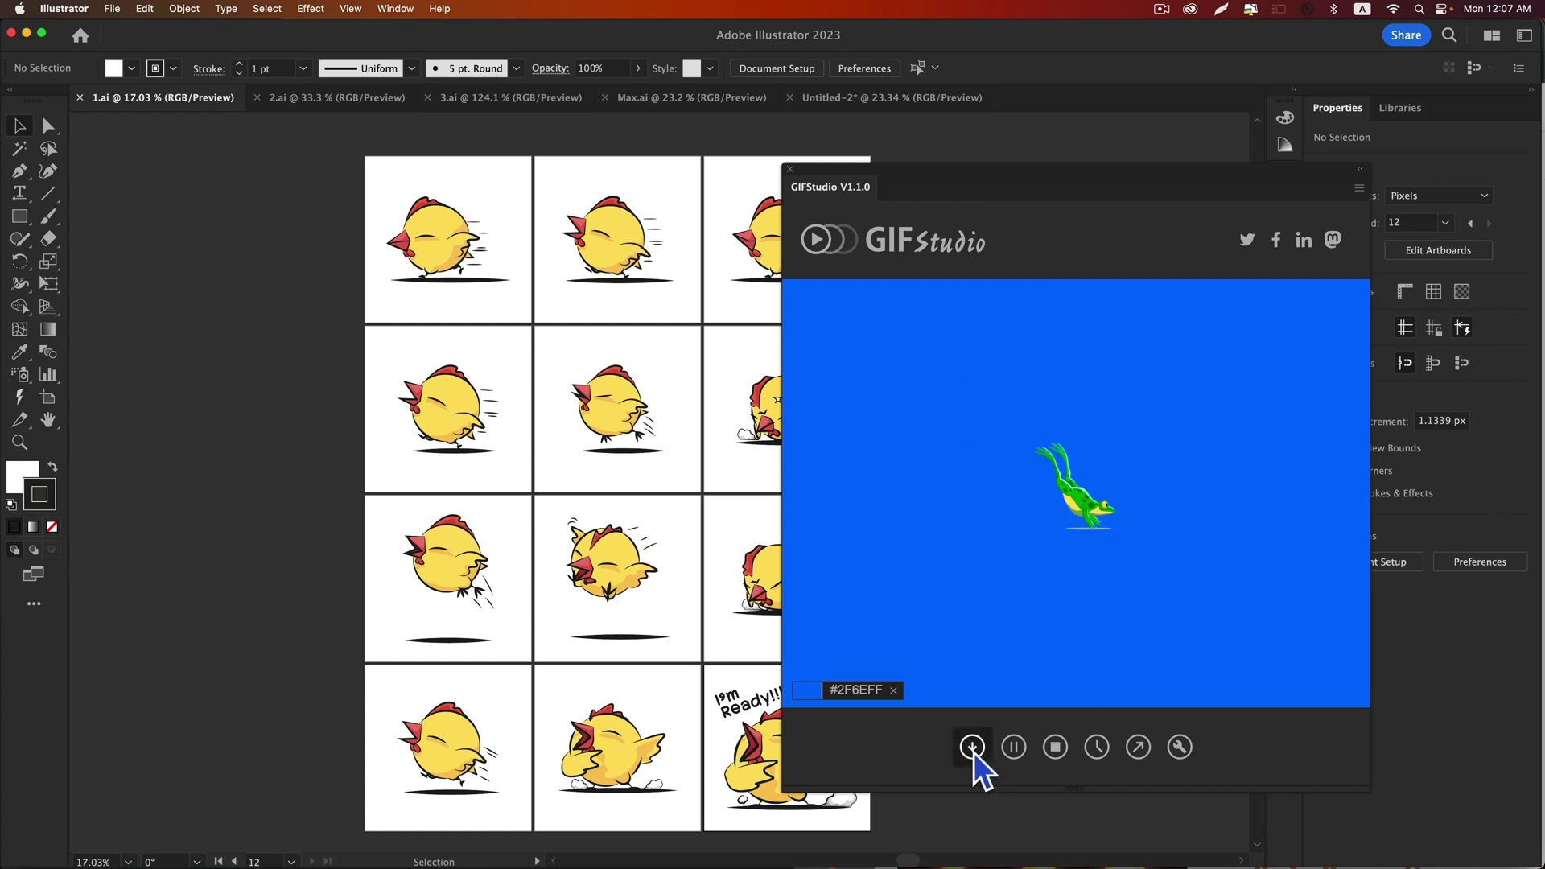
scroll(922, 434, "down", 2)
left_click(879, 360)
scroll(886, 366, "up", 2)
left_click(883, 359)
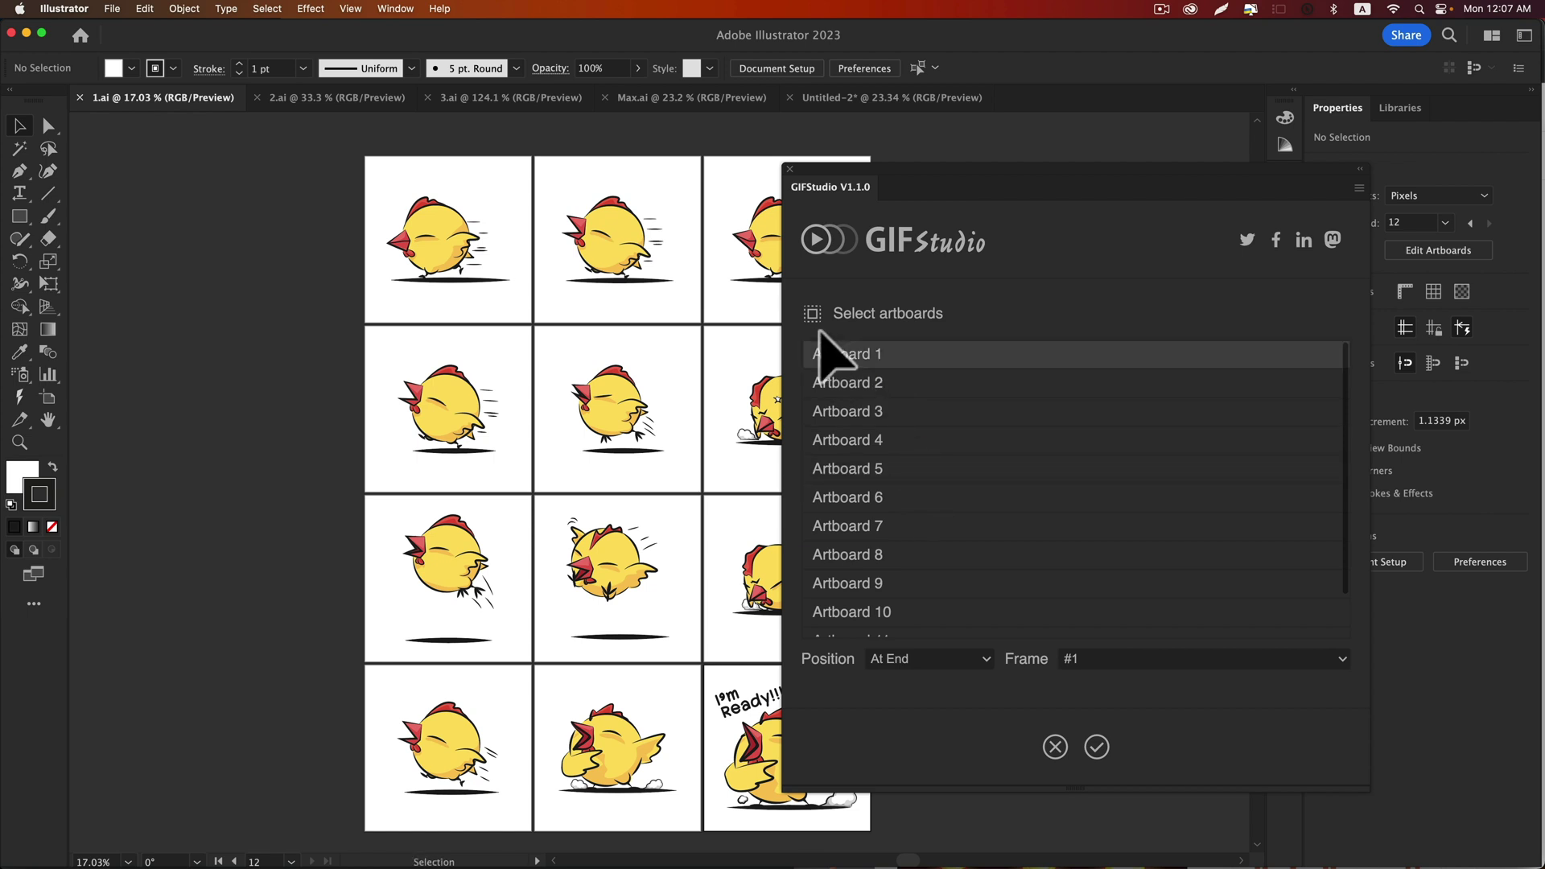
left_click(812, 314)
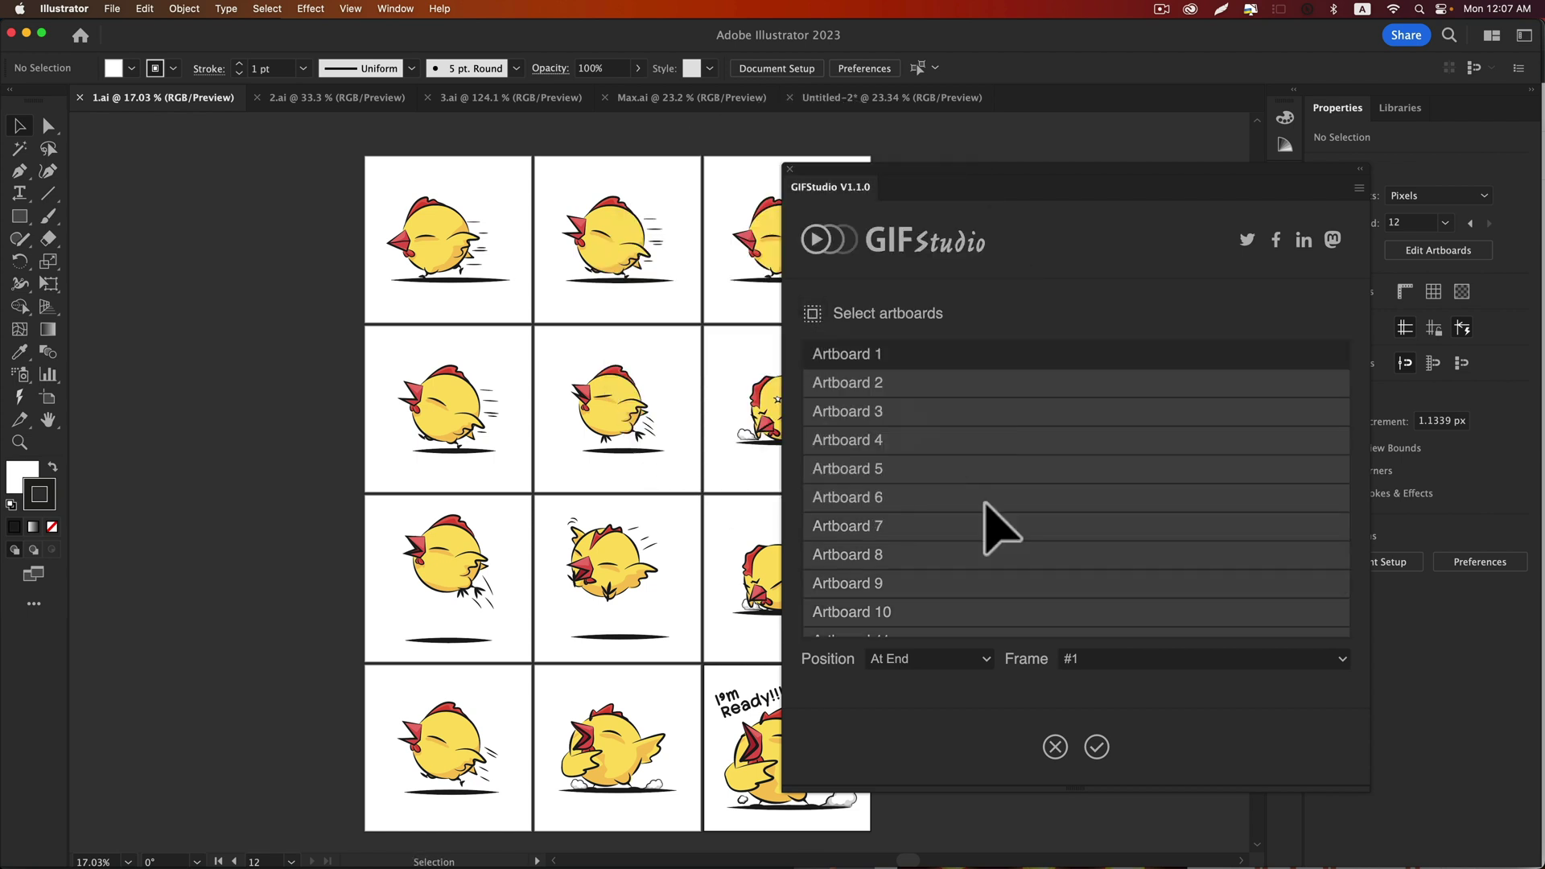
left_click(1098, 747)
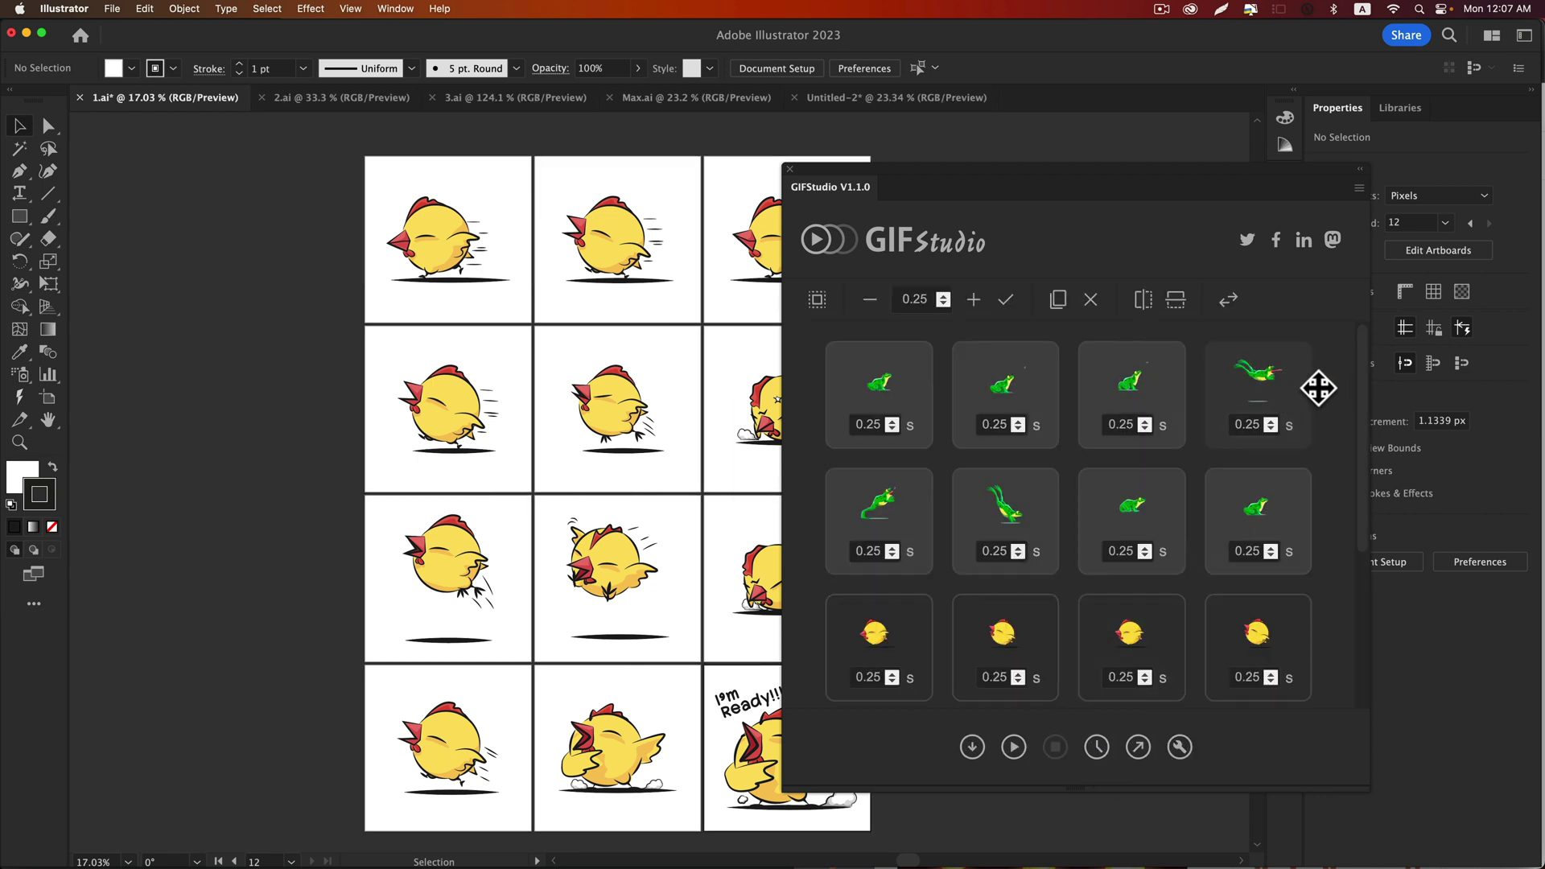
Delete the frog frames, play the chick-only animation, and close GIFStudio
left_click(903, 379)
mouse_move(1038, 387)
left_mouse_down()
mouse_move(1258, 495)
mouse_move(1254, 417)
mouse_move(1197, 410)
left_mouse_up()
mouse_move(1031, 393)
left_mouse_down()
mouse_move(1121, 508)
mouse_move(1248, 504)
left_mouse_up()
left_click(1090, 299)
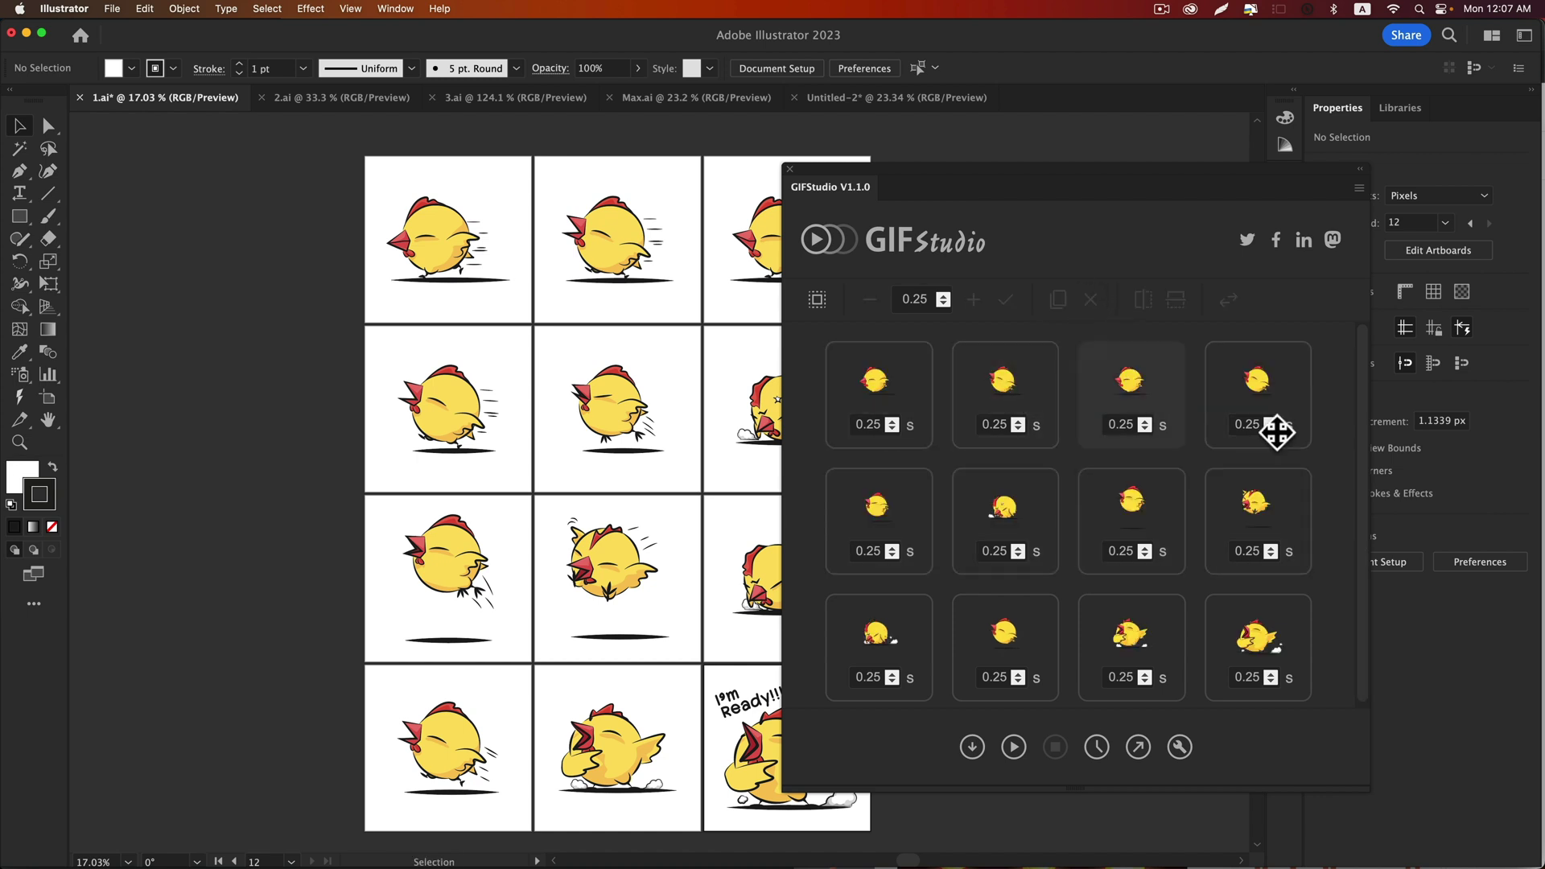
left_click(1006, 747)
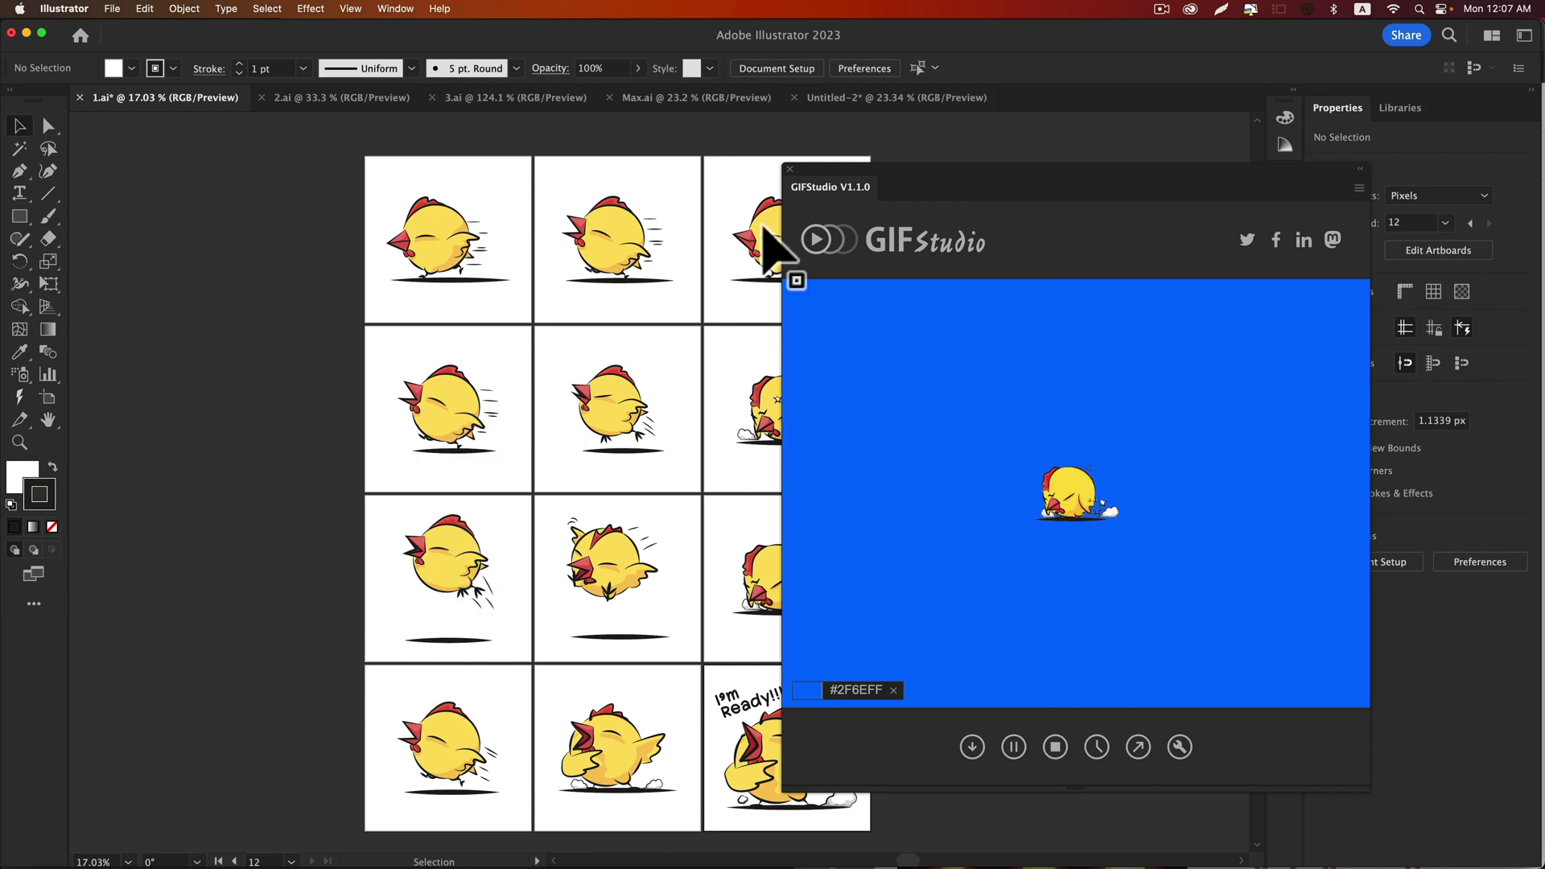
left_click(789, 169)
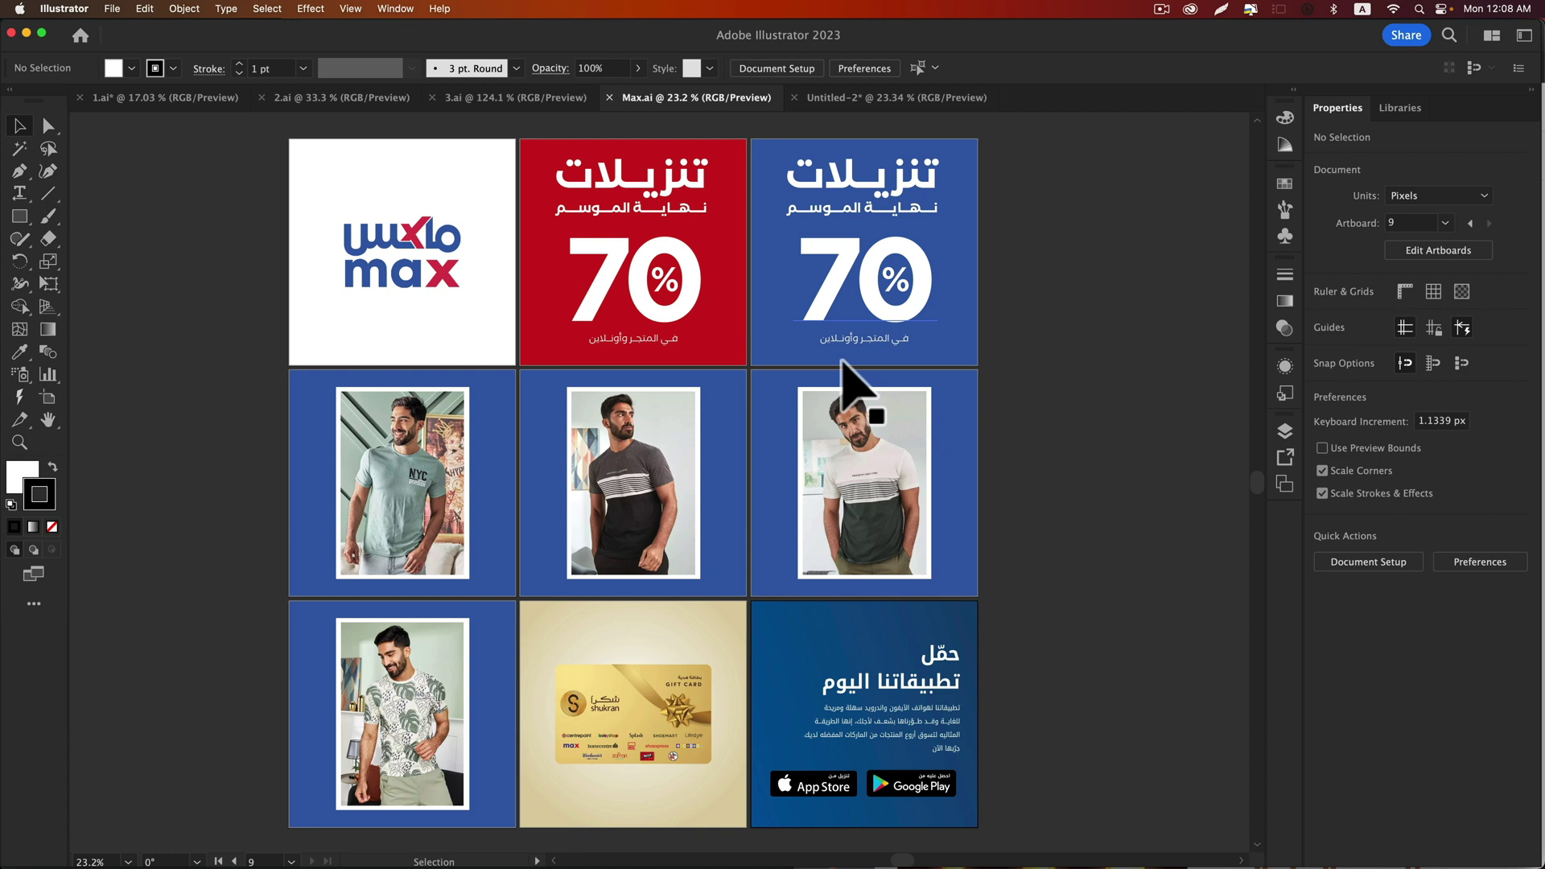
Reopen GIFStudio and import Max.ai's Artboards 1–9 as animation frames
left_click(395, 9)
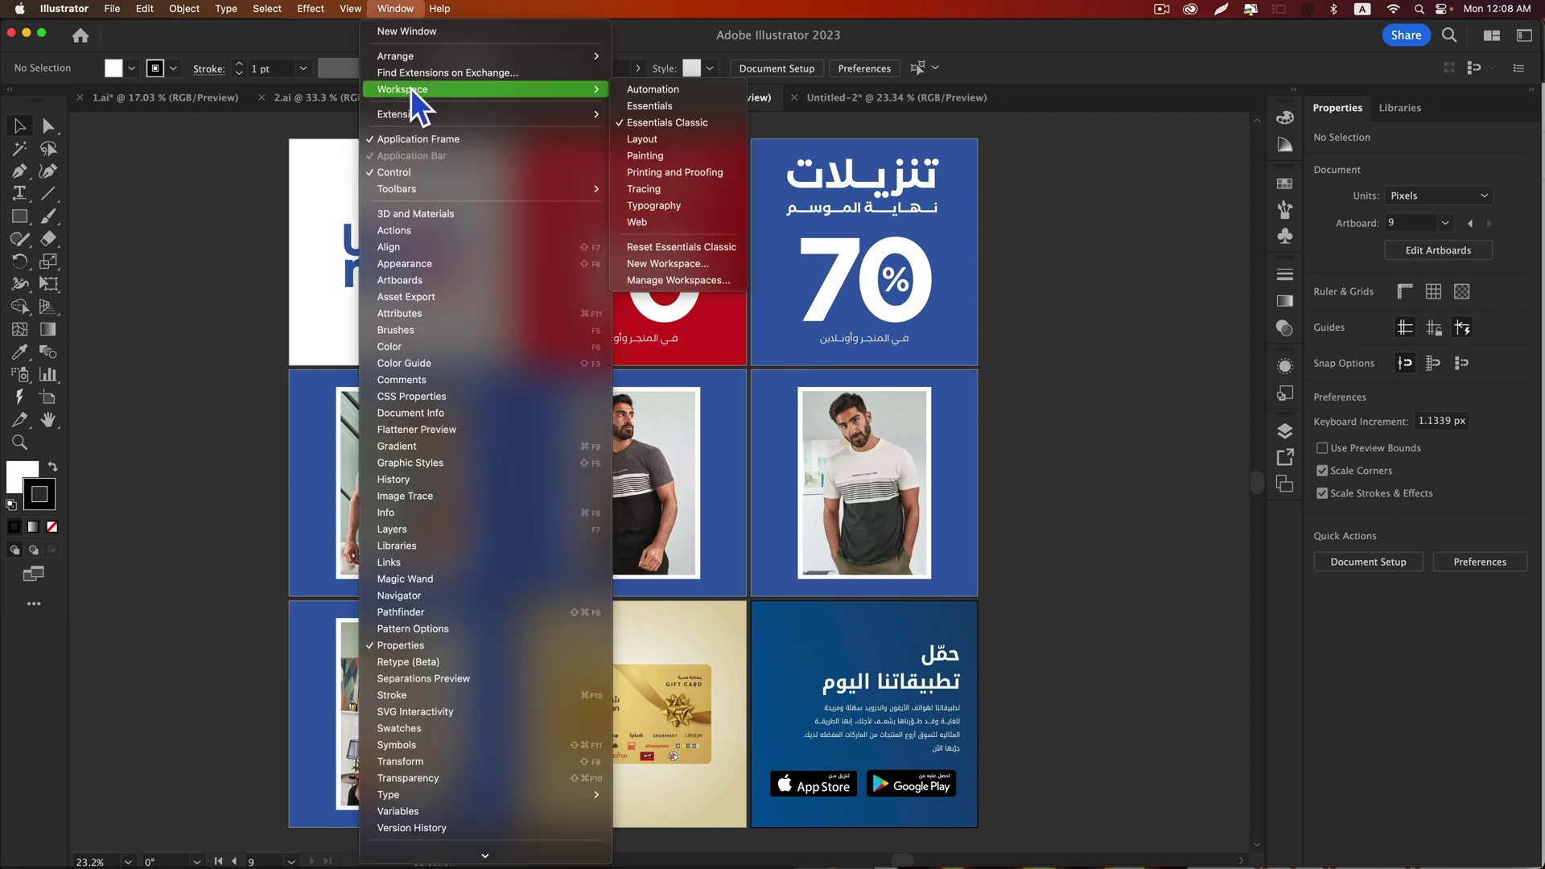
mouse_move(399, 113)
left_click(684, 116)
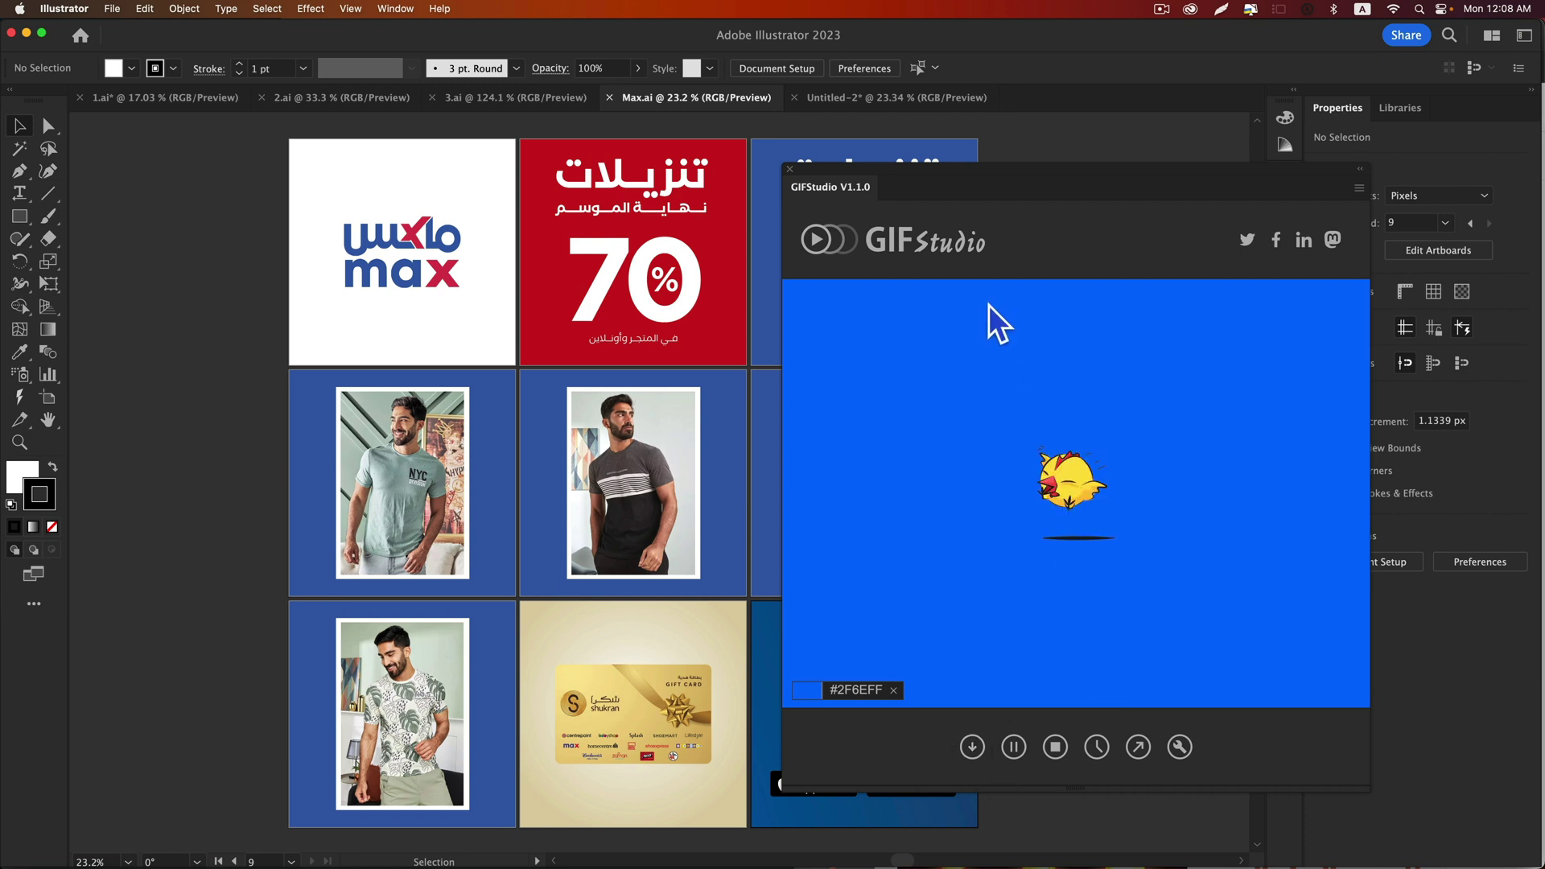
left_click(984, 750)
left_click(891, 362)
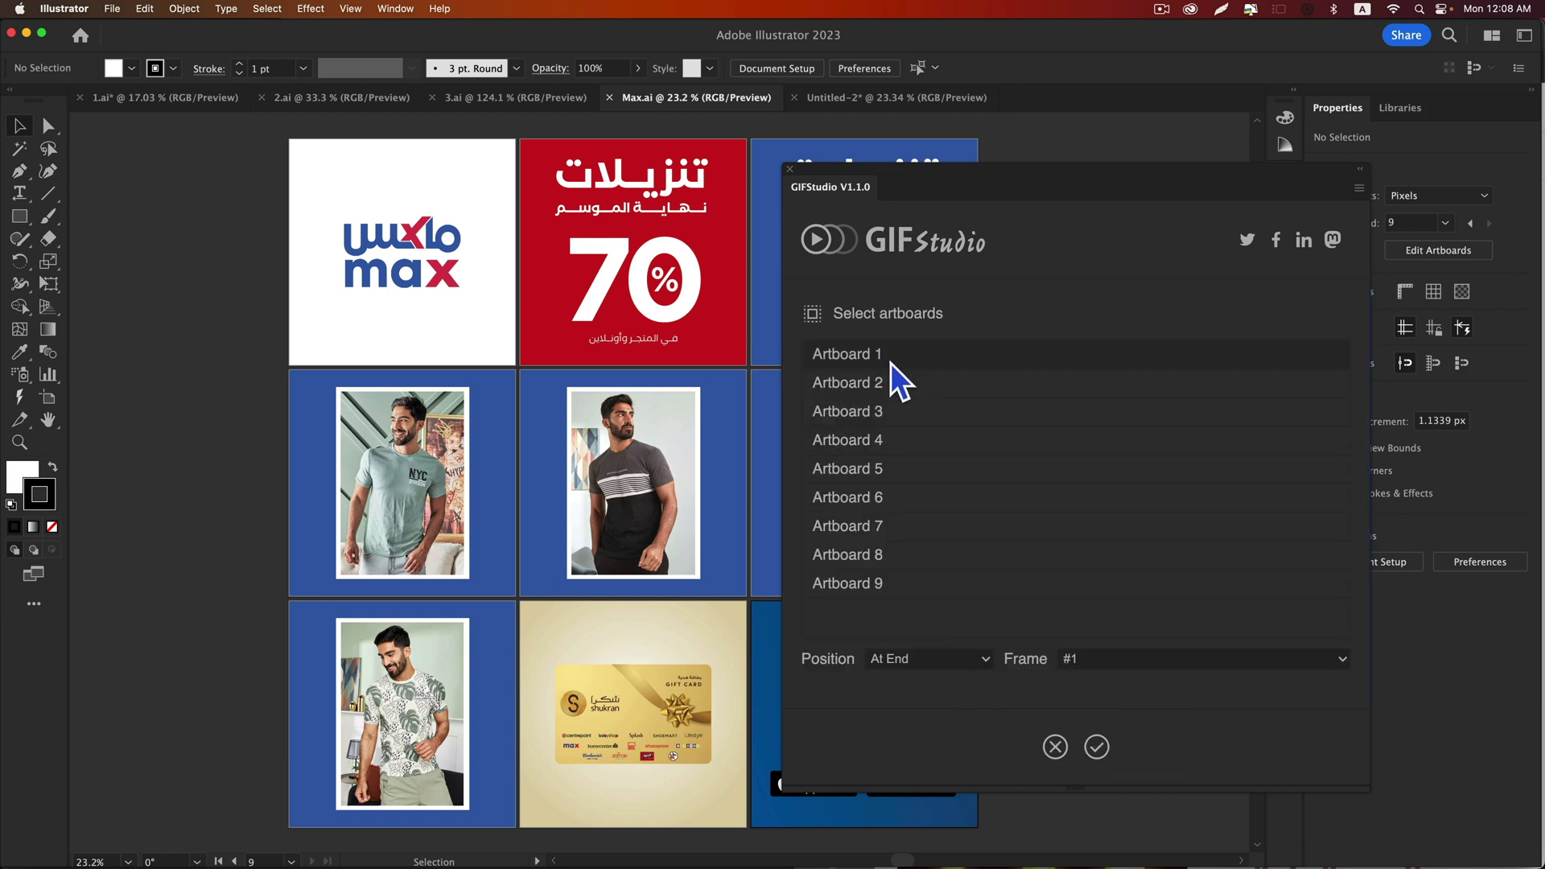
left_click(823, 316)
left_click(1097, 747)
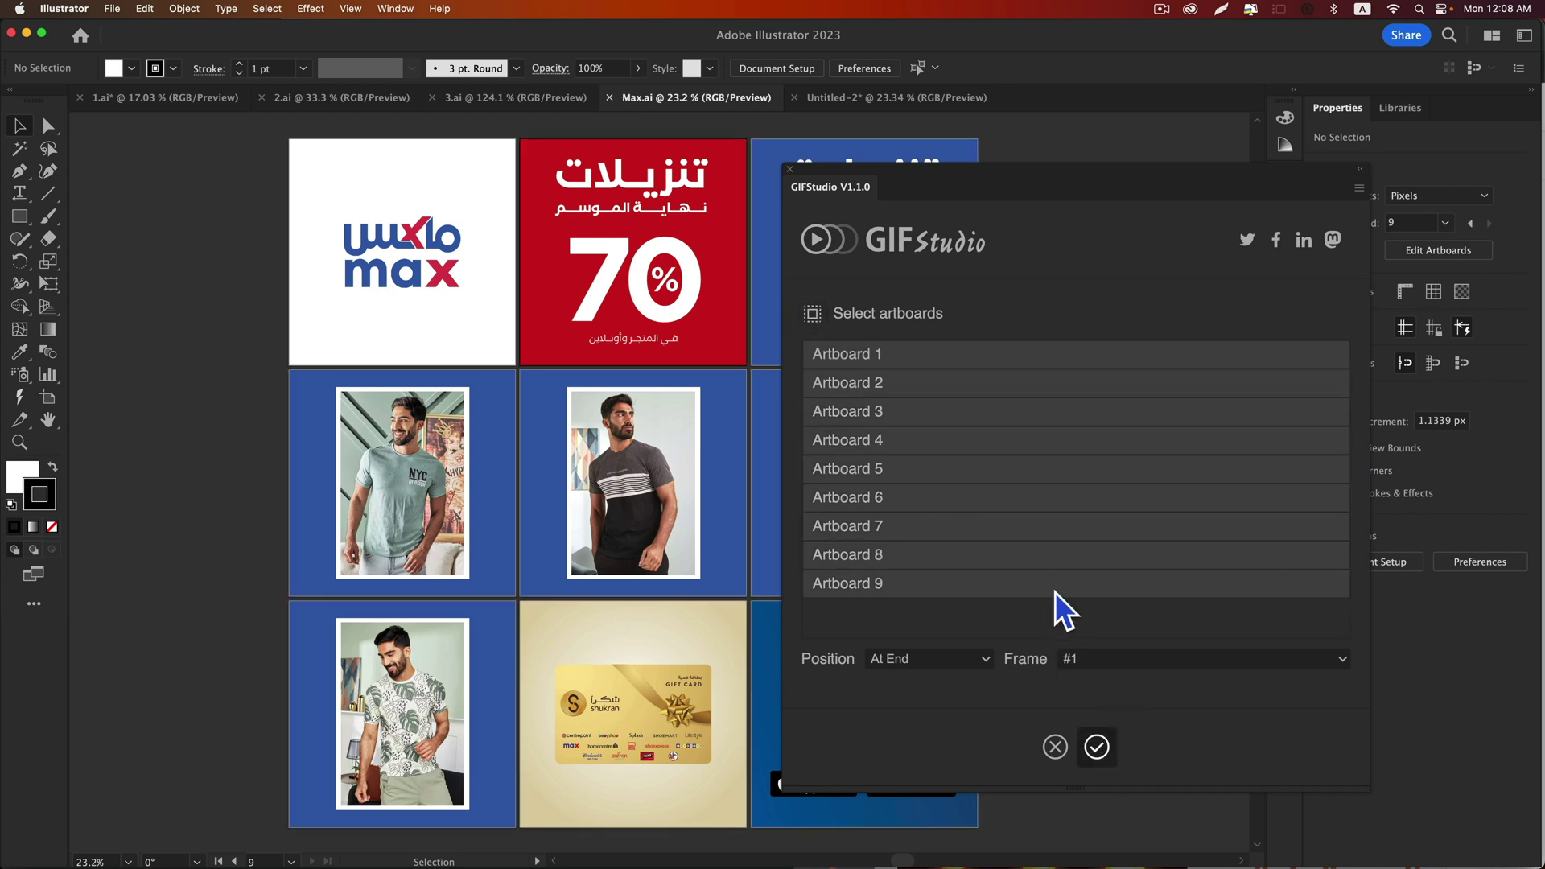
Select the chick frames and delete them, leaving only the Max banners
scroll(1100, 552, "down", 2)
scroll(1104, 545, "up", 2)
left_click(930, 400)
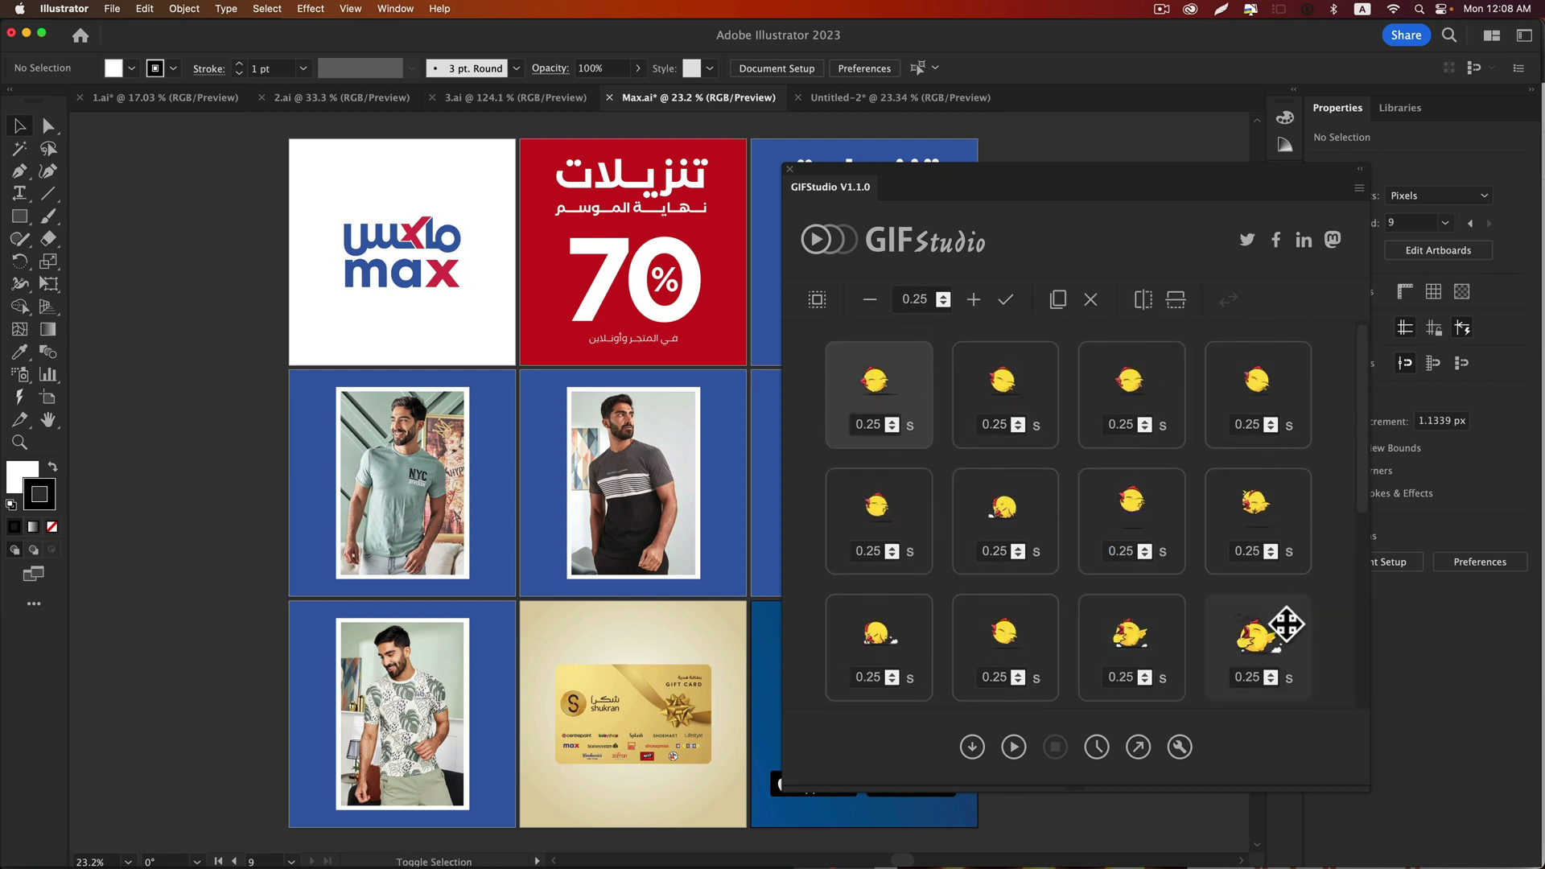
left_click(1286, 624)
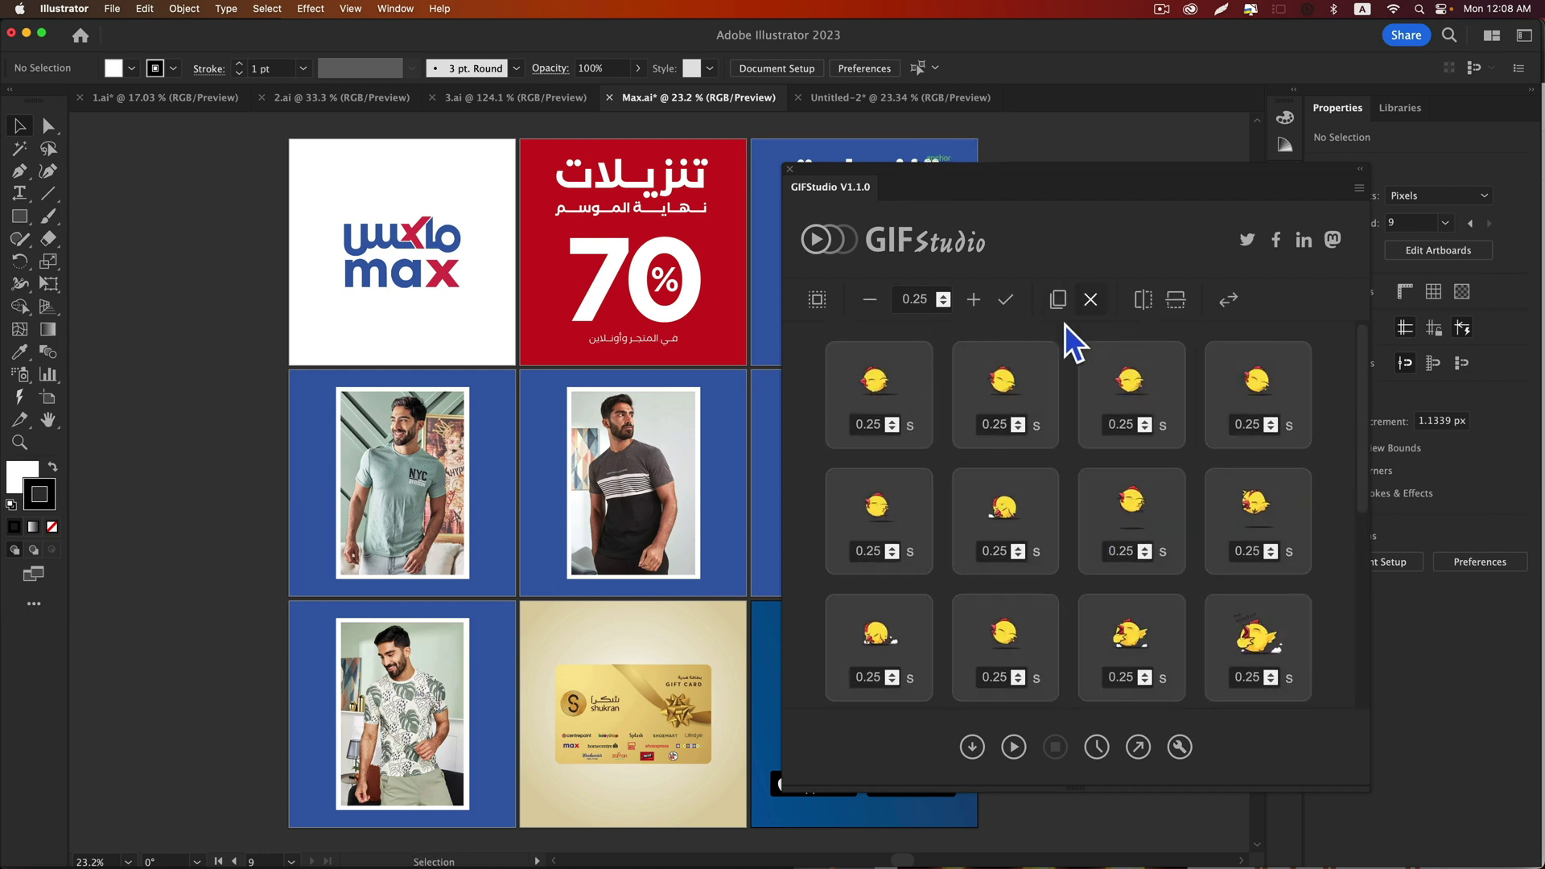
left_click(1085, 306)
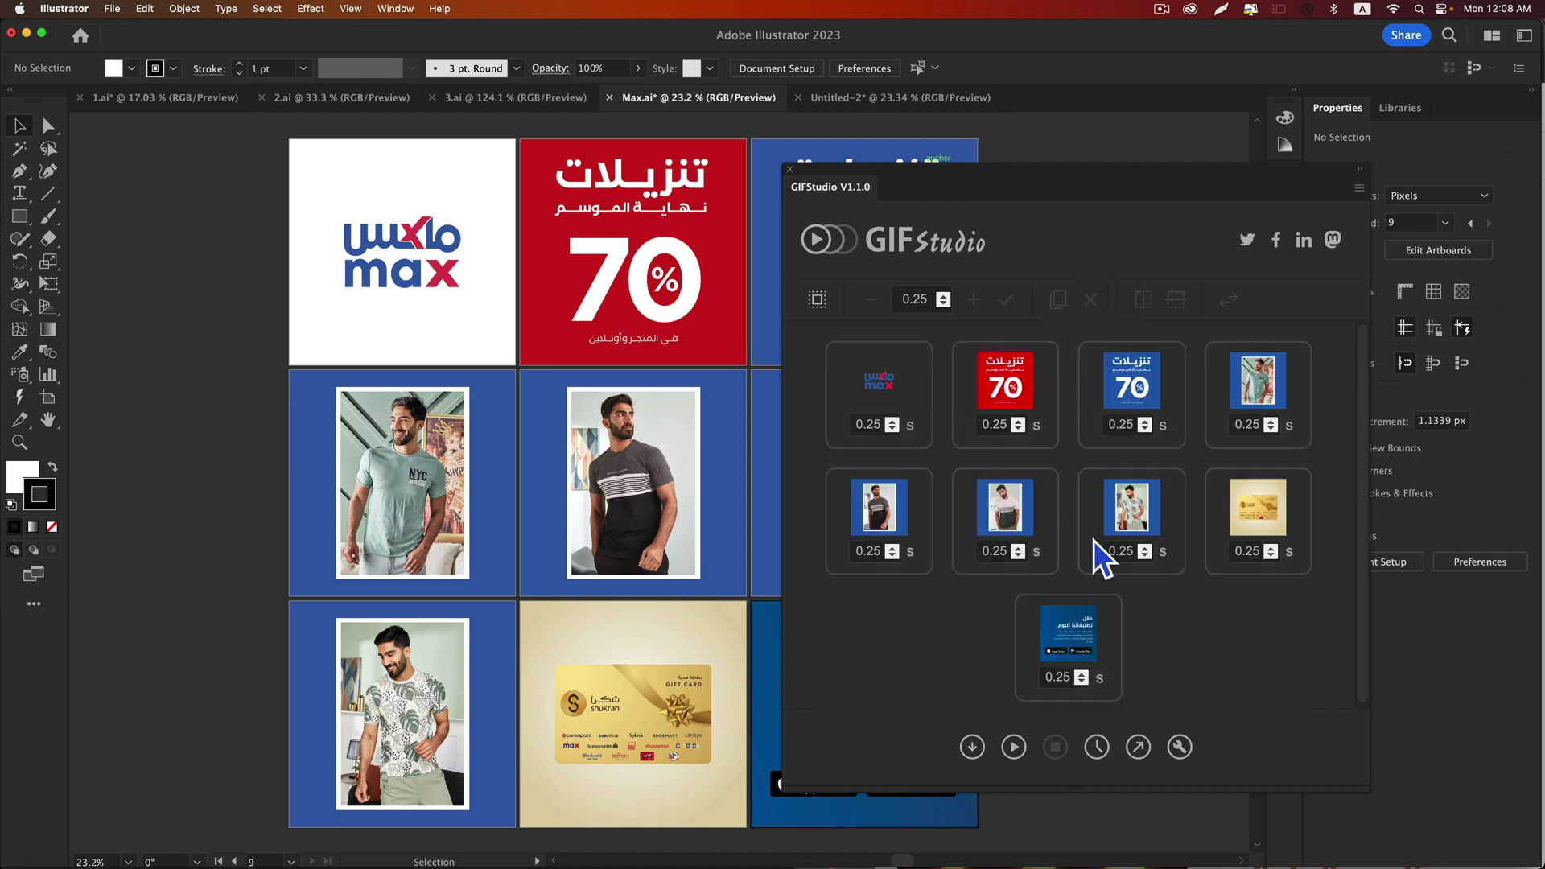
Play the Max banner animation and set its background to near-white #FFF9F9
left_click(1014, 748)
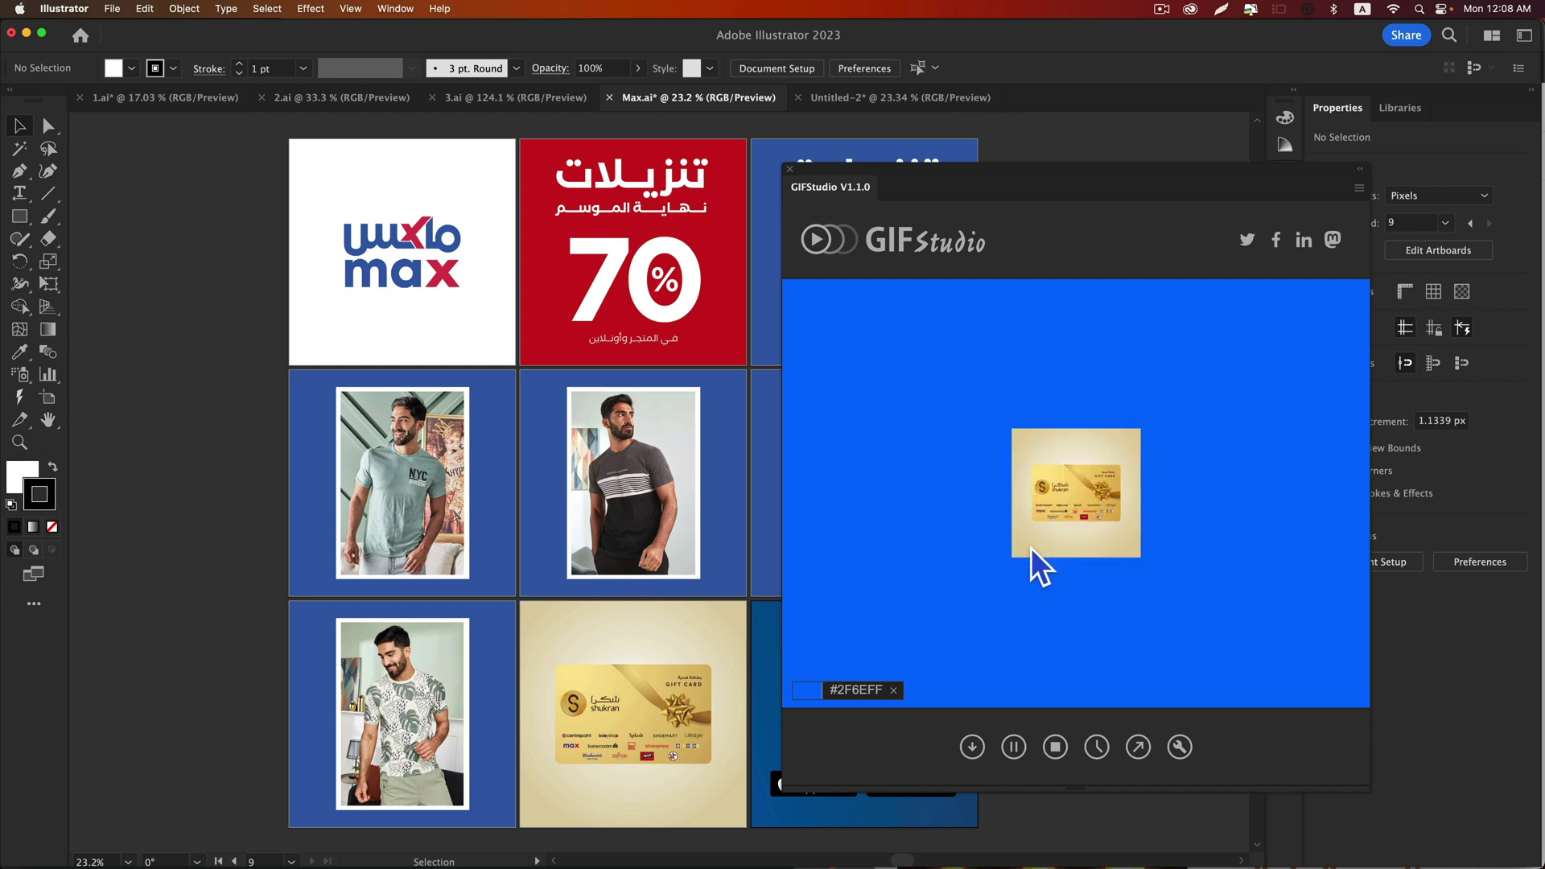
left_click(808, 689)
left_click(859, 656)
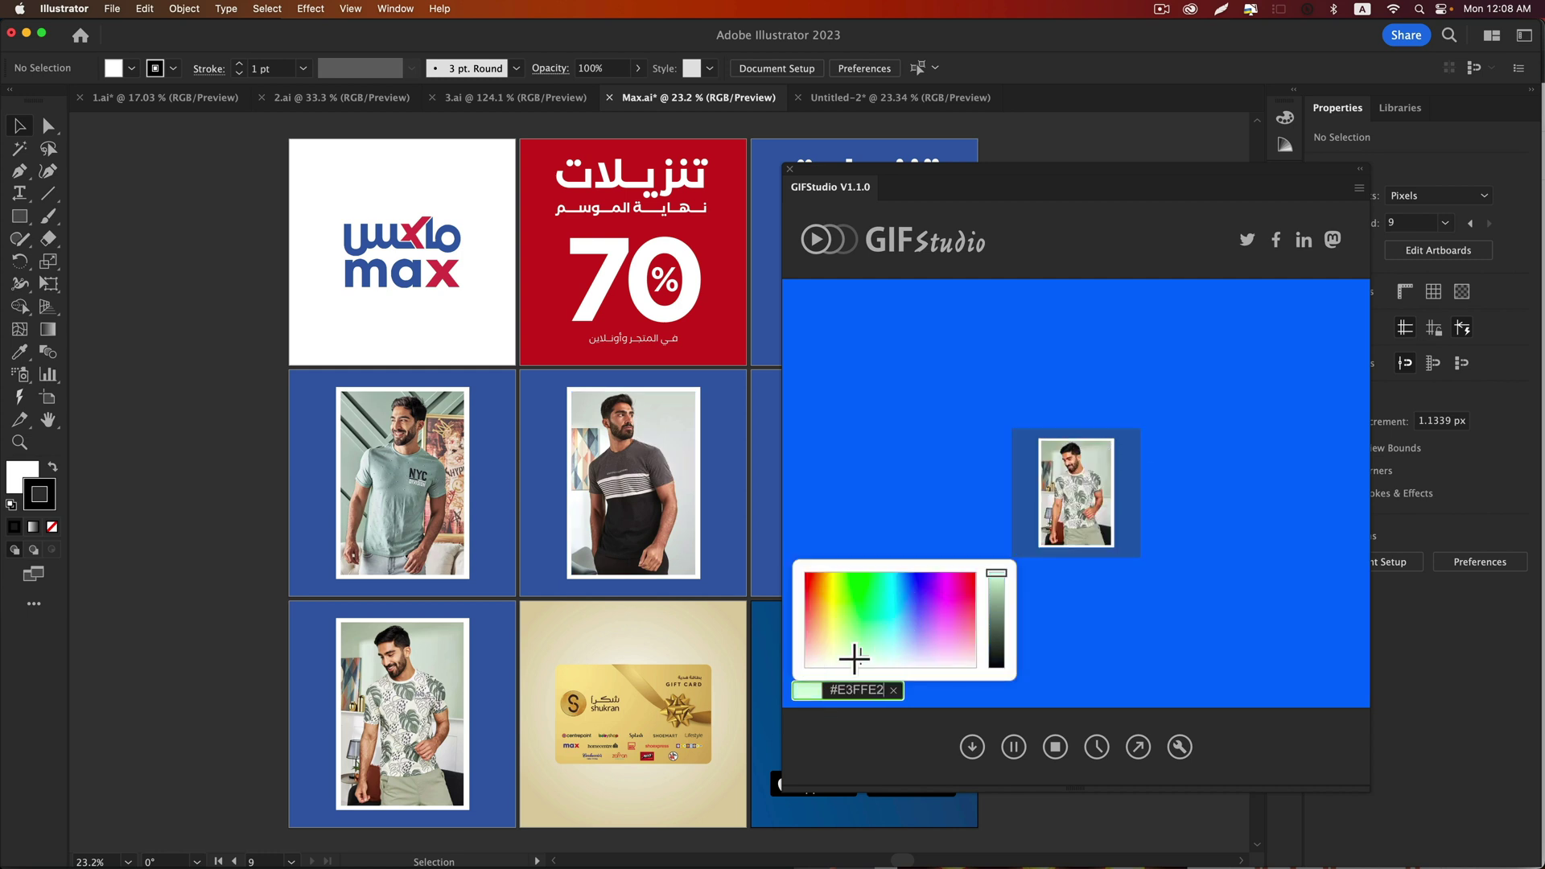
left_click_drag(858, 656, 805, 665)
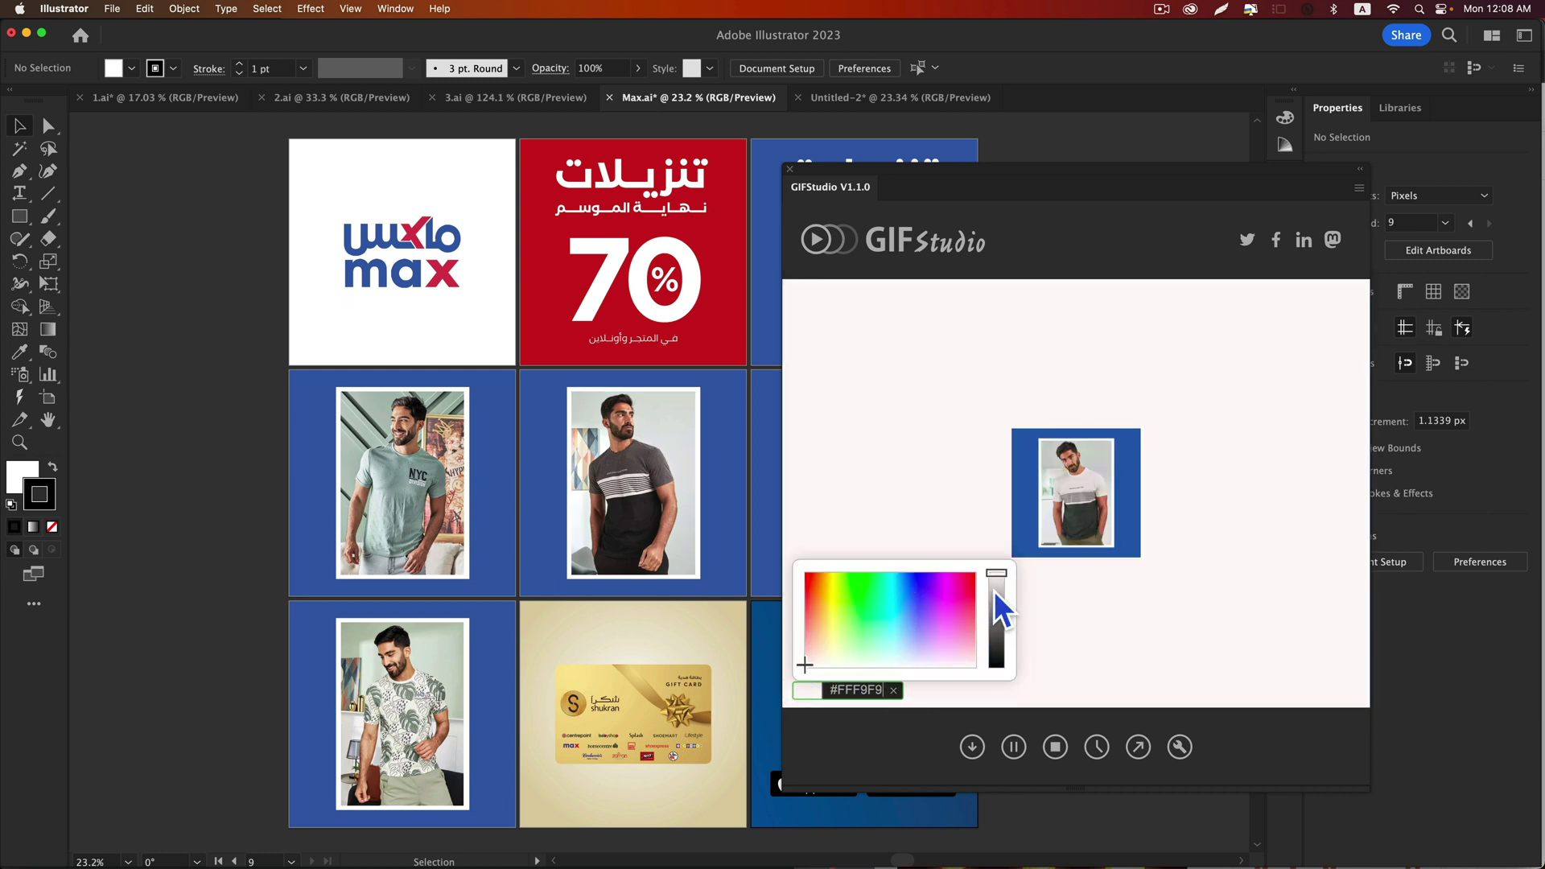
left_click(872, 428)
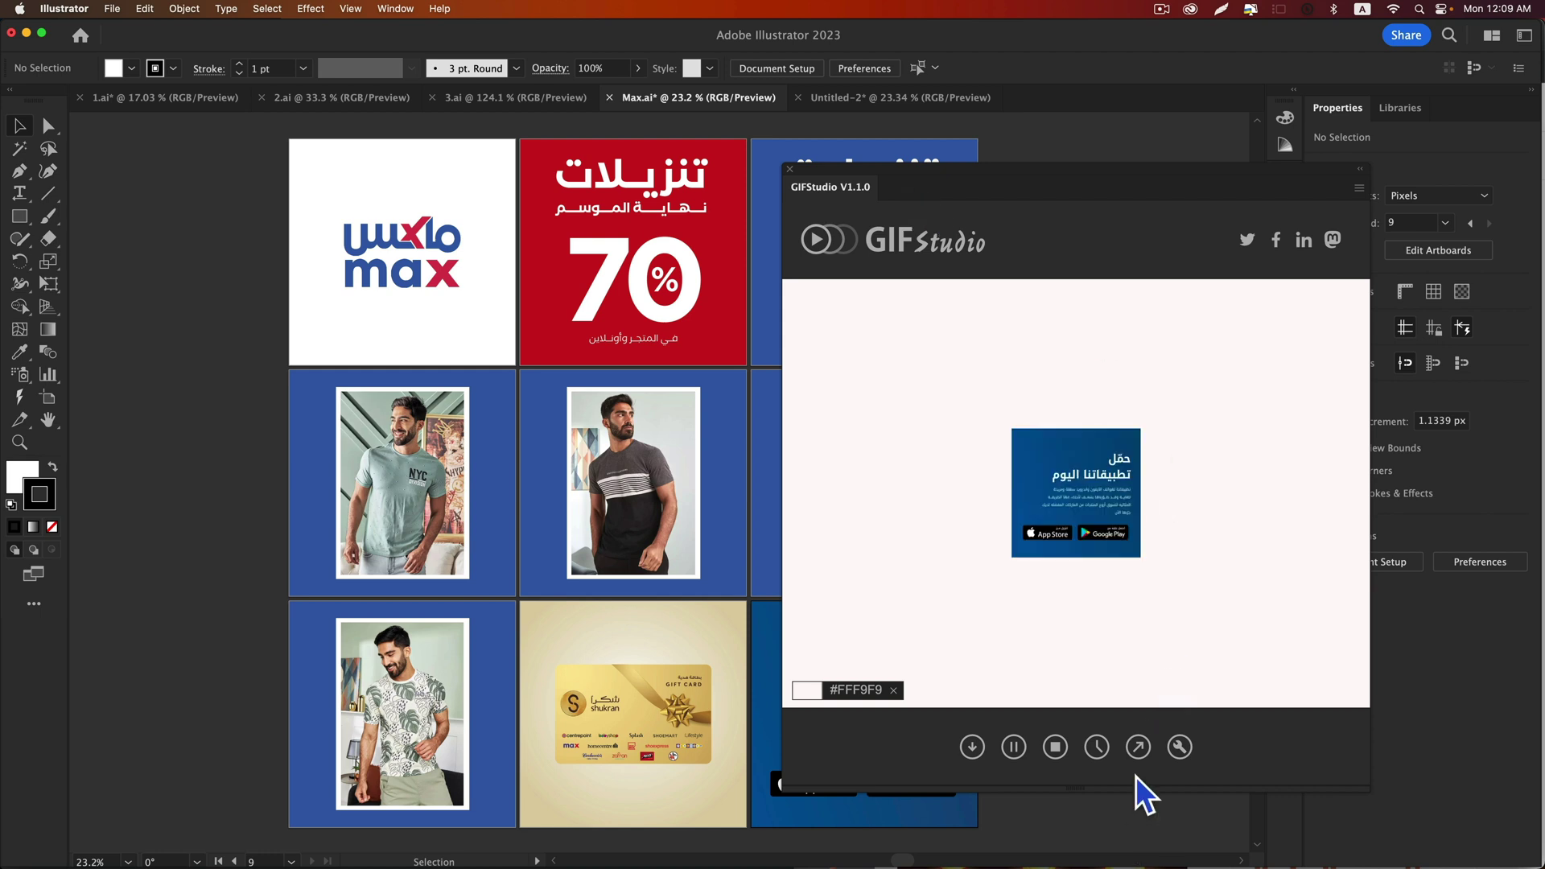
Export the animation as Max.gif and watch it in Finder's Quick Look
left_click(1138, 747)
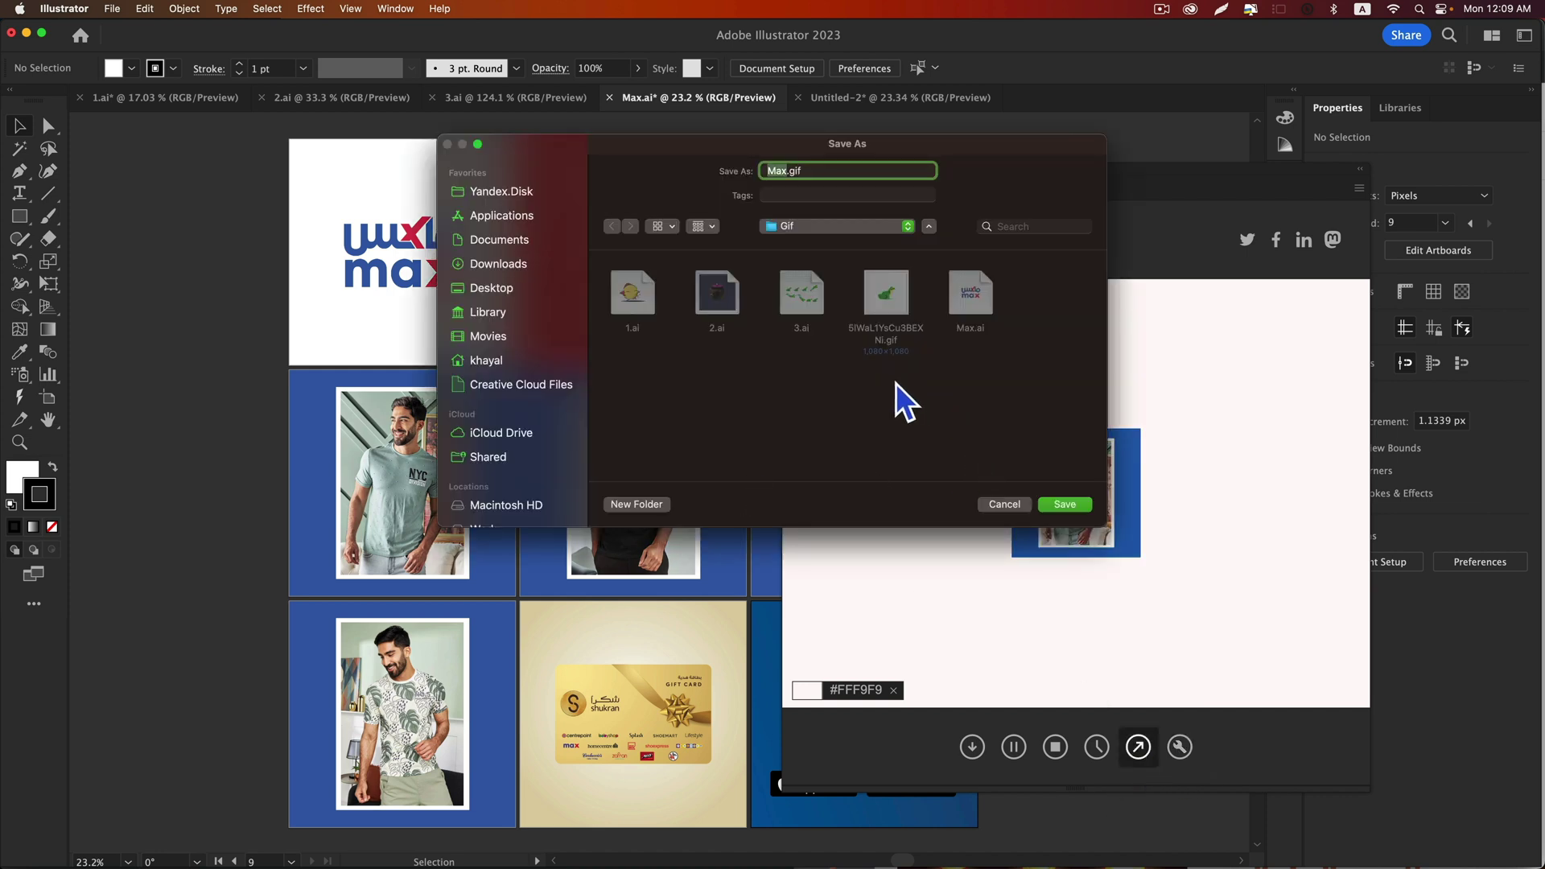
left_click(1049, 504)
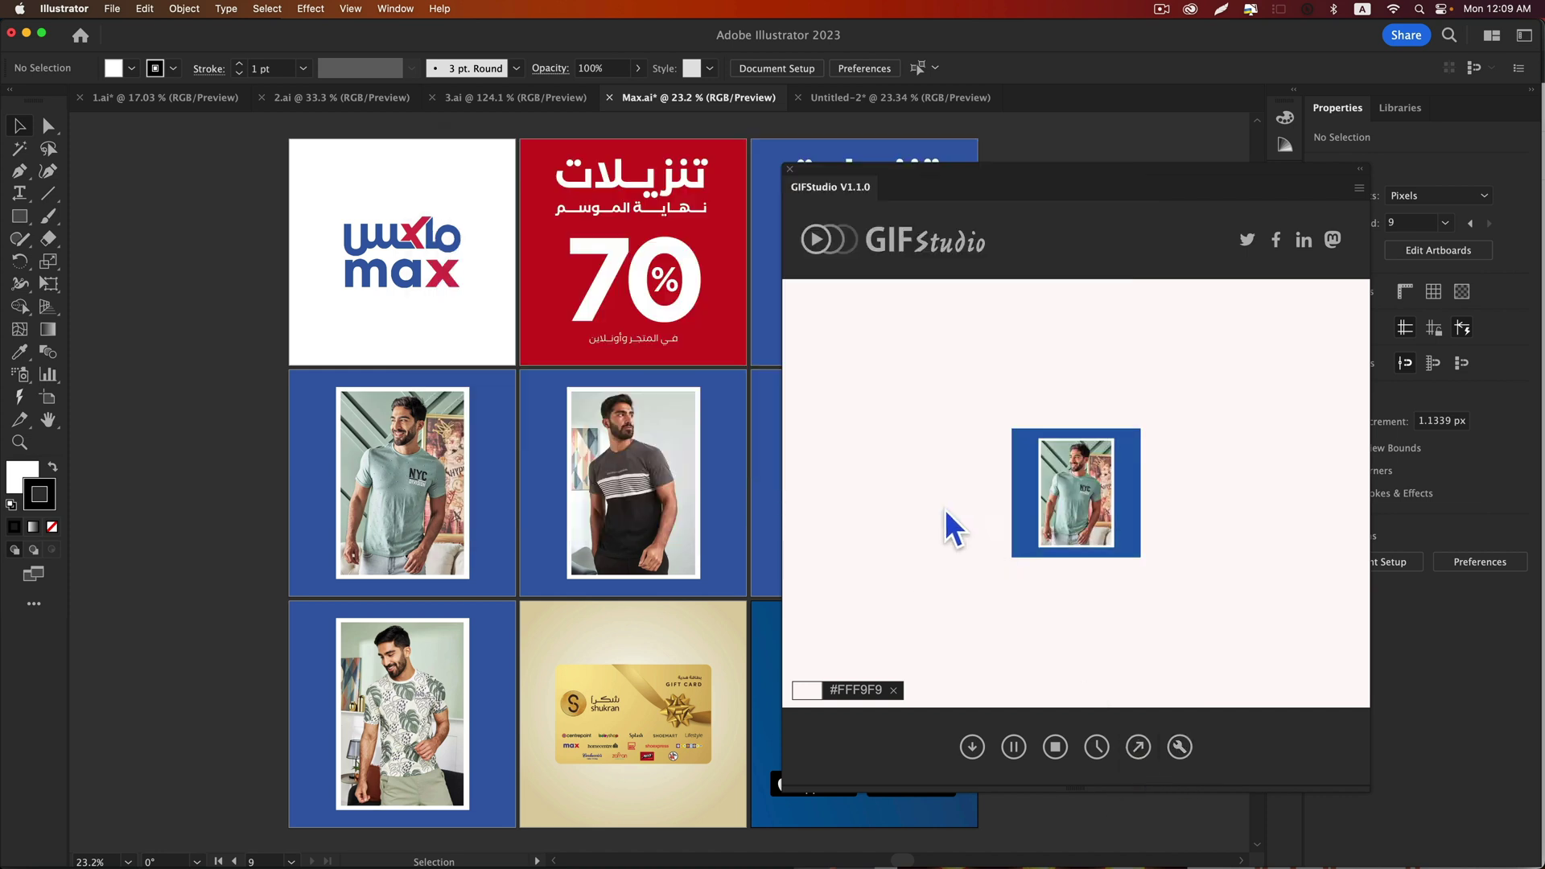
key("super+Tab")
key("super+shift+Tab")
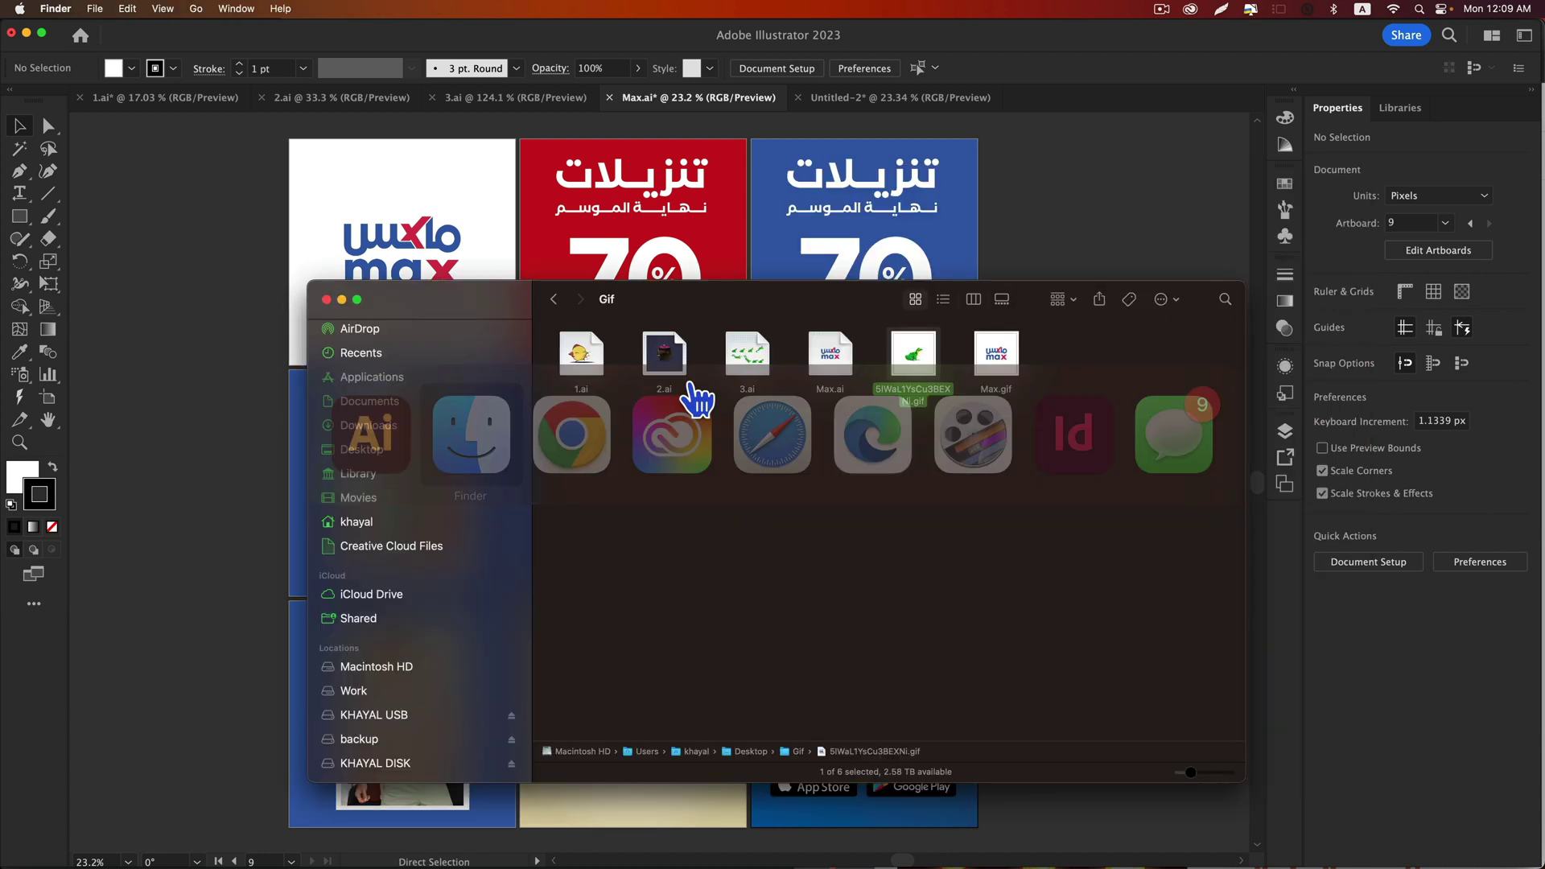
left_click(994, 402)
key("space")
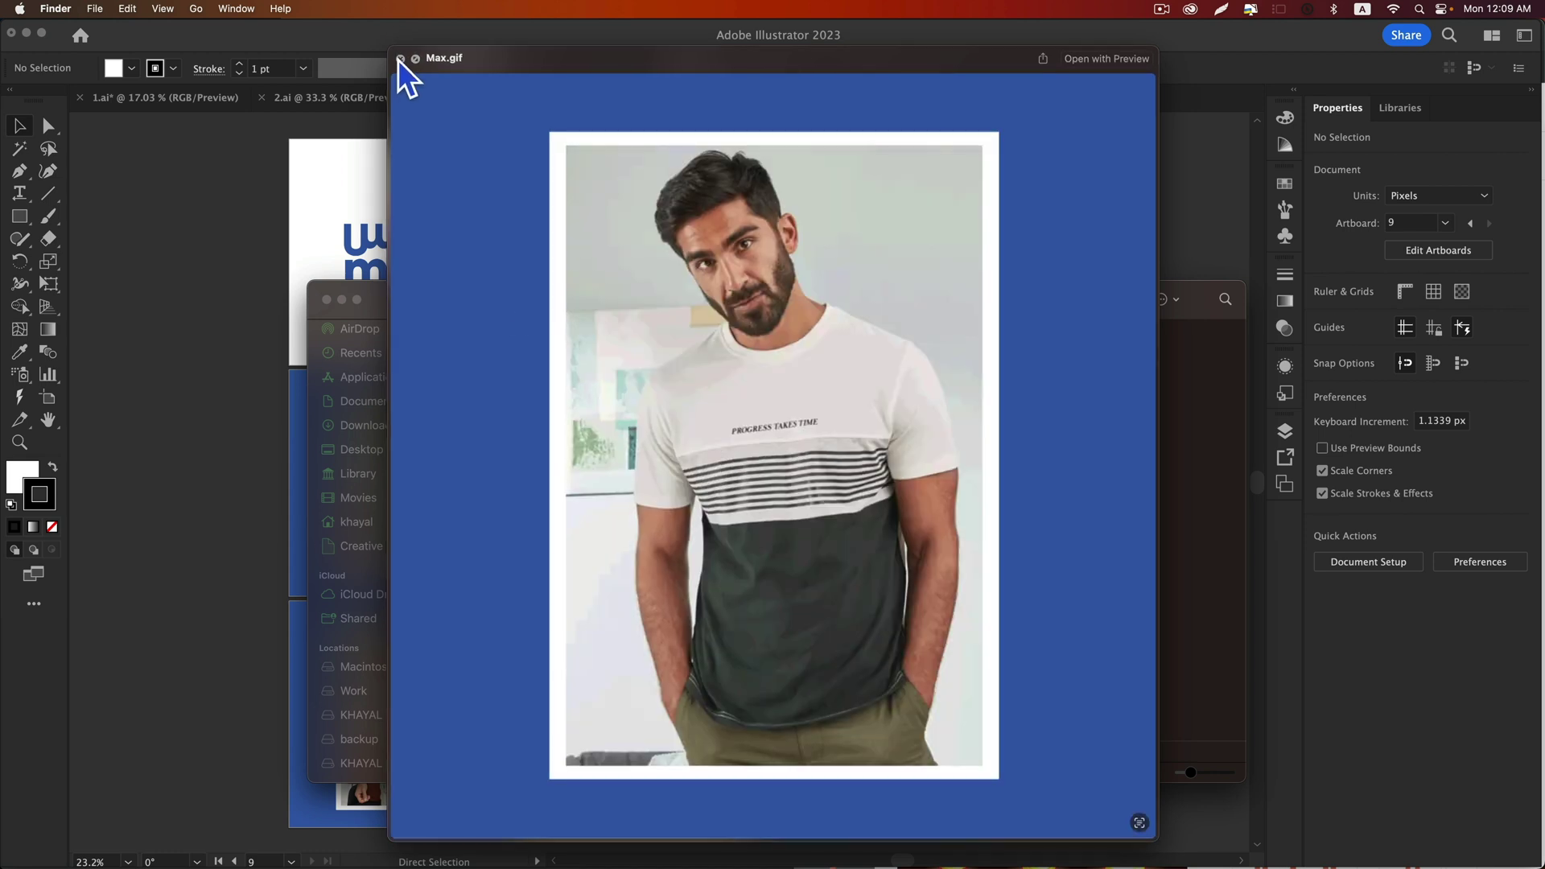
left_click(400, 59)
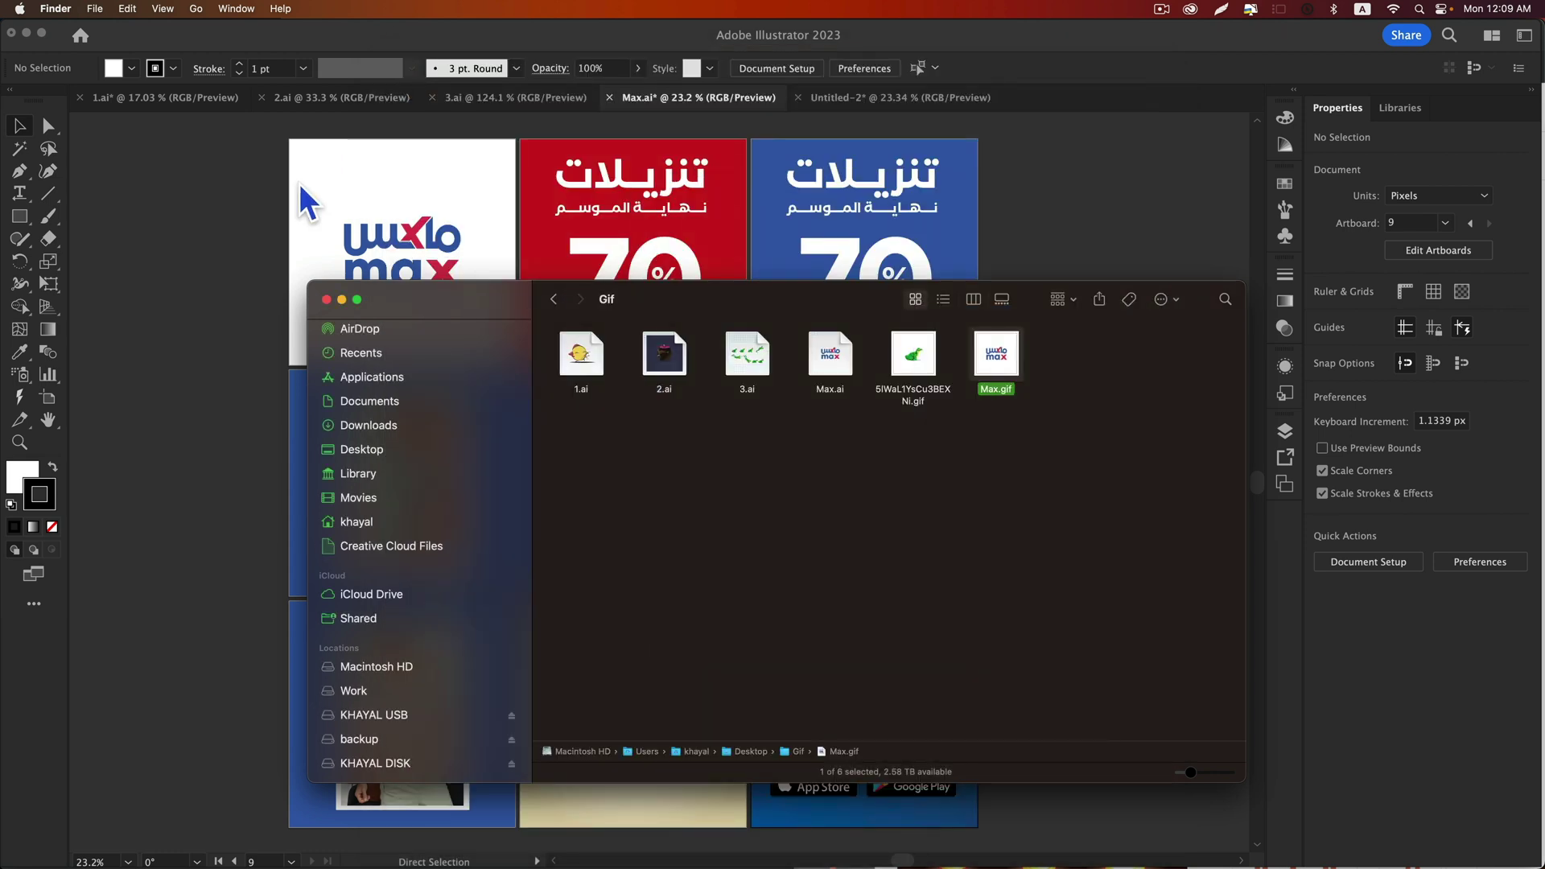
Try moving the max logo off the first artboard, then undo the move
left_click(314, 191)
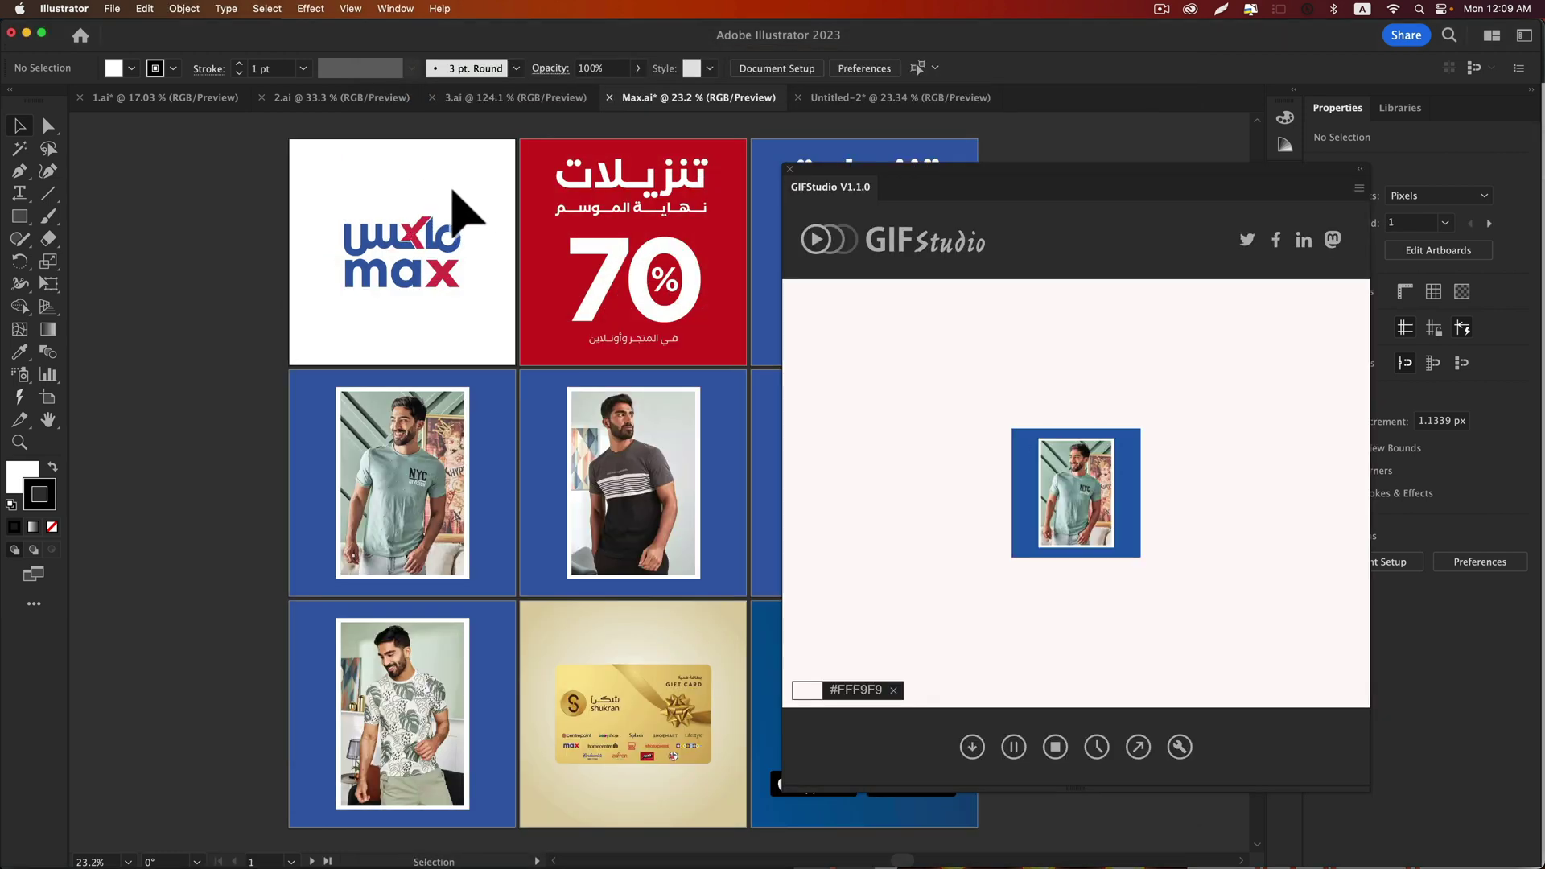
mouse_move(414, 300)
left_mouse_down()
mouse_move(193, 286)
mouse_move(185, 262)
left_mouse_up()
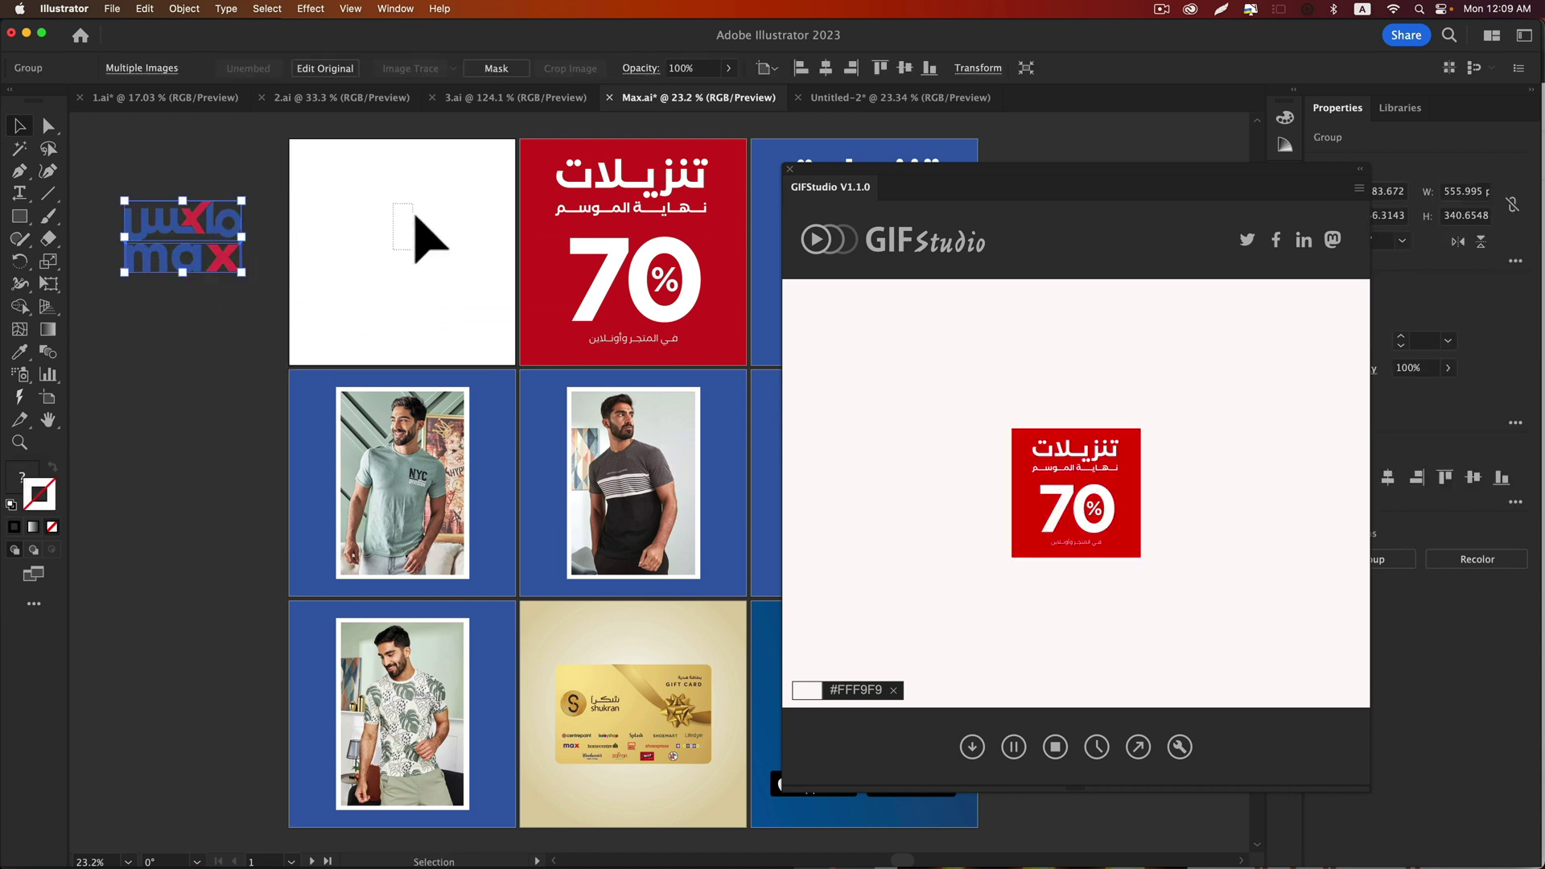
left_click(414, 237)
key("ctrl+z")
left_click(306, 209)
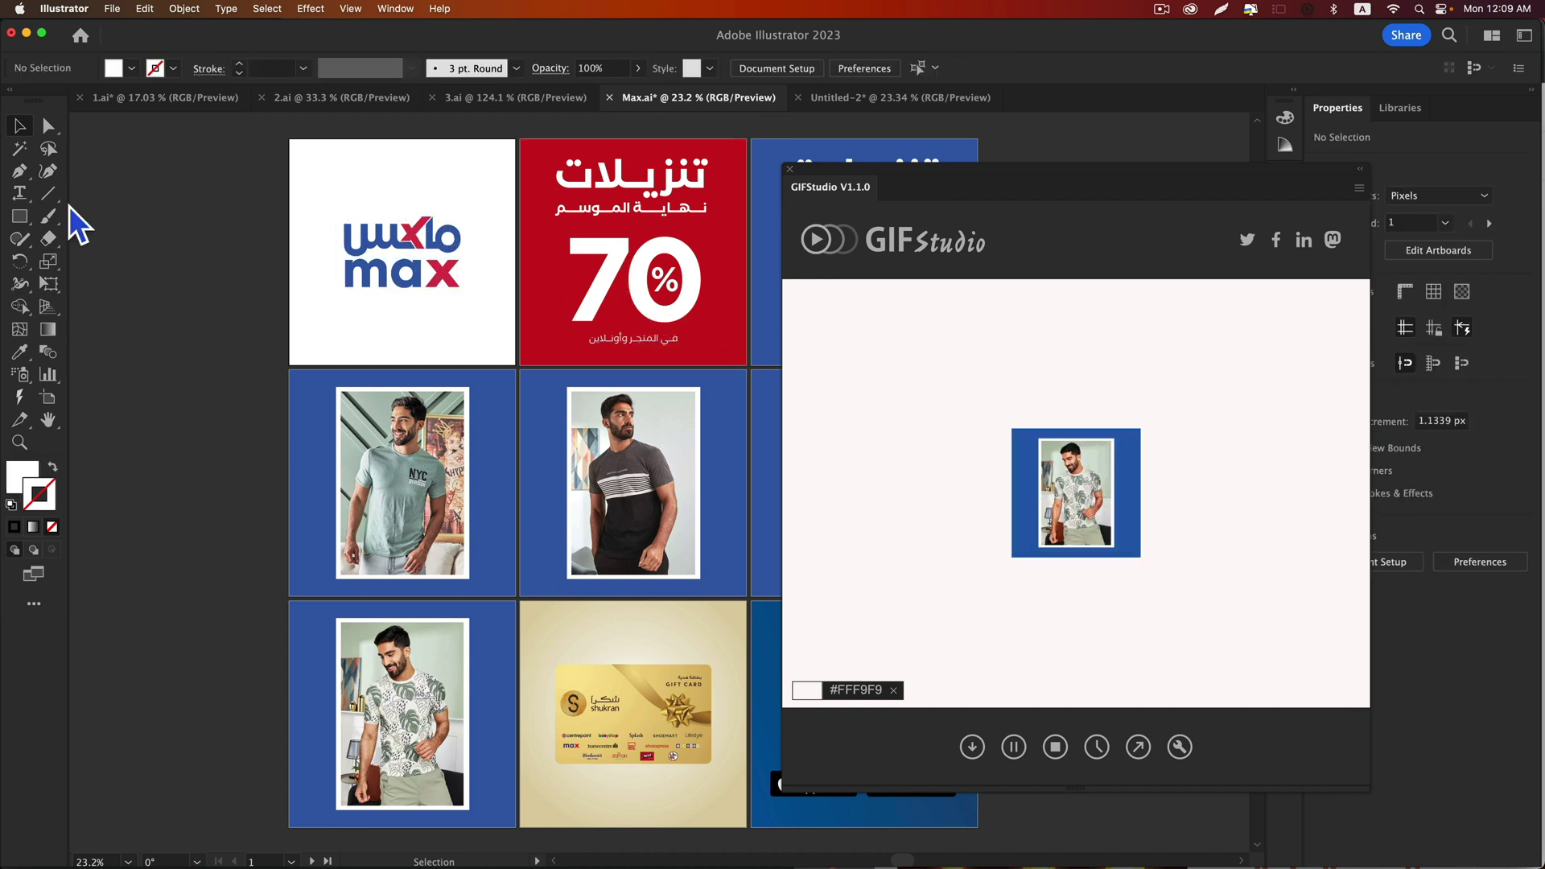
Draw a white rectangle covering the first artboard and send it behind the logo
left_click(21, 216)
left_click_drag(291, 139, 516, 364)
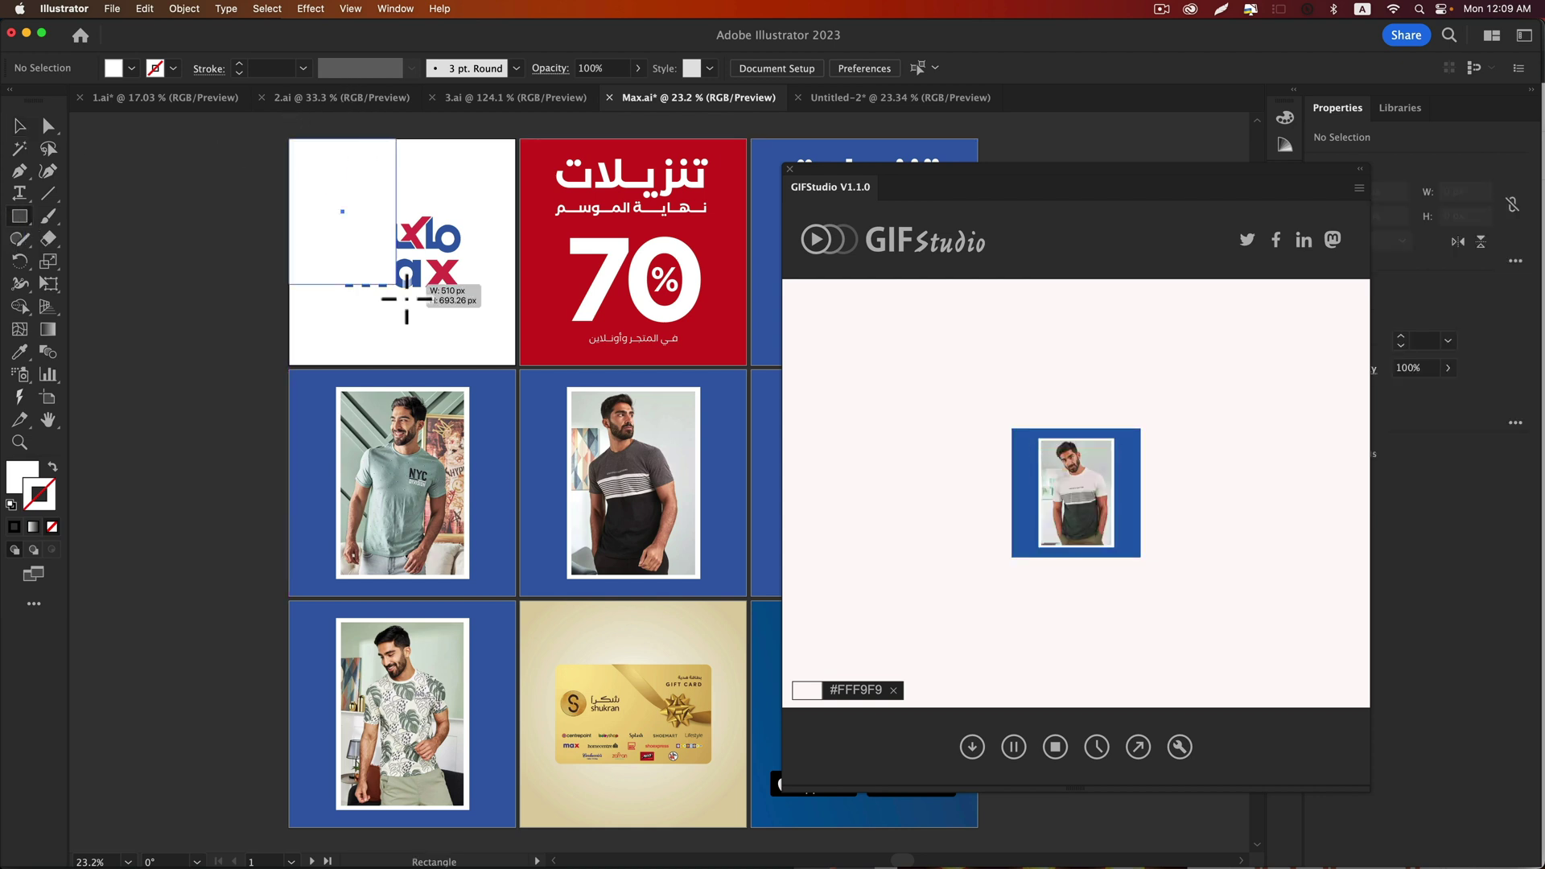
key("v")
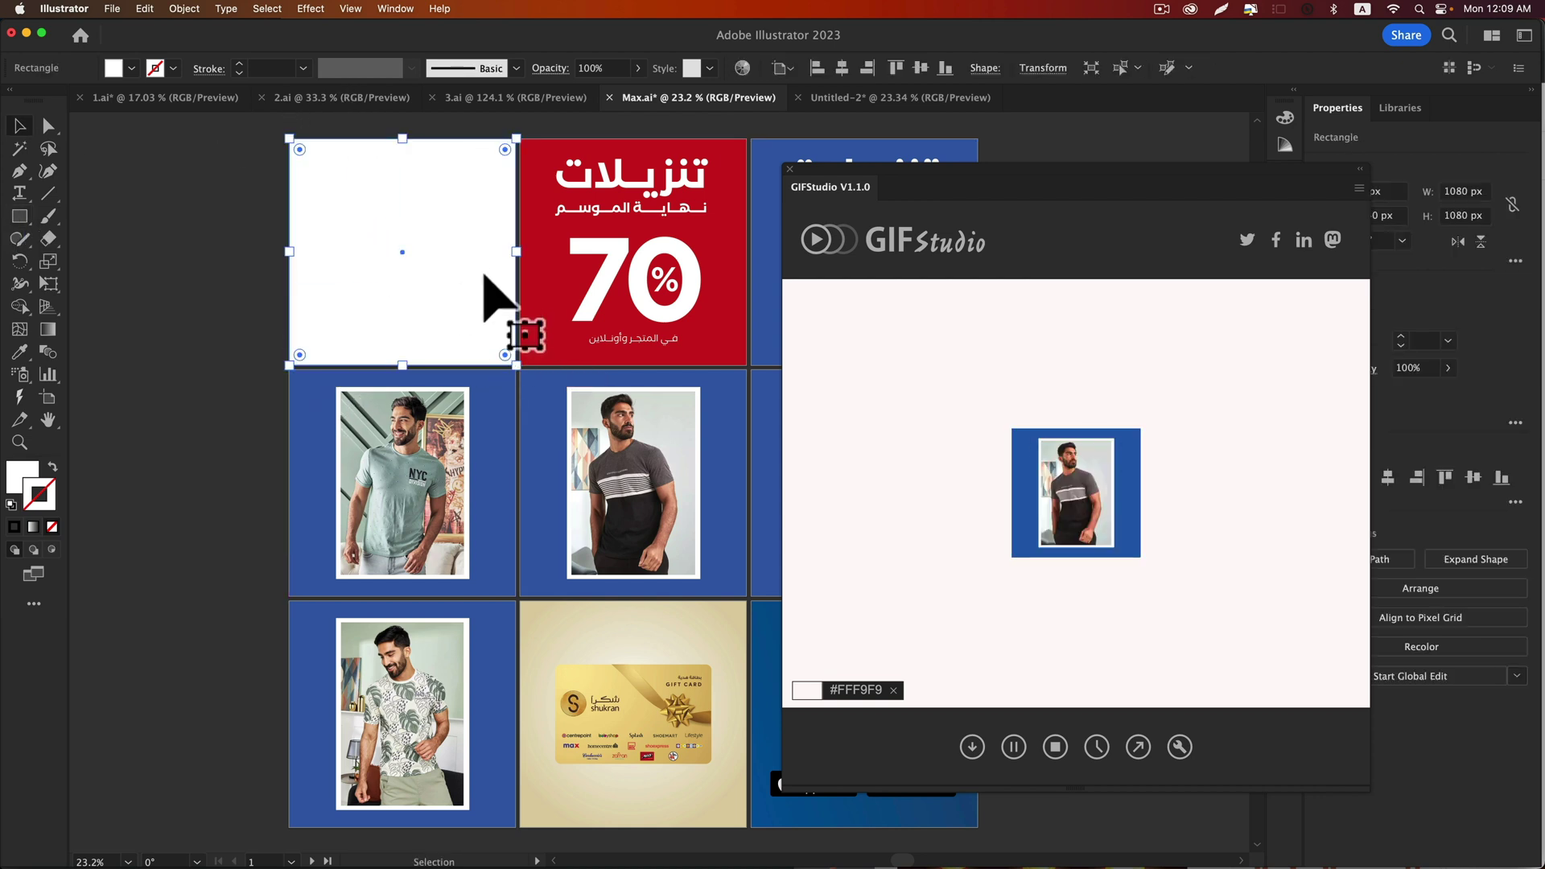
right_click(486, 272)
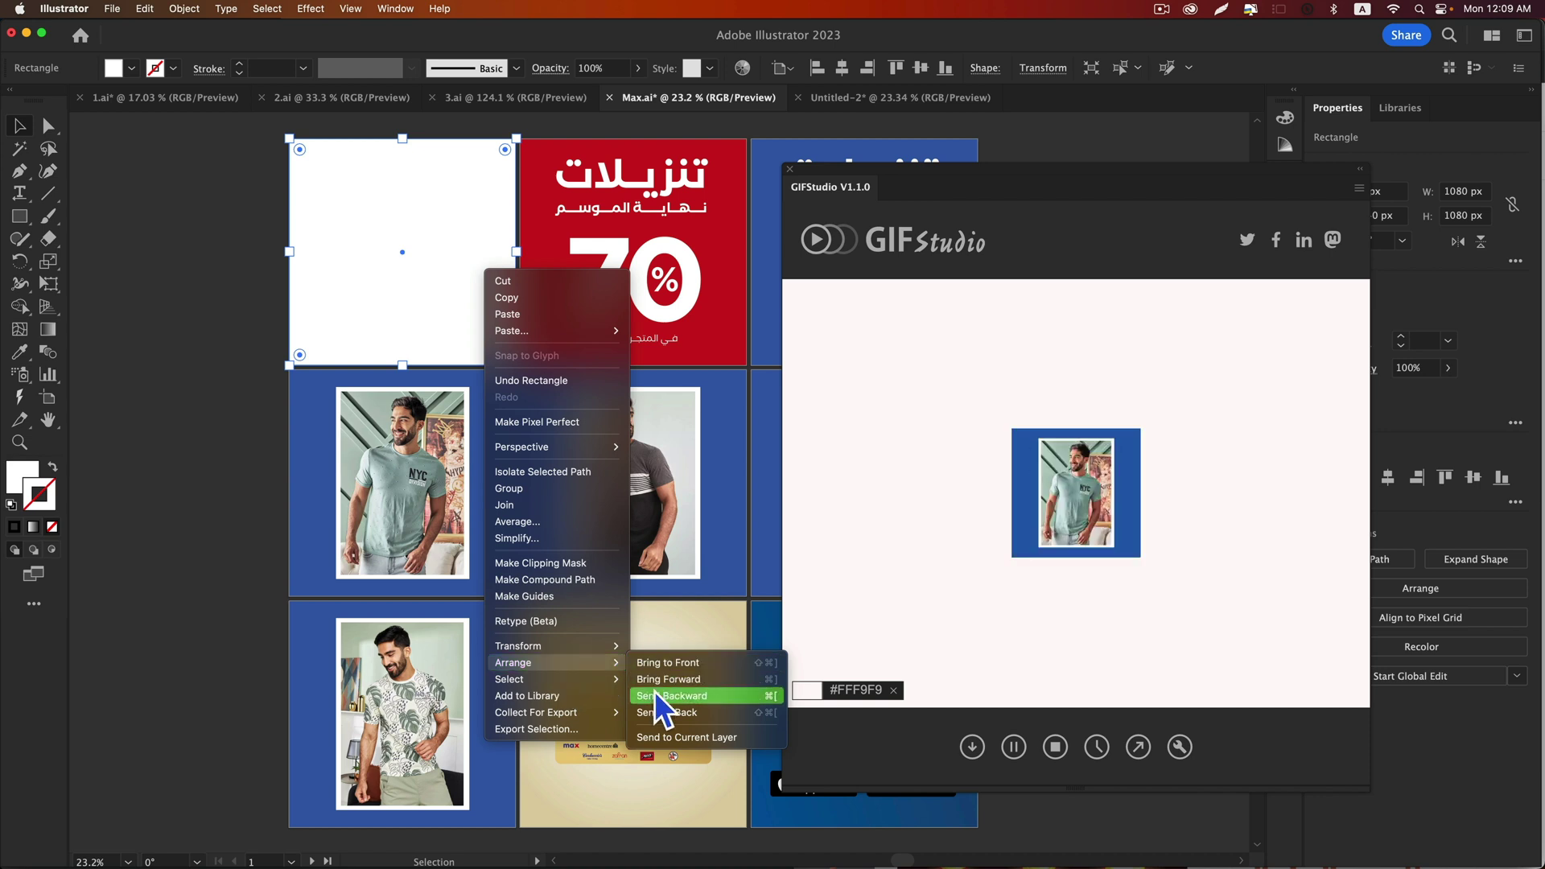
left_click(658, 712)
left_click(172, 224)
Re-centre the max logo on the white background and deselect it
left_click(334, 193)
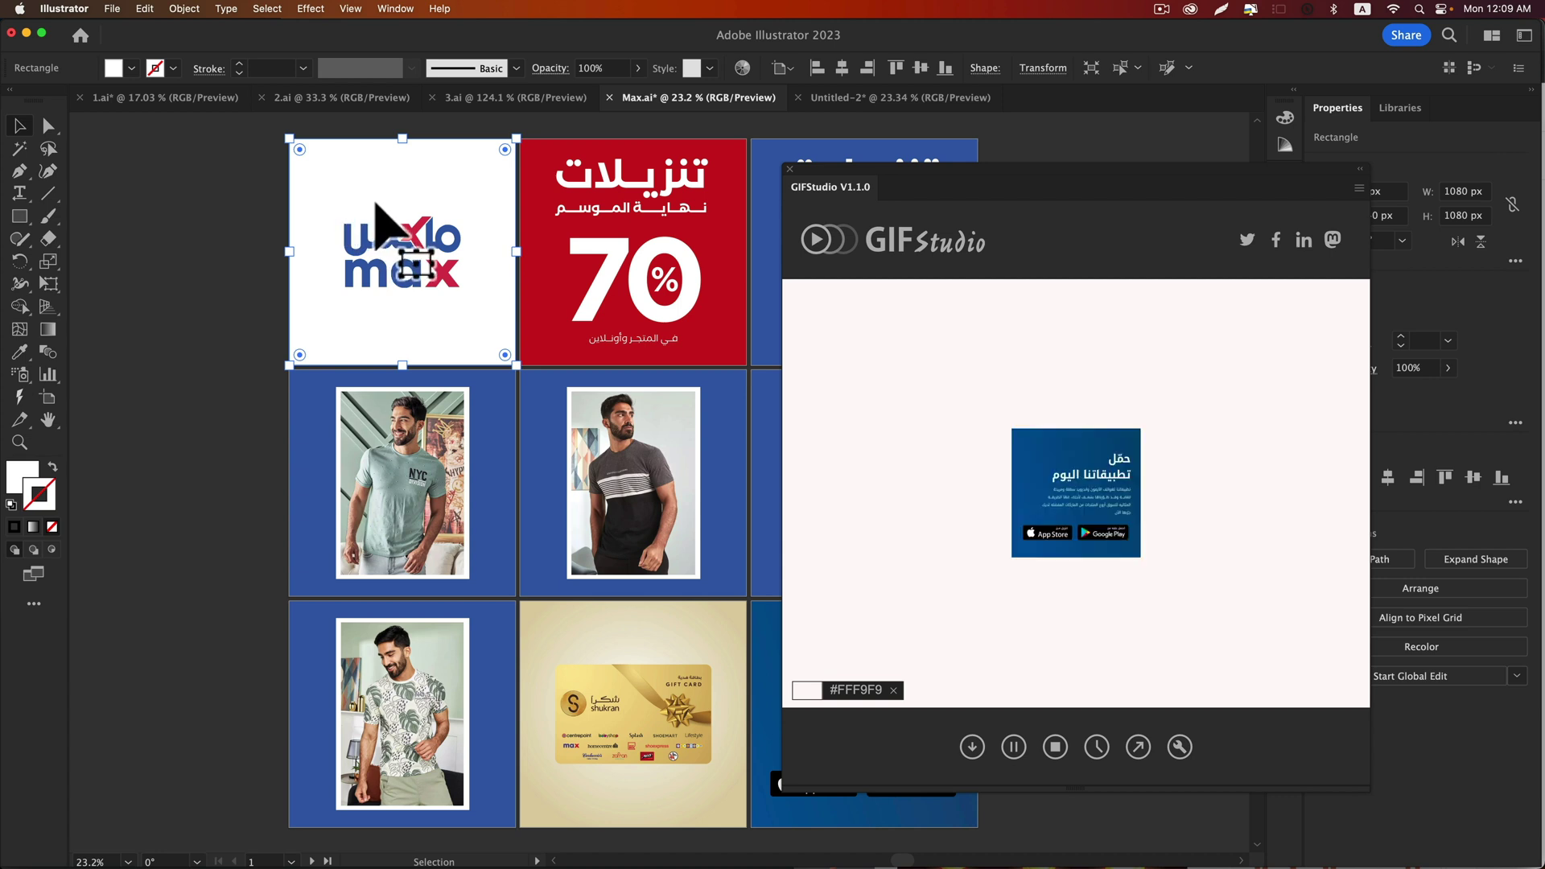
mouse_move(438, 259)
left_mouse_down()
mouse_move(430, 291)
mouse_move(429, 272)
left_mouse_up()
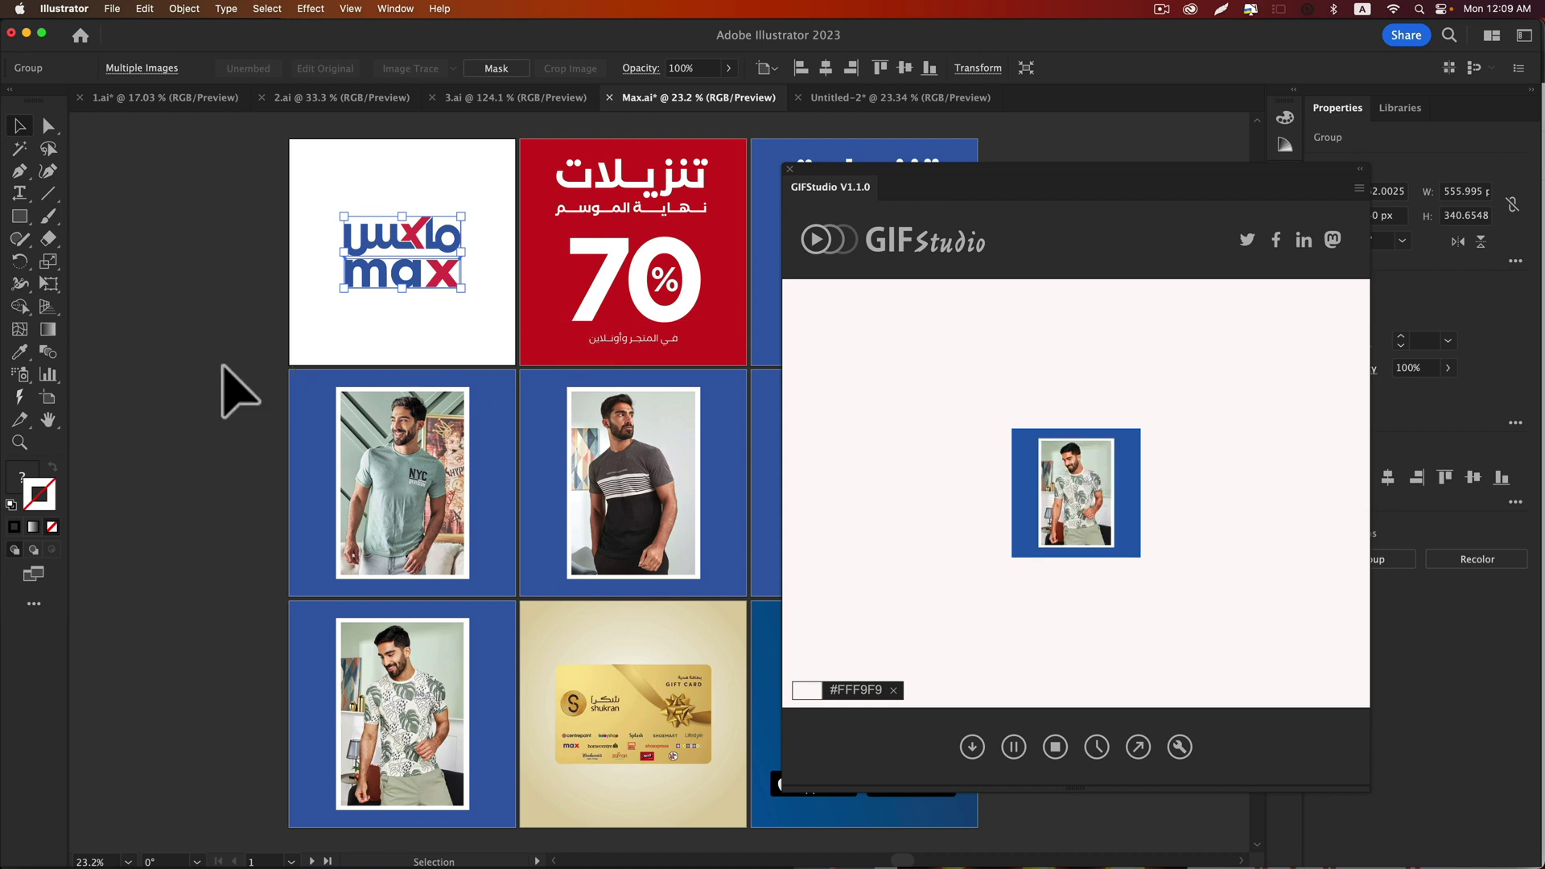
left_click(223, 364)
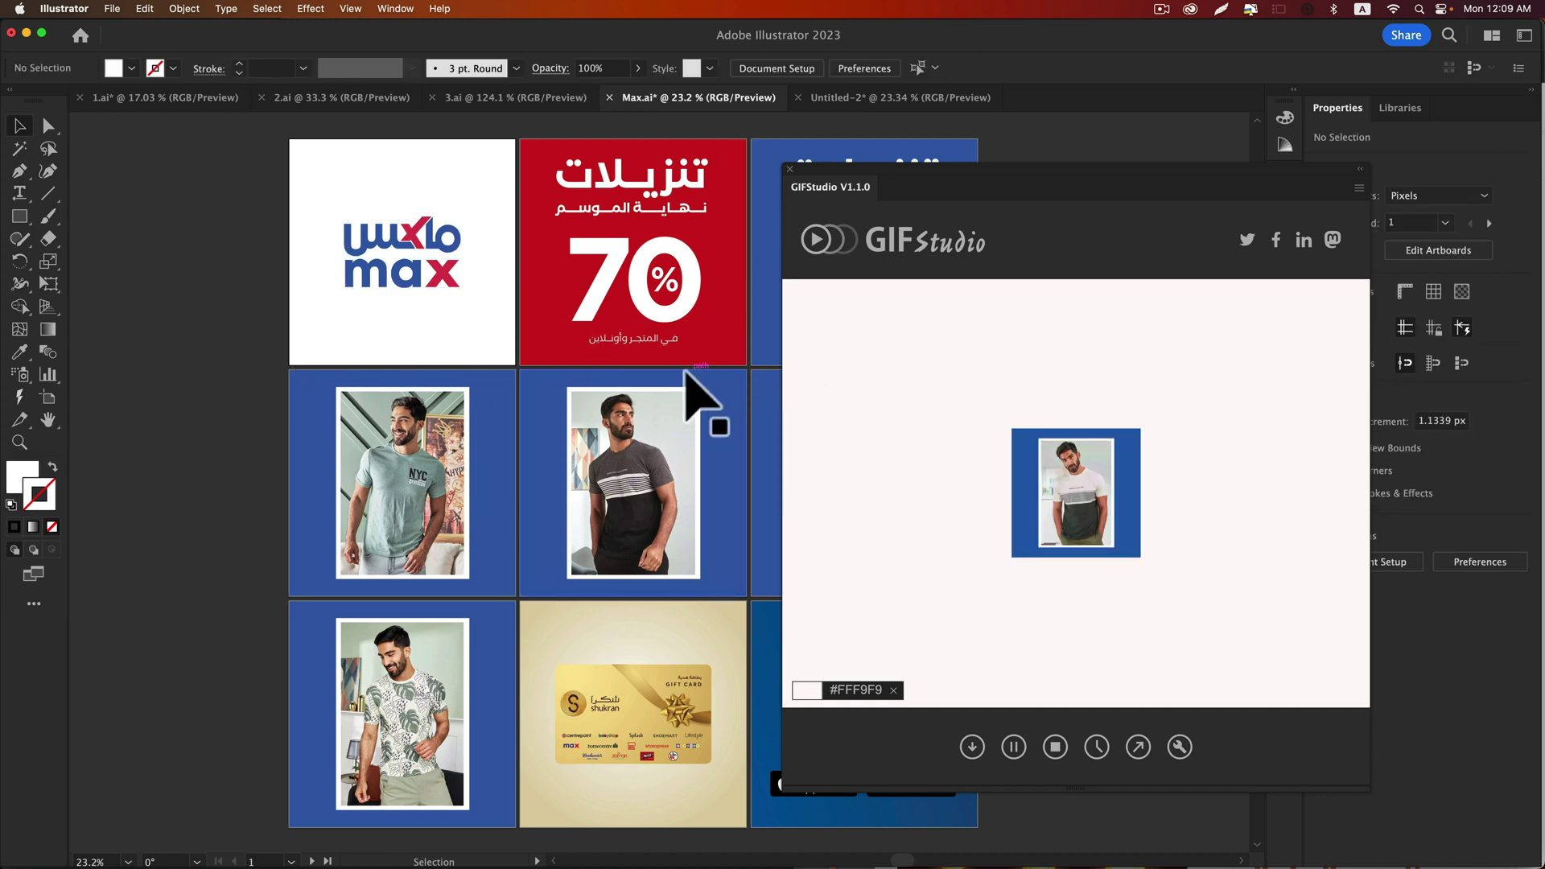
key("super+Tab")
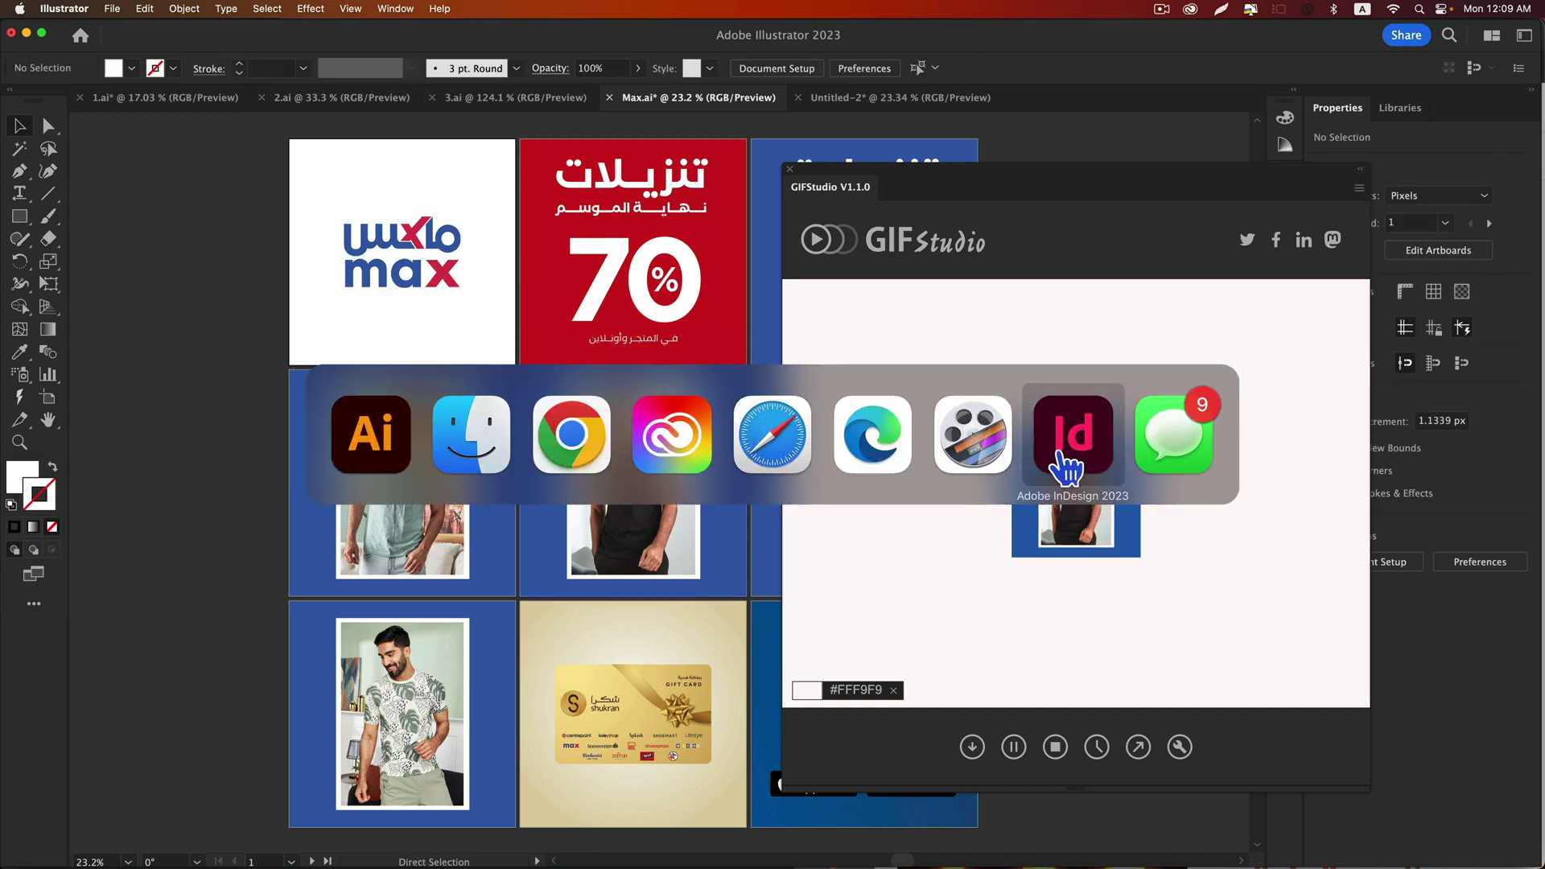
In InDesign, place Max.gif from Desktop > Gif in a frame on the page
left_click(1064, 467)
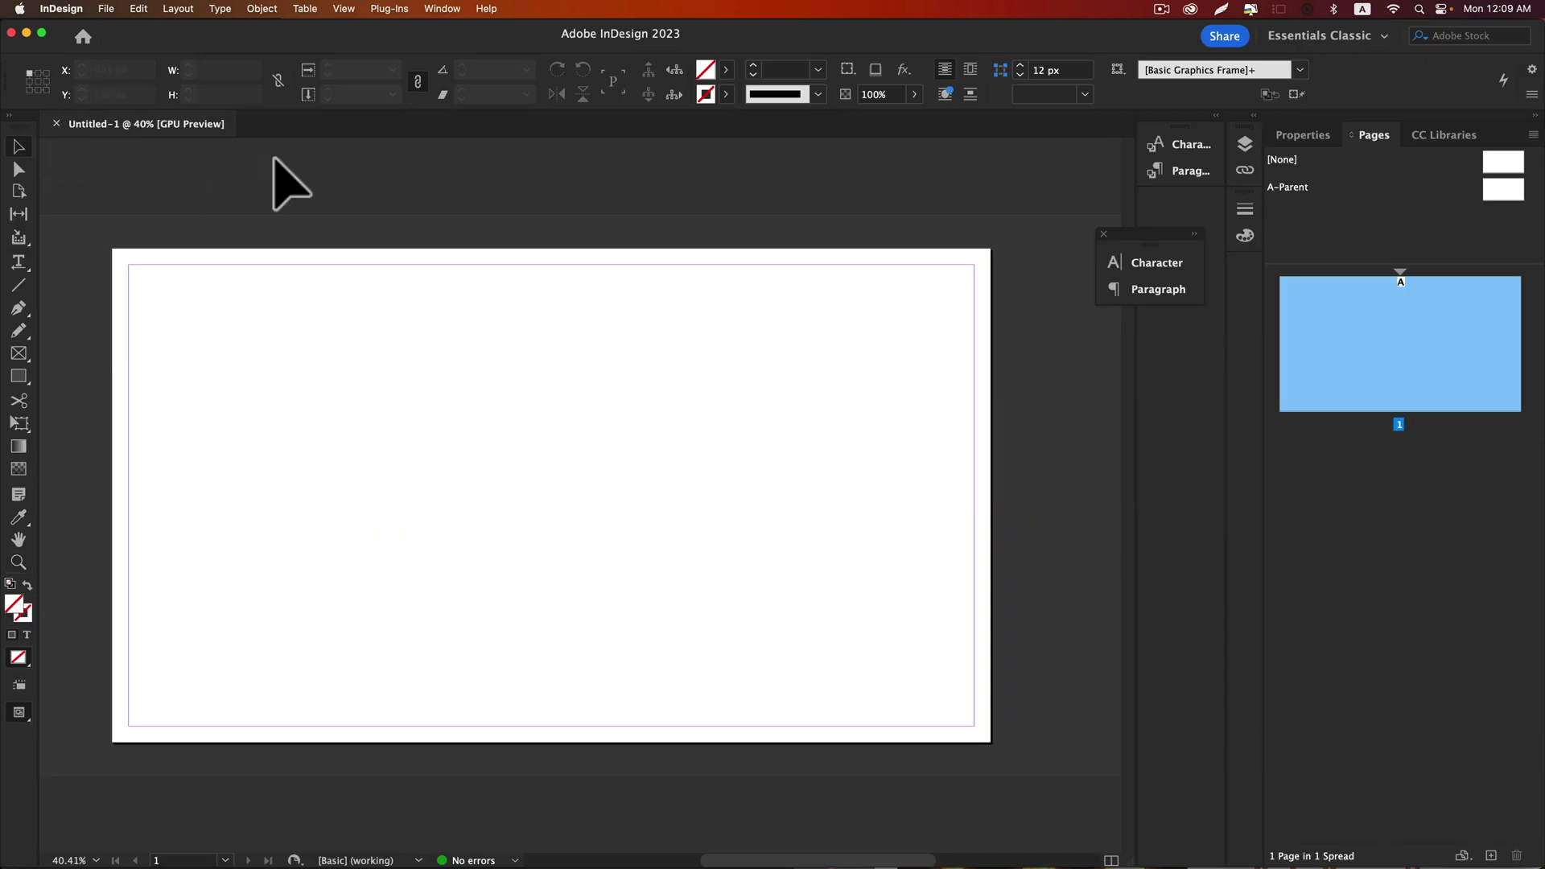
left_click(106, 10)
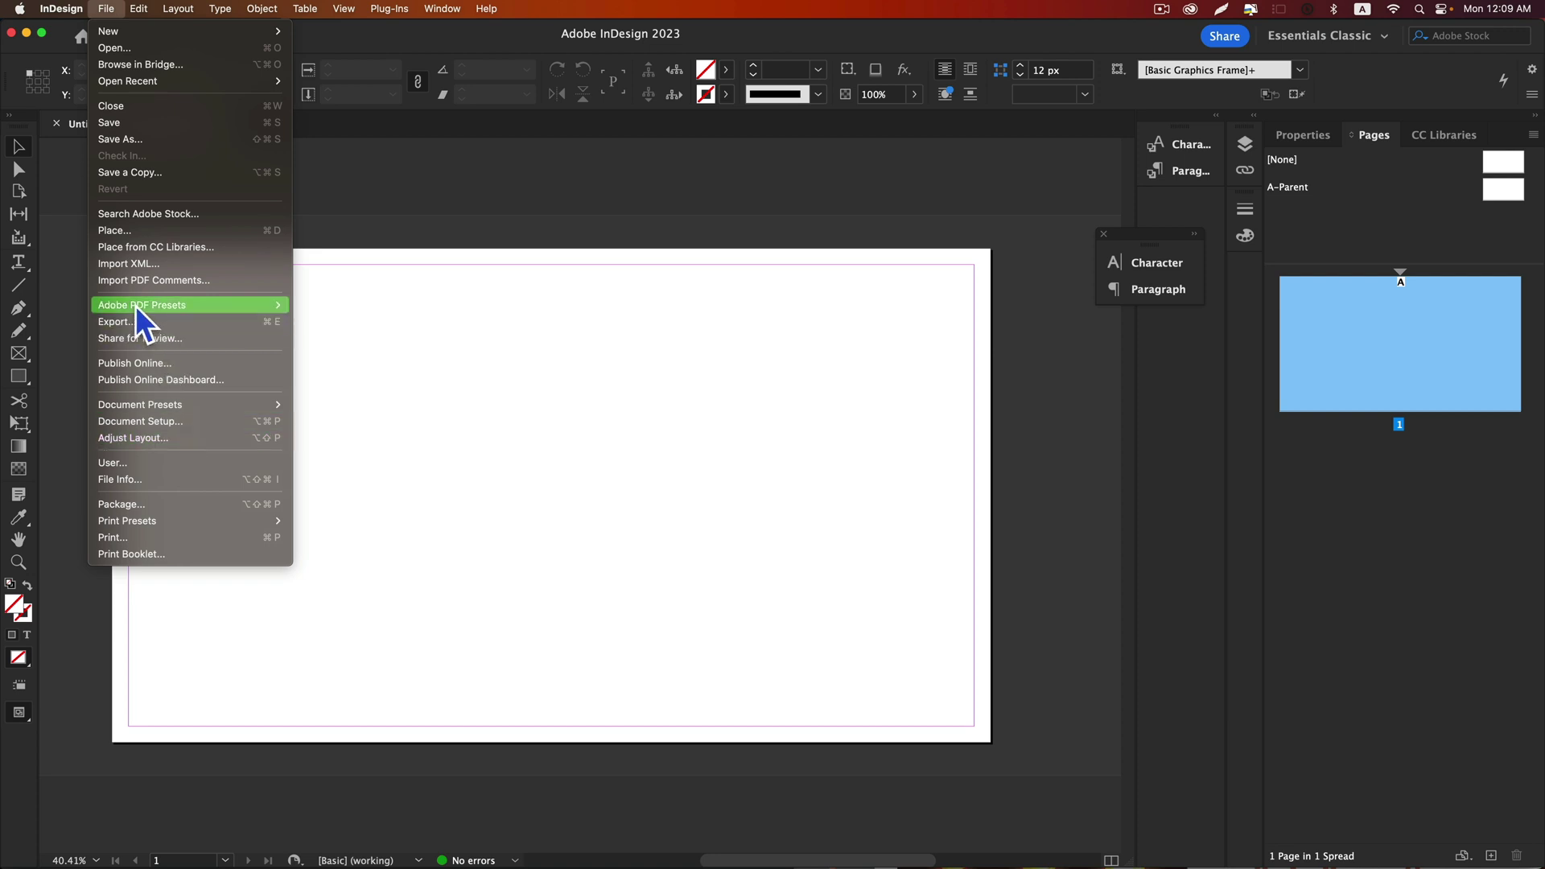
left_click(117, 231)
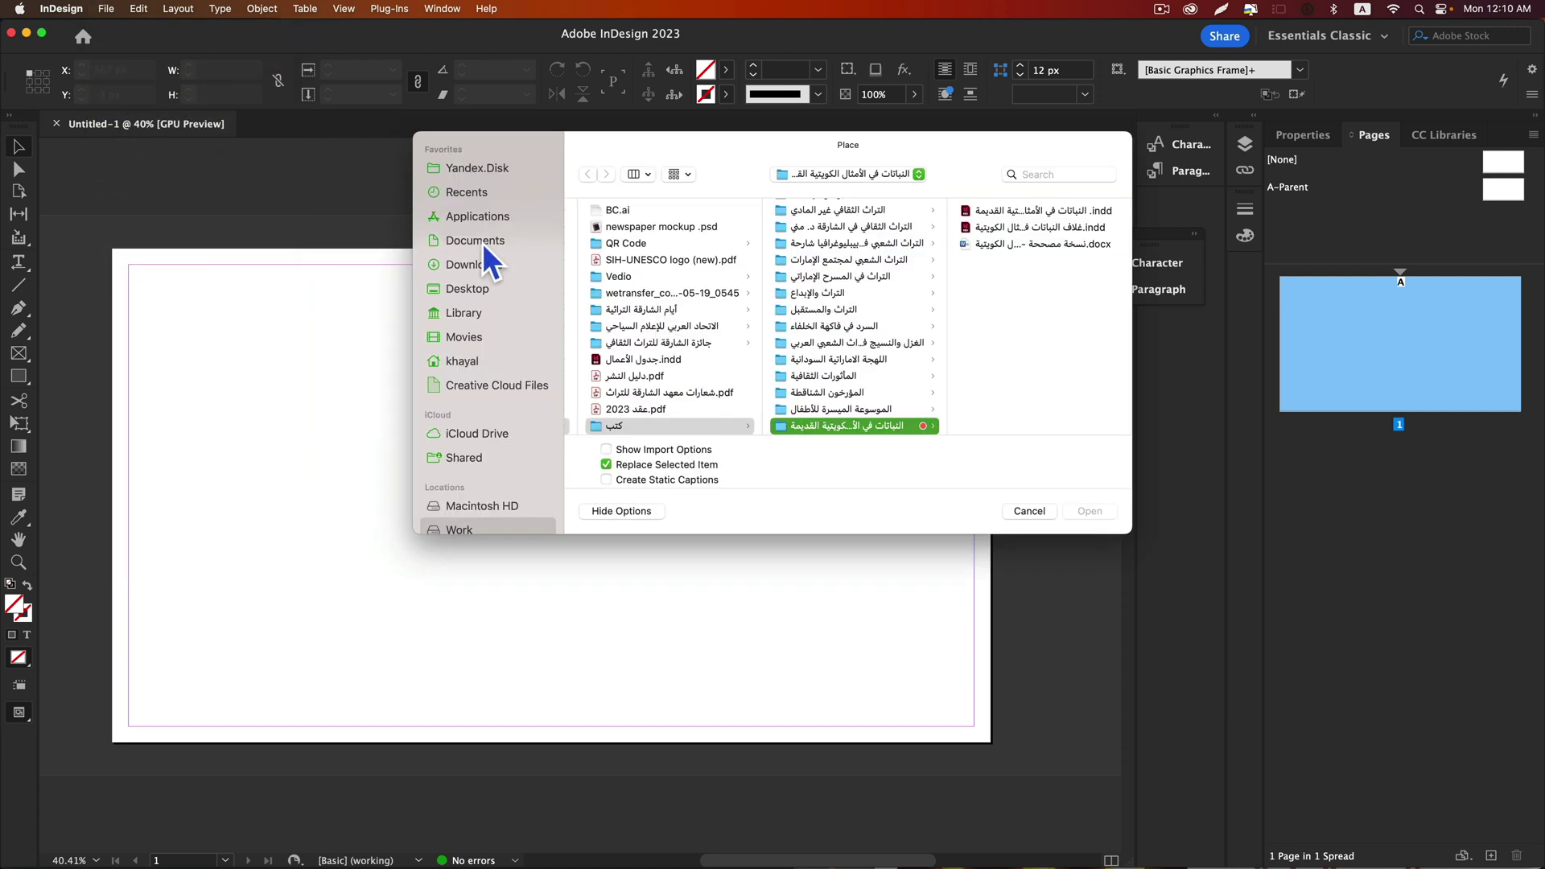
left_click(467, 290)
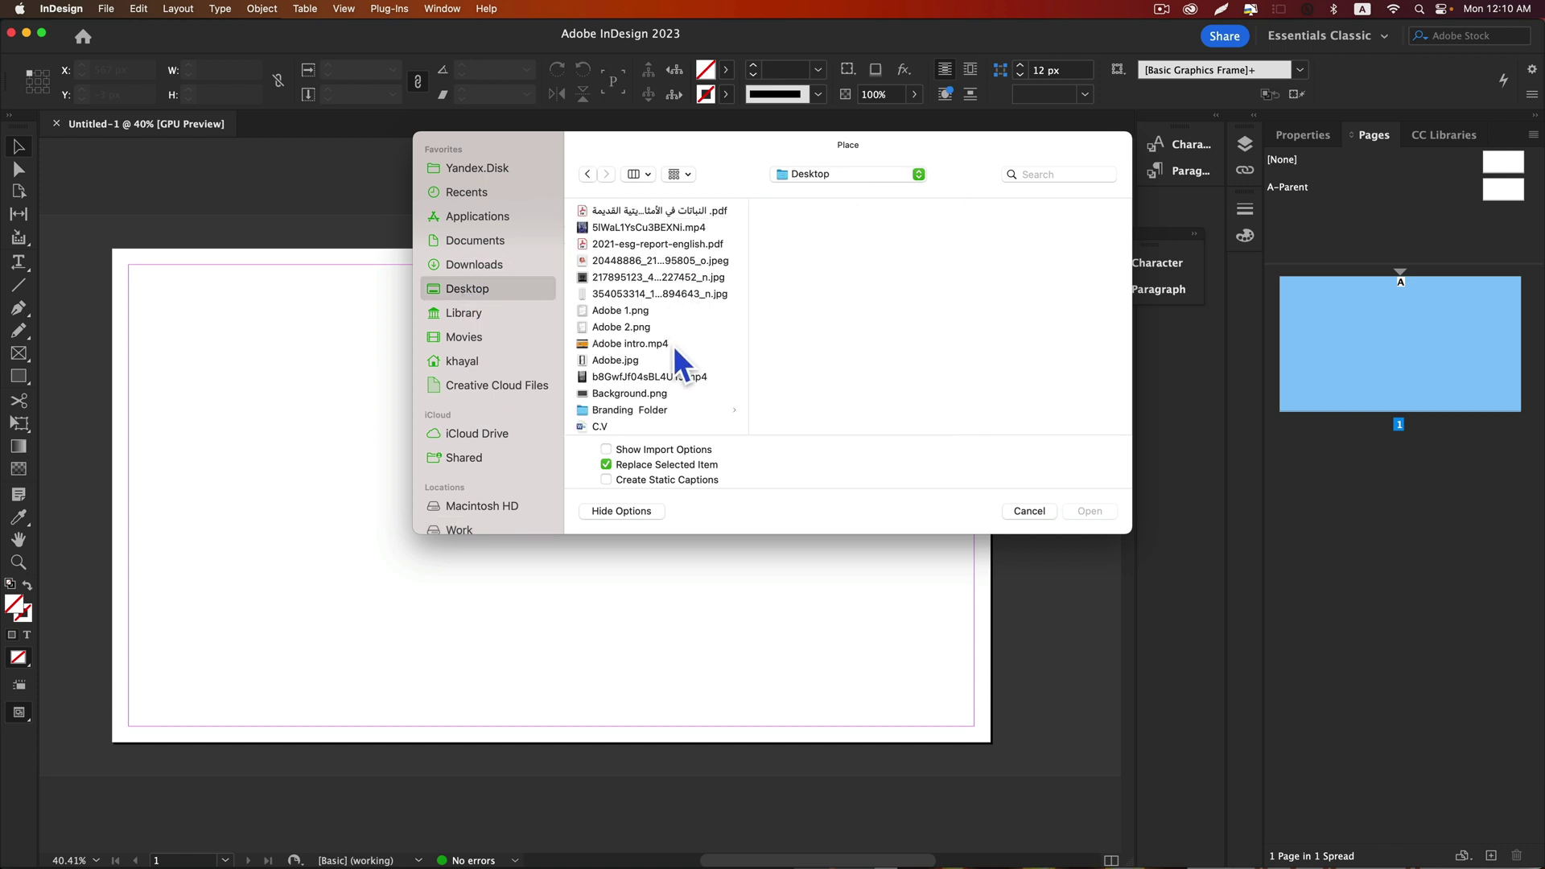
scroll(641, 385, "down", 5)
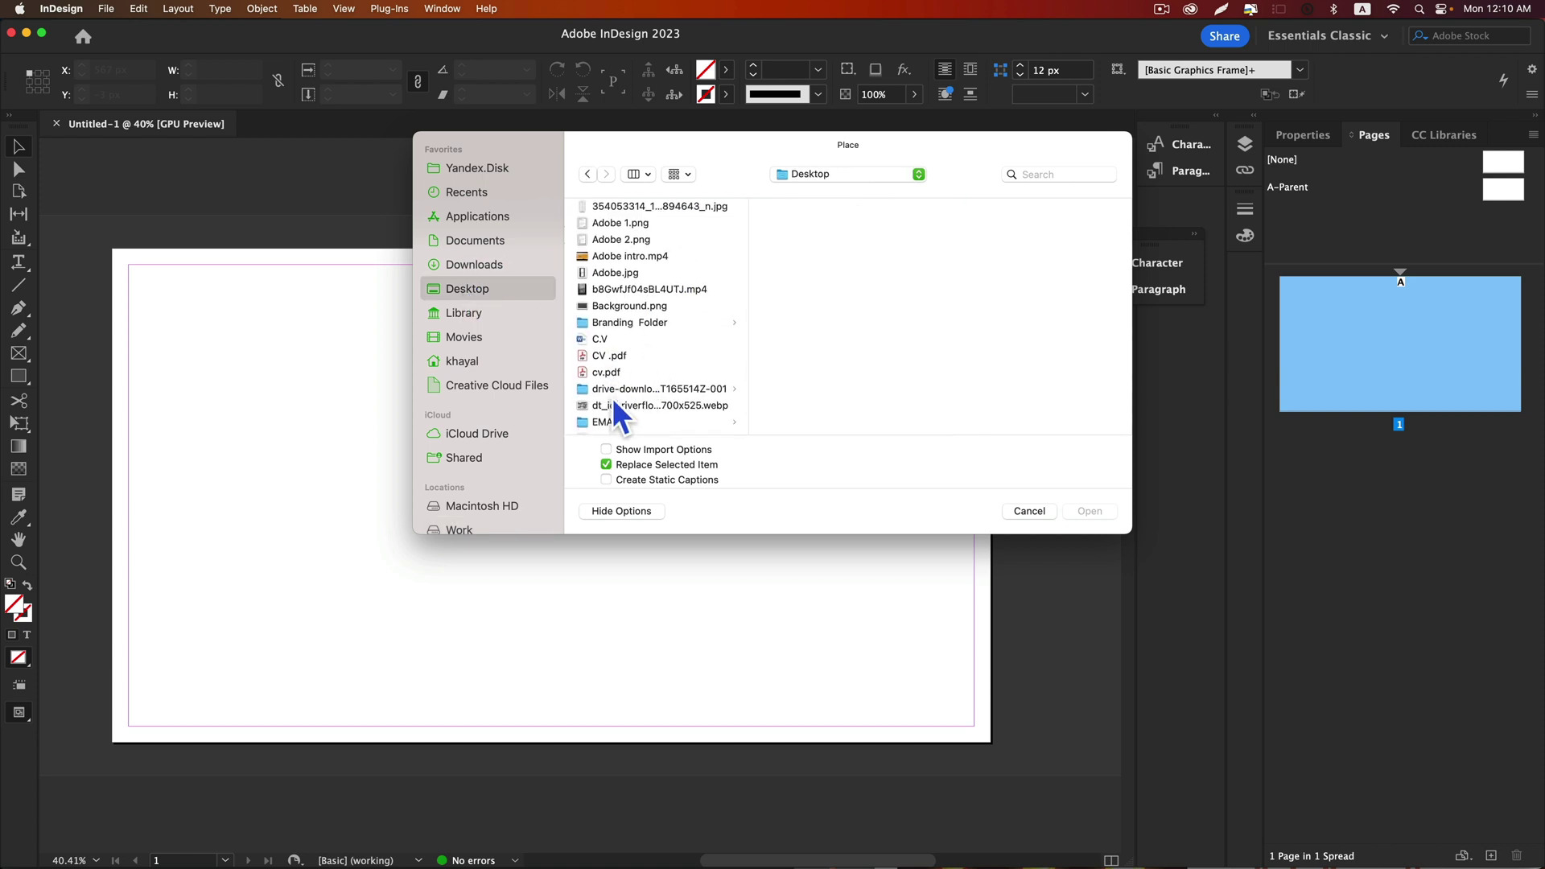
scroll(654, 373, "down", 3)
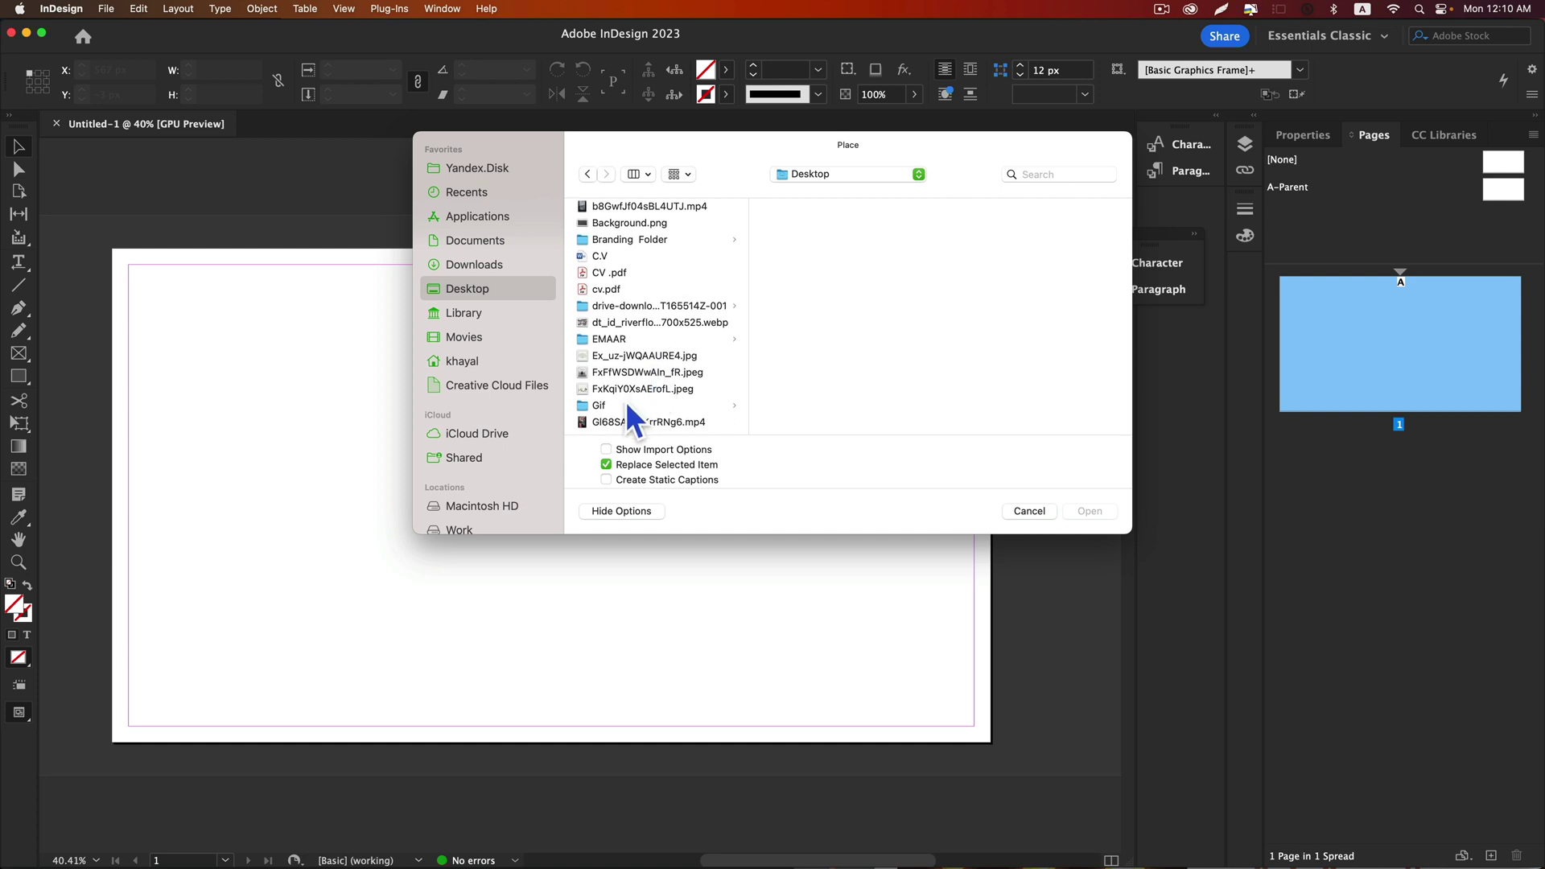
left_click(654, 406)
left_click(817, 296)
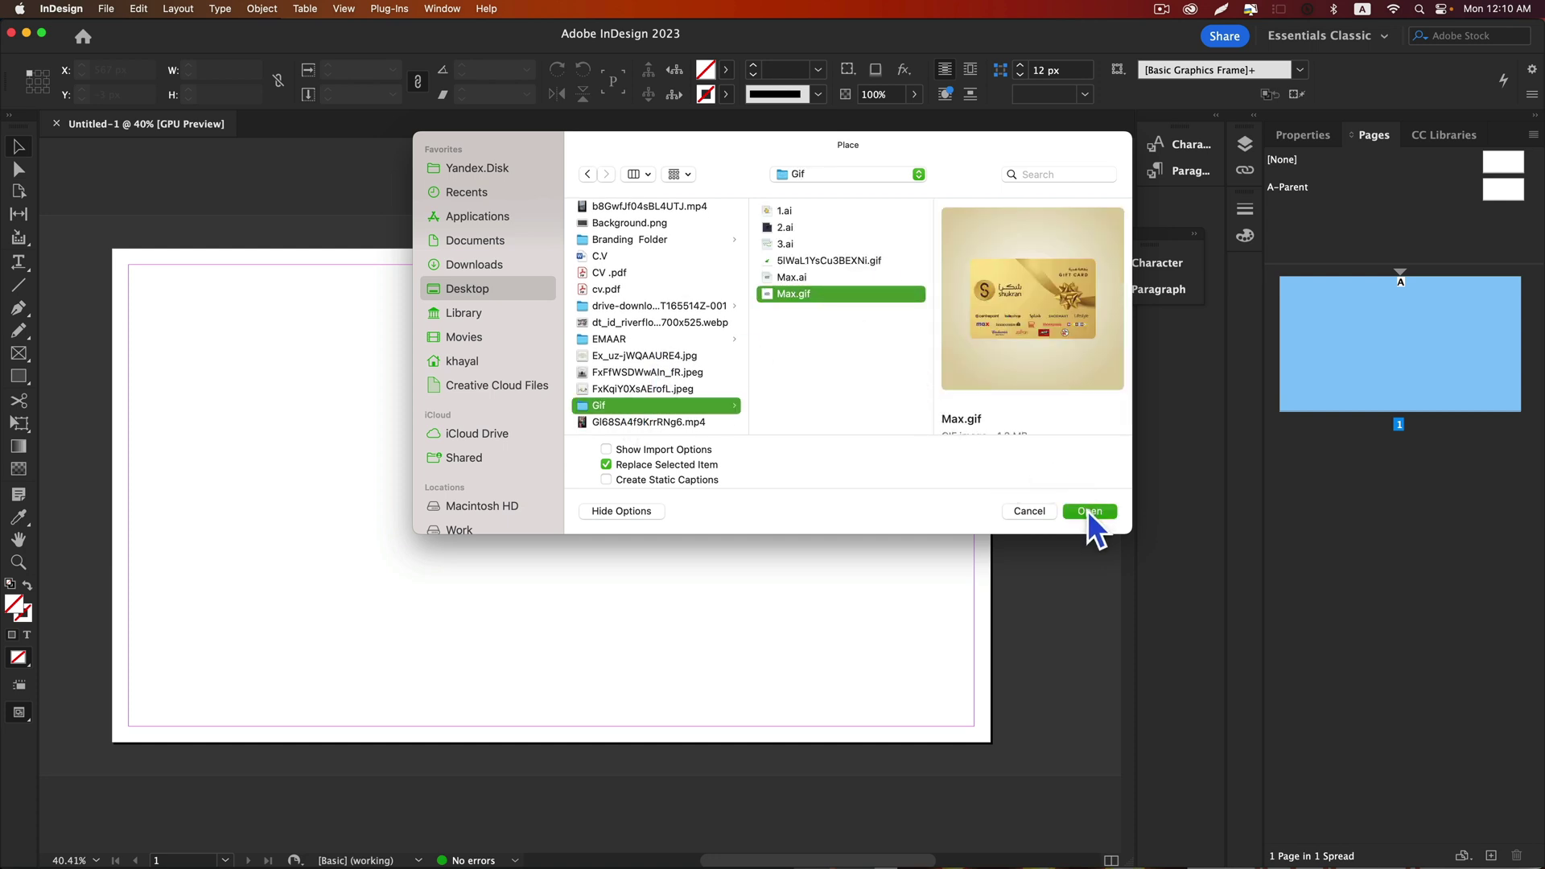
left_click(1089, 511)
mouse_move(349, 289)
left_mouse_down()
mouse_move(572, 542)
mouse_move(764, 704)
left_mouse_up()
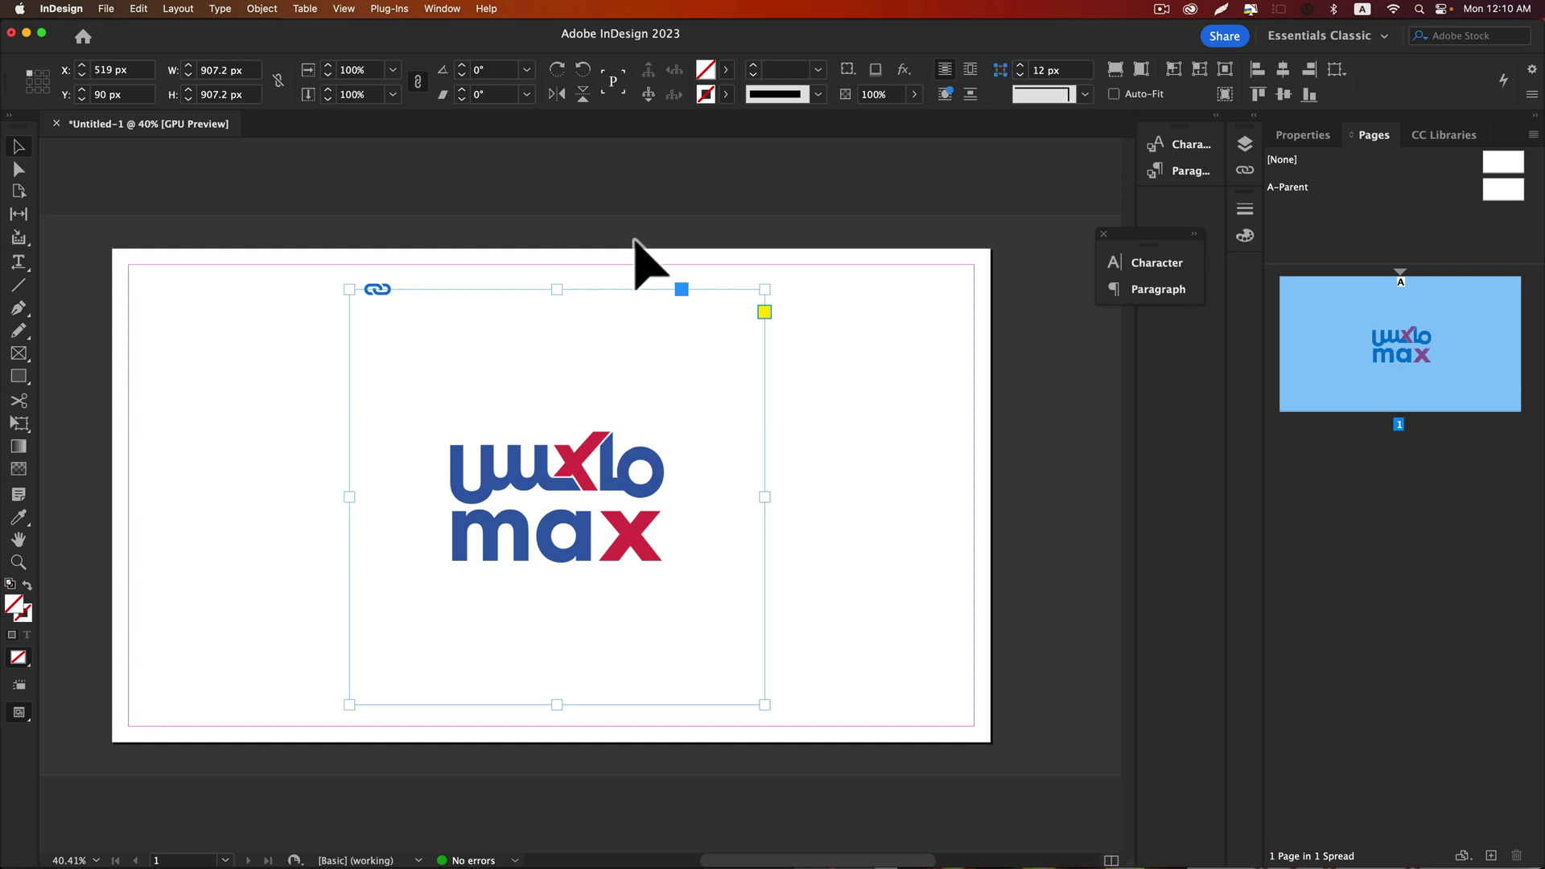
left_click(443, 9)
mouse_move(448, 239)
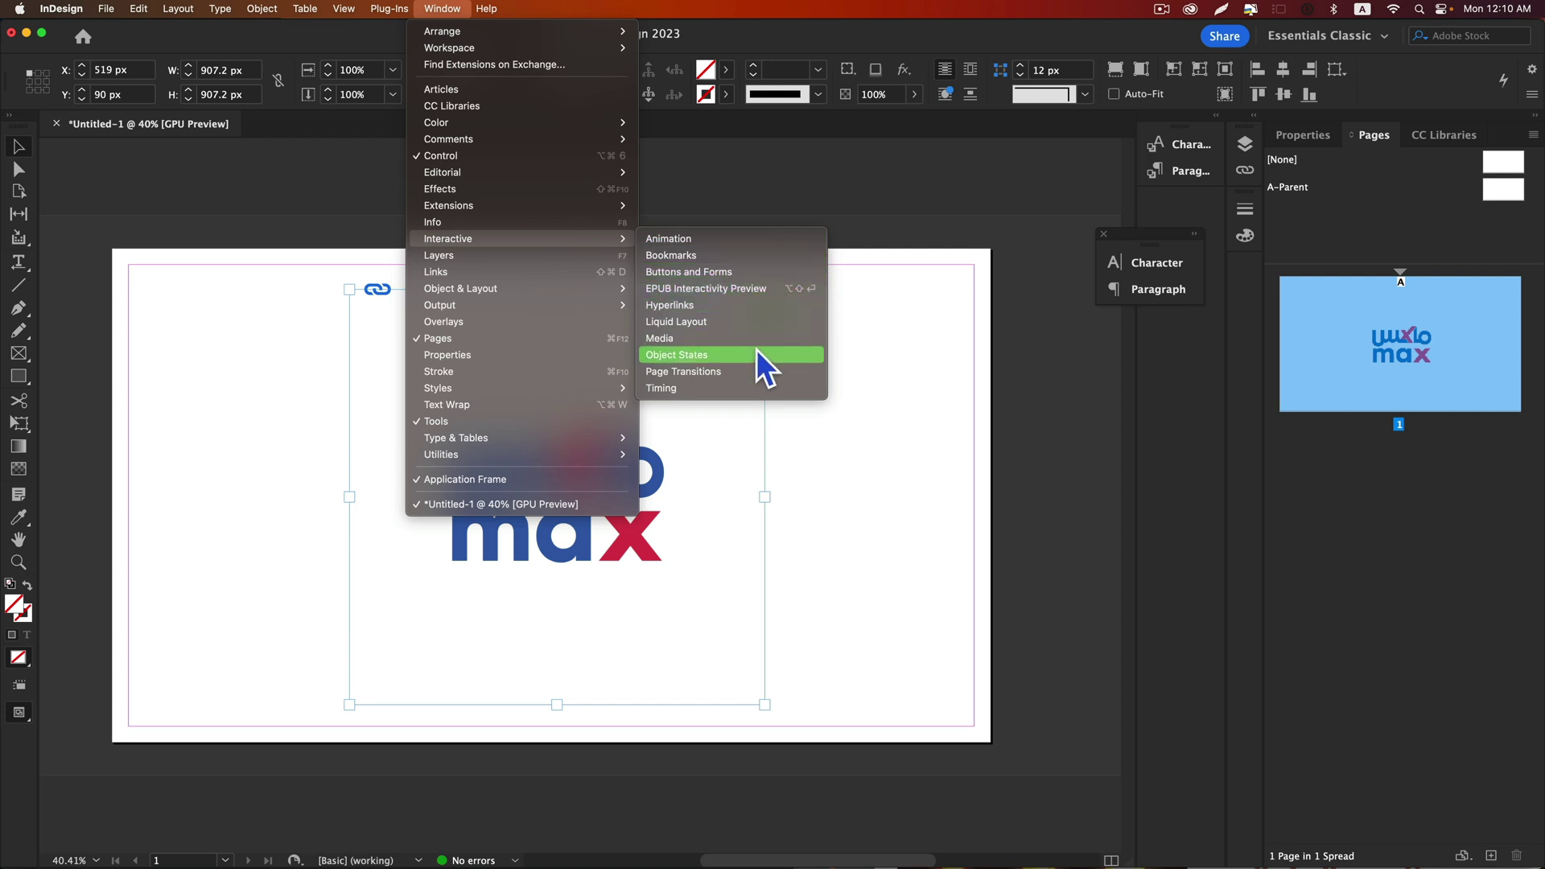
Open the EPUB Interactivity Preview and enlarge it to watch Max.gif animate
left_click(733, 288)
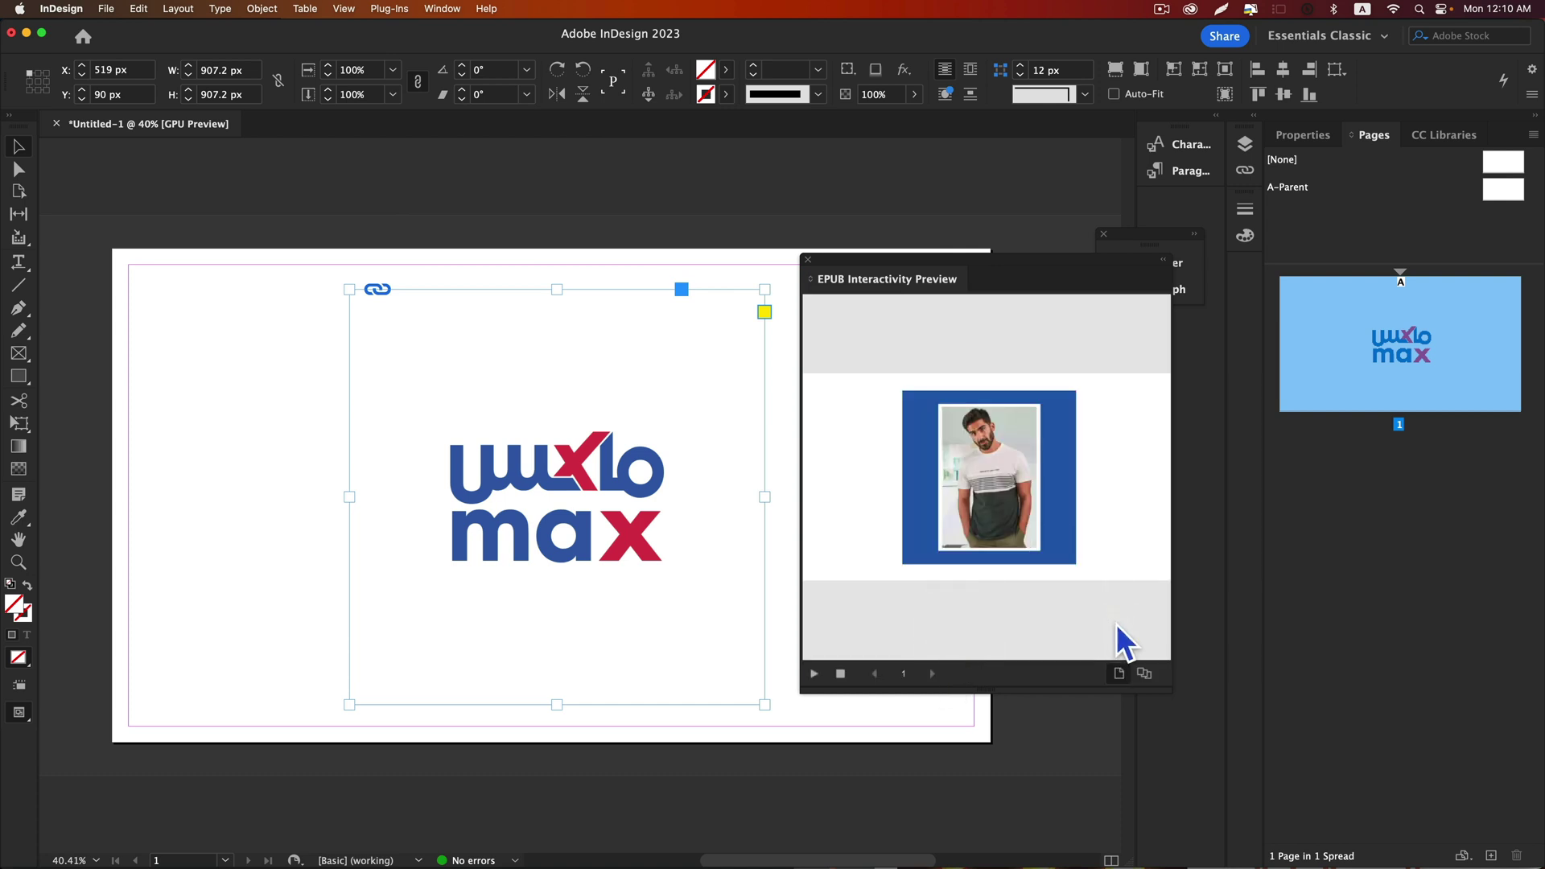
left_click_drag(800, 693, 640, 797)
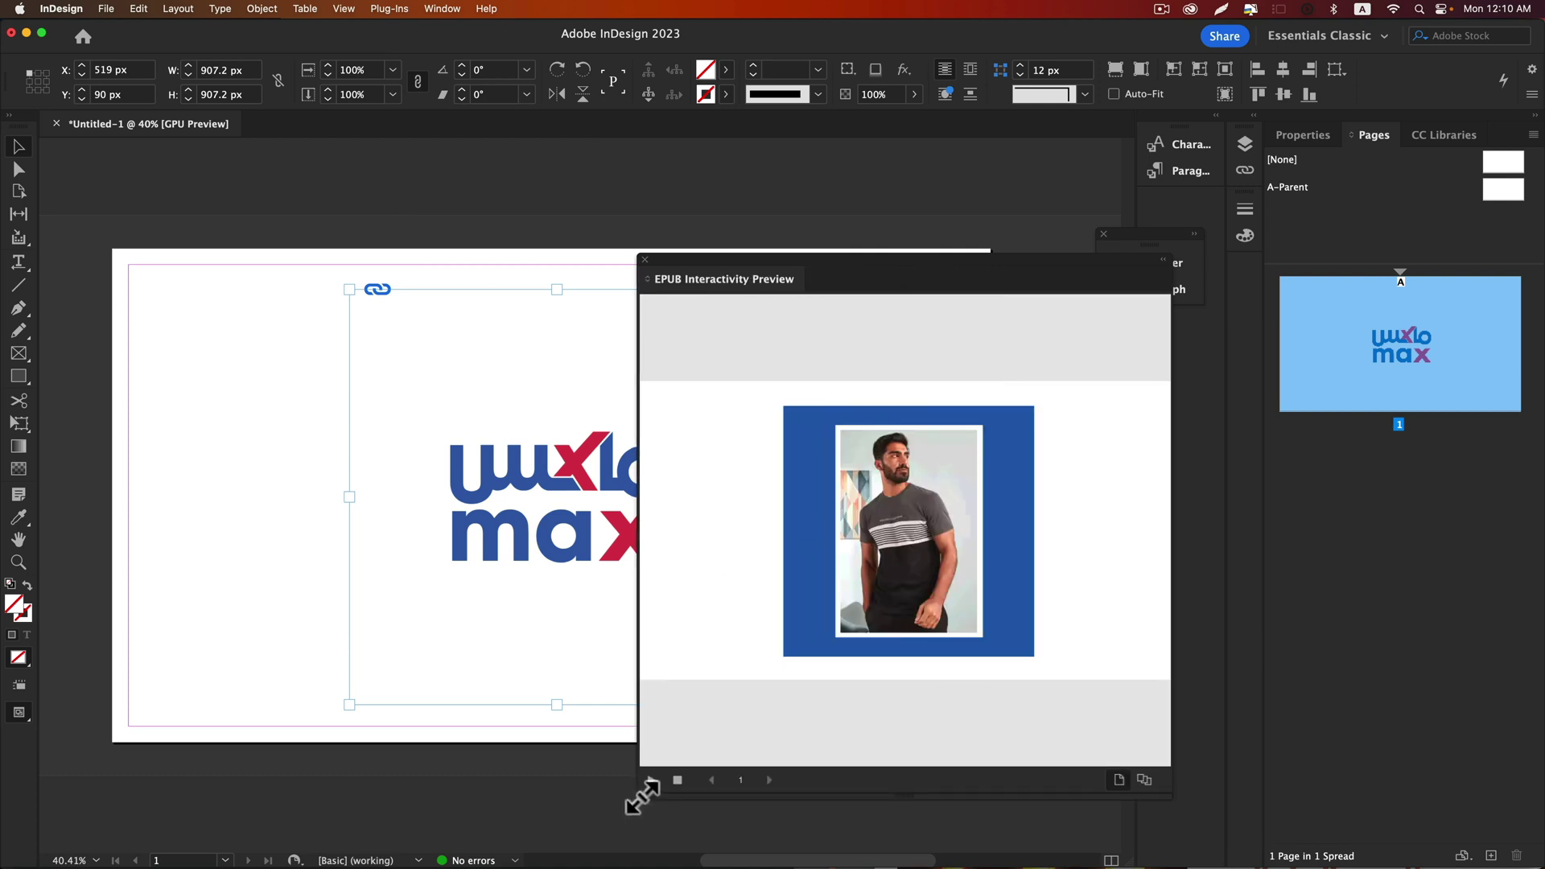